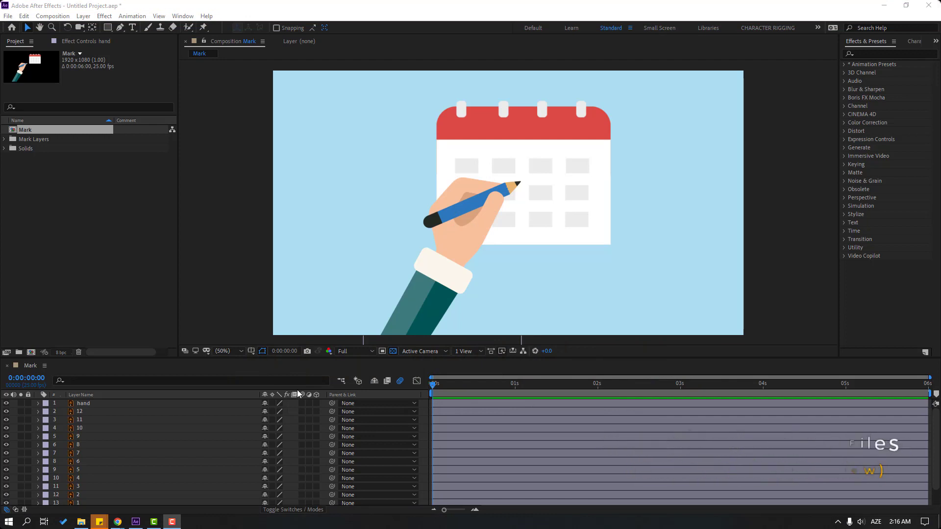
Lower layer C below the frame to position 1022.6, 1388.3 and start Position keyframing at 0:00:00:00.
scroll(115, 452, down, 2)
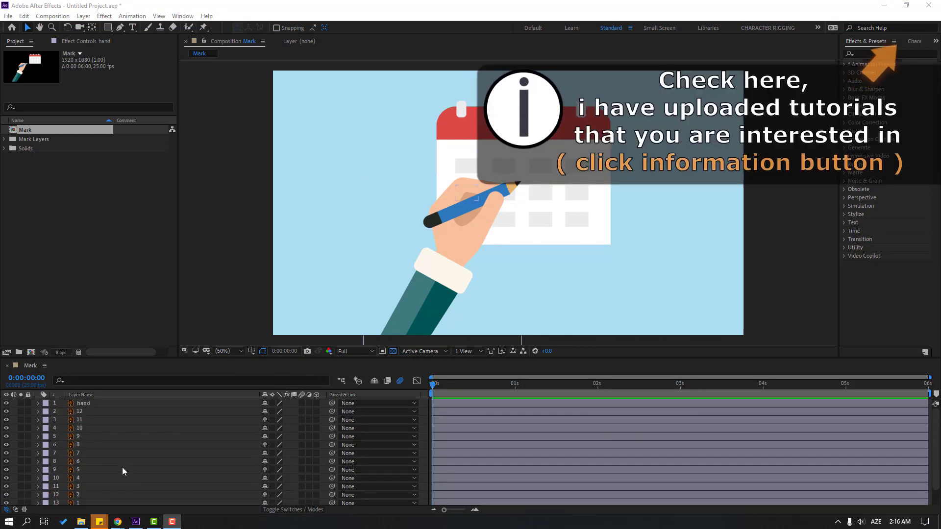
click(82, 492)
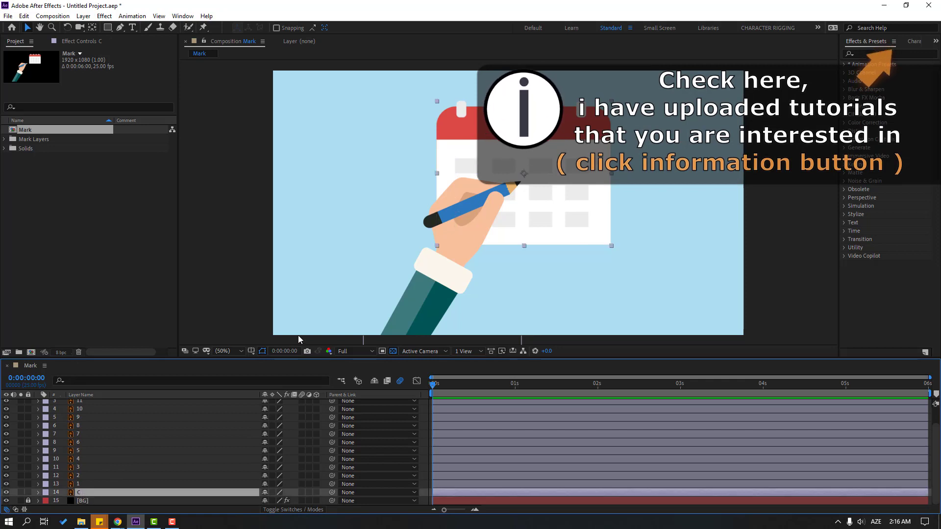
key(p)
scroll(231, 458, down, 1)
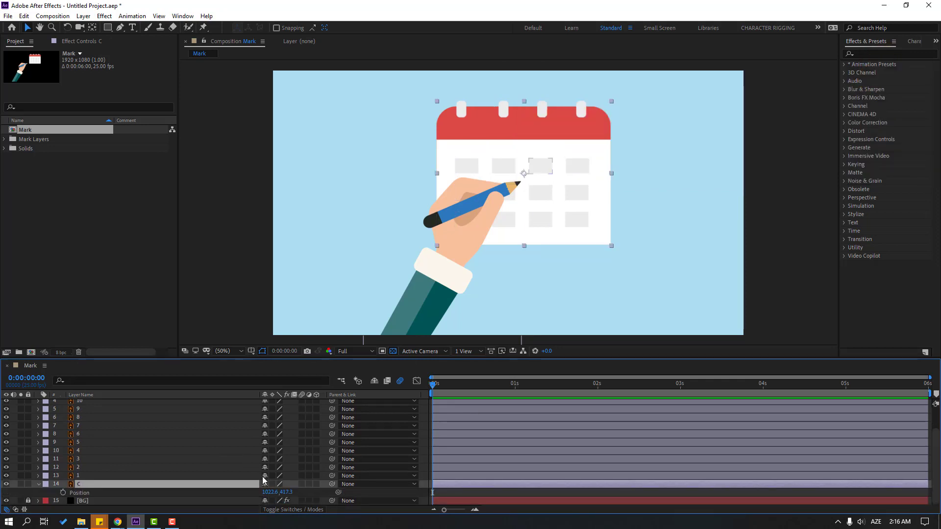
drag(285, 492, 378, 492)
click(62, 493)
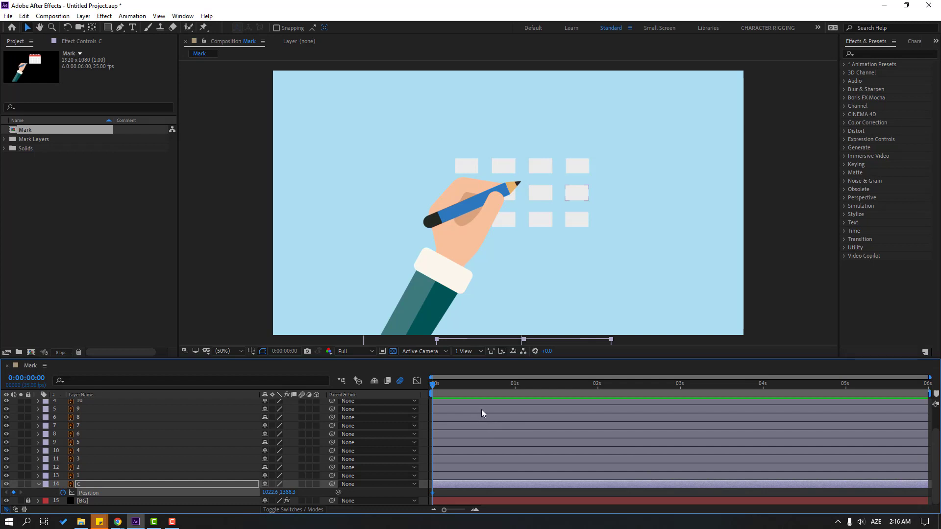
Advance the time by 10 frames and raise layer C to position 1022.6, 308.3 to add a second keyframe.
click(287, 351)
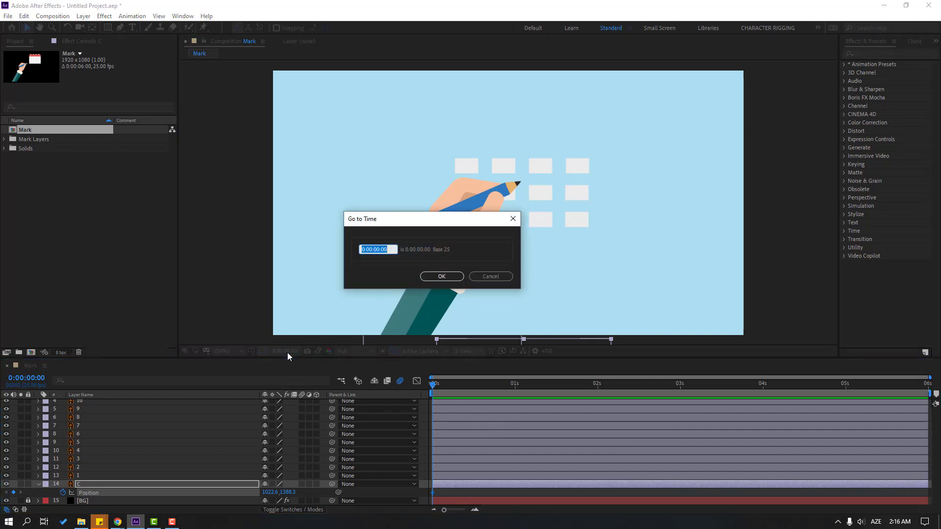
text(+10)
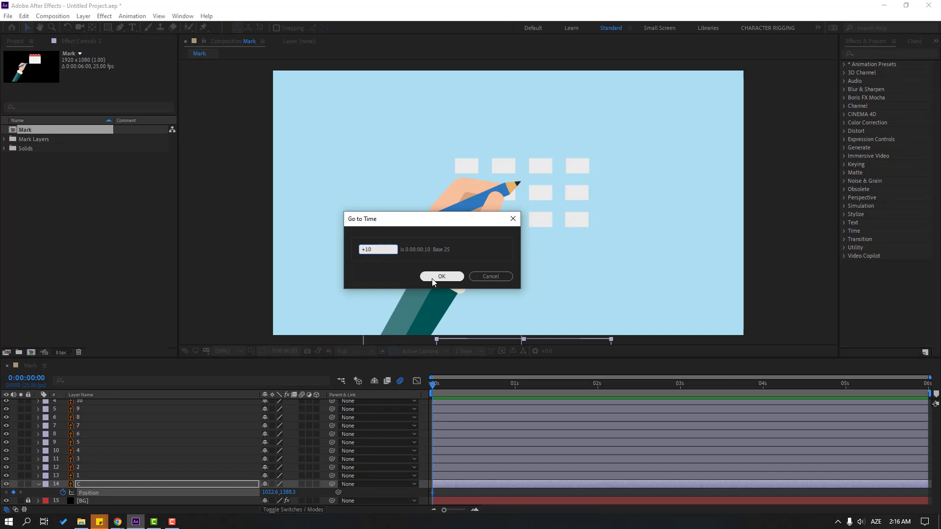
click(432, 277)
drag(288, 492, 492, 482)
Add bouncing Position keyframes to layer C every 10 frames up to 0:00:02:00, ending at 1022.6, 535.3.
key(space)
drag(287, 498, 166, 493)
key(space)
drag(289, 497, 371, 494)
drag(286, 494, 242, 490)
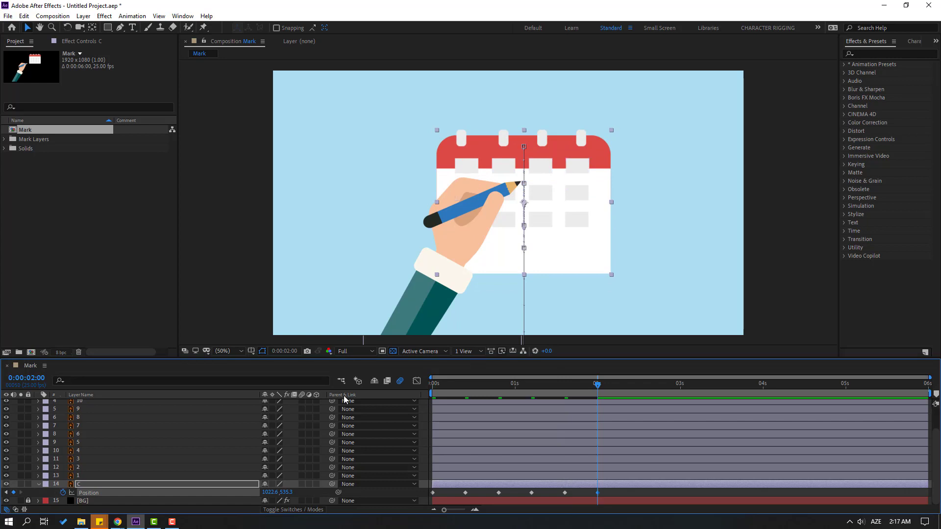
Show the Title/Action Safe guides and scrub through the end of the calendar's bounce.
click(250, 352)
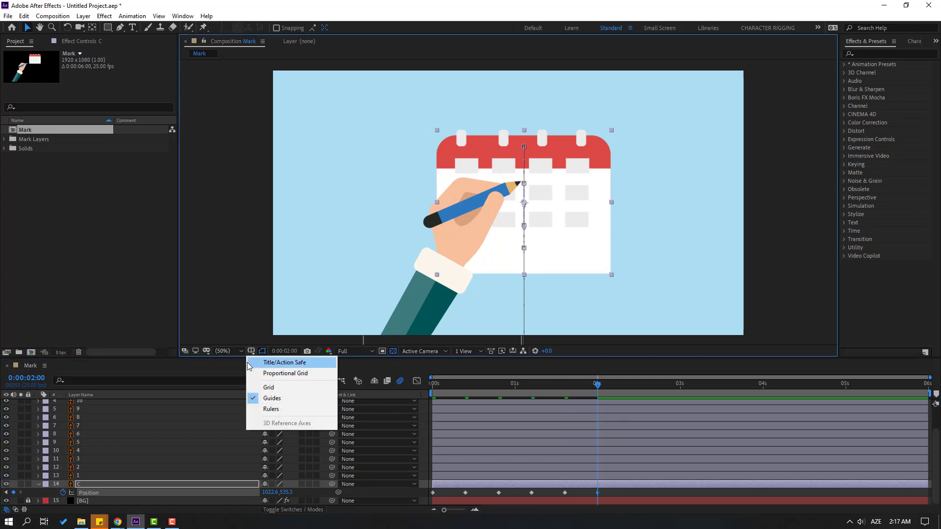
click(316, 364)
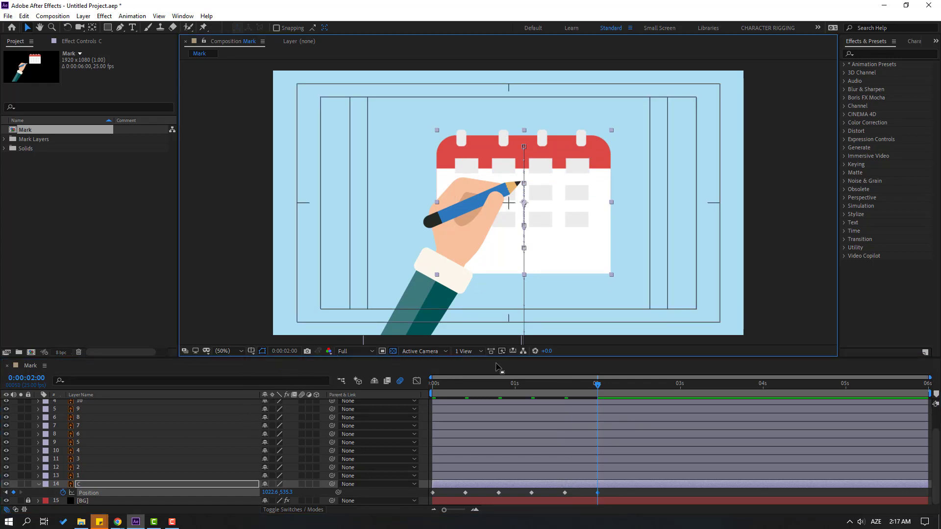
drag(536, 388, 594, 389)
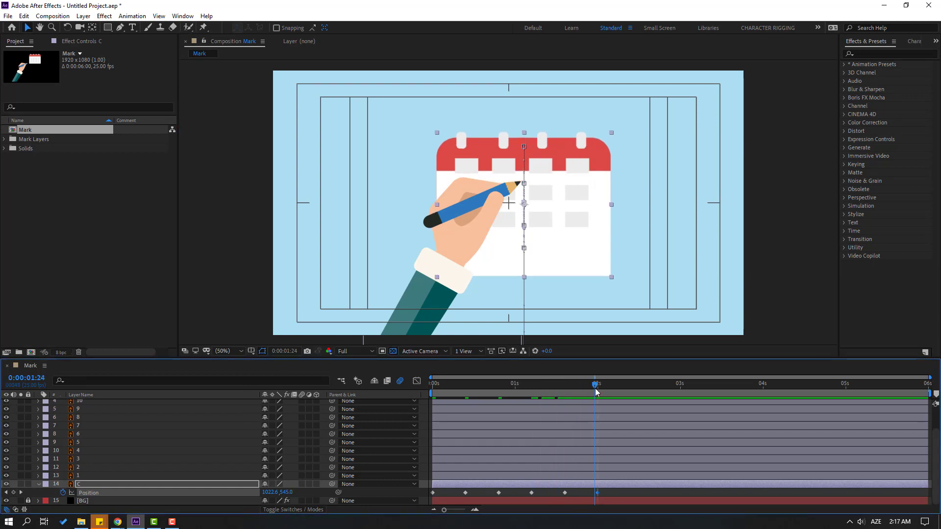
Apply Easy Ease to all six Position keyframes of layer C and preview the motion.
drag(608, 492, 434, 496)
right_click(433, 493)
mouse_move(490, 487)
click(565, 423)
key(space)
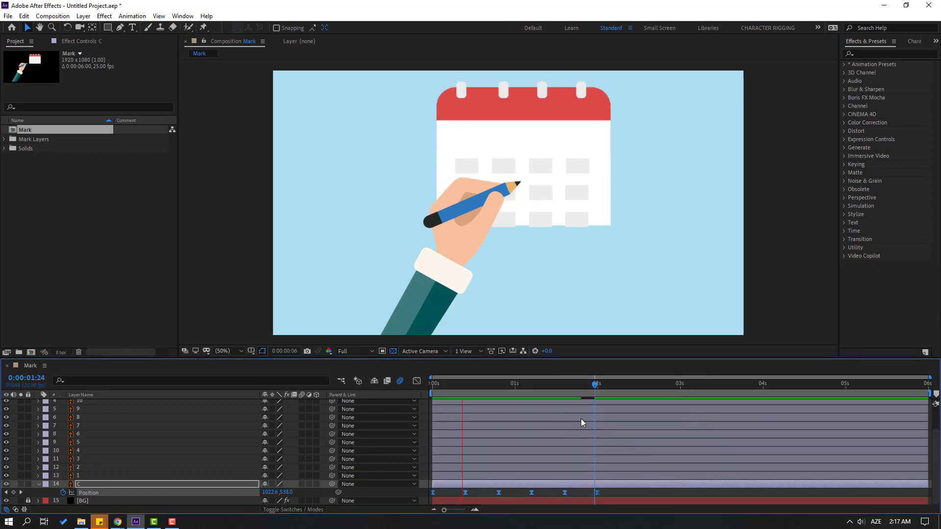
Set the spatial interpolation of layer C's Position keyframes to Linear and preview the bounce.
right_click(597, 493)
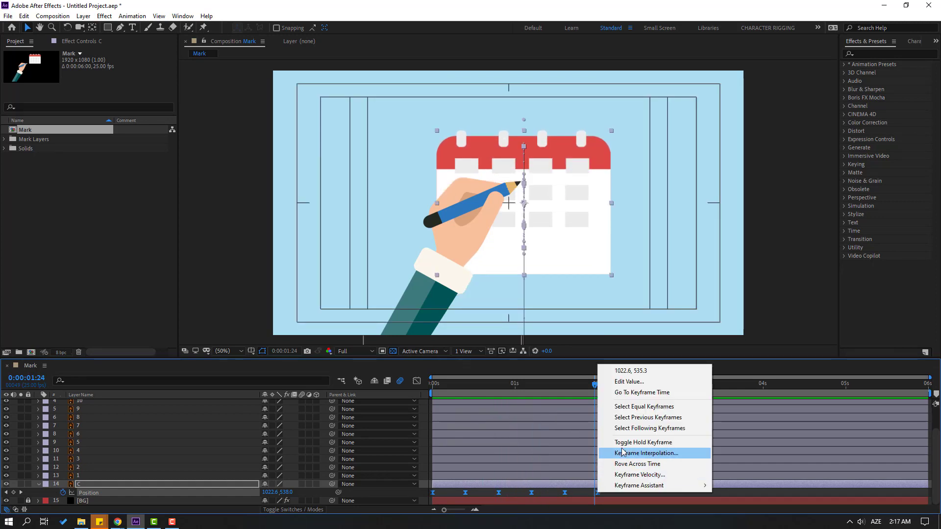
click(680, 454)
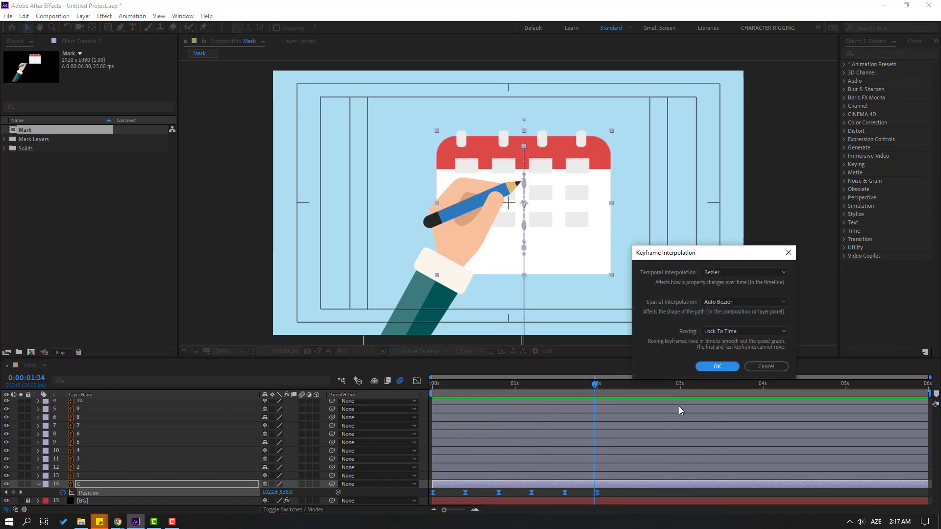
click(713, 300)
click(722, 325)
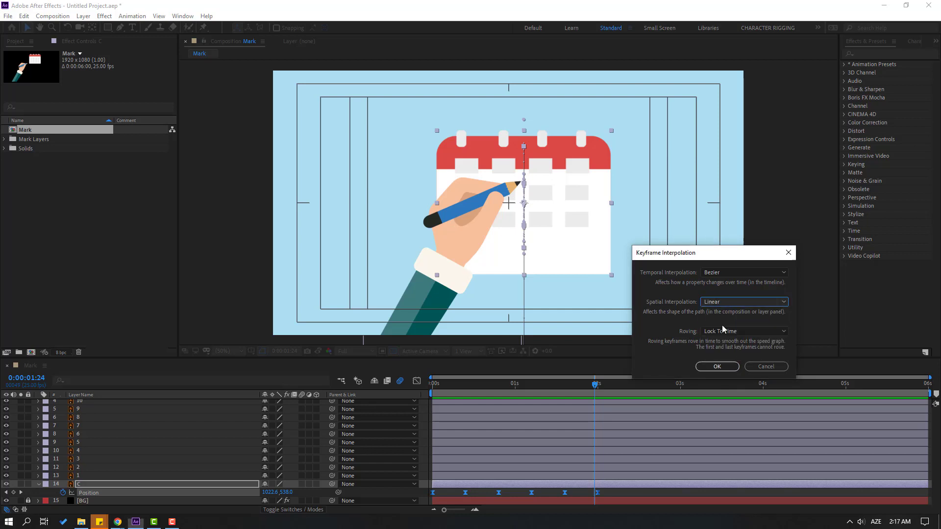
click(705, 368)
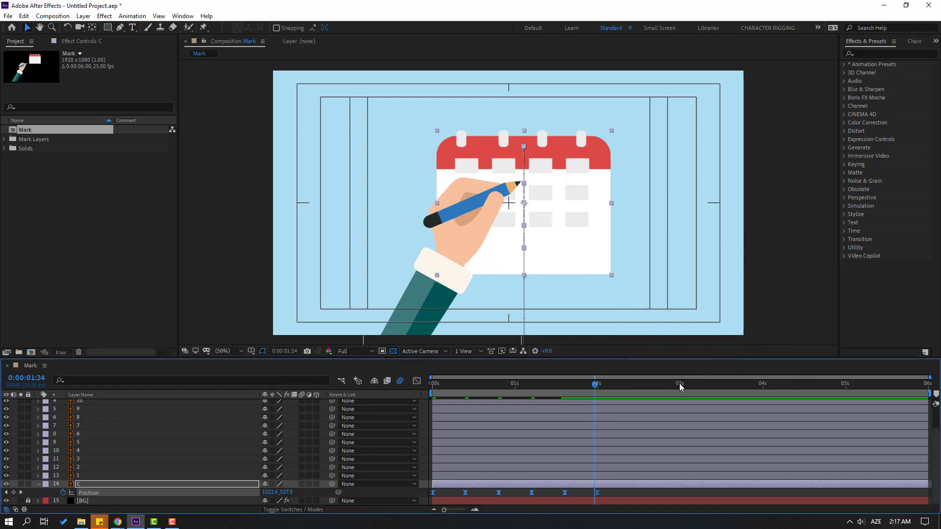
key(space)
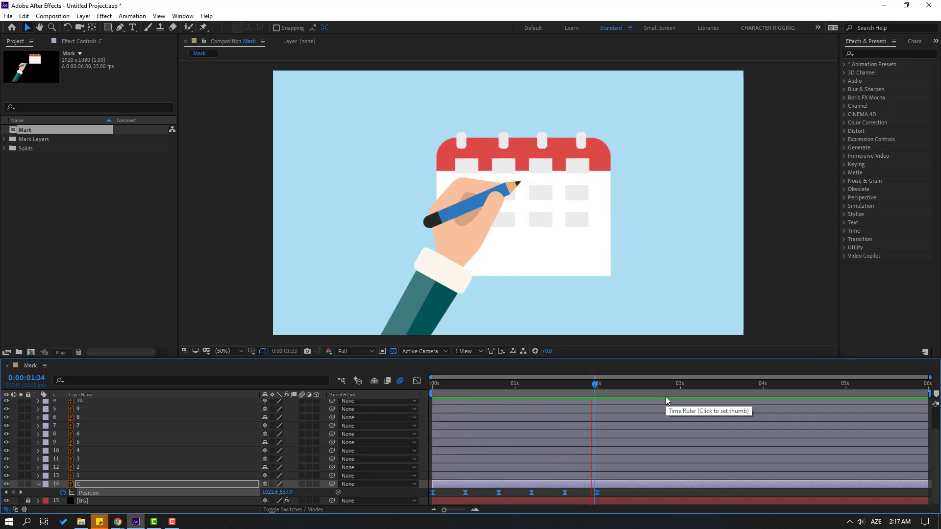
key(space)
Raise the calendar slightly at its 0:00:01:15 Position keyframe to soften the last bounce, and preview it.
drag(543, 384, 565, 394)
click(565, 493)
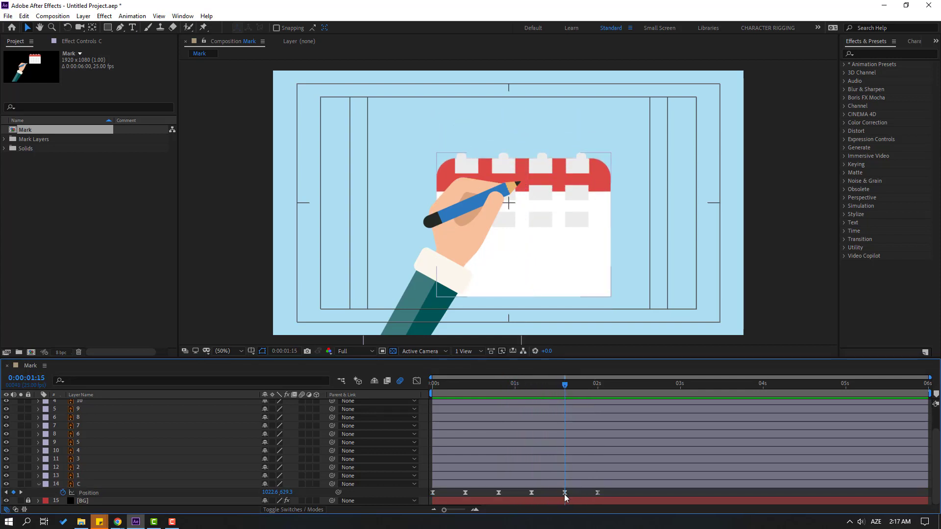
drag(287, 494, 263, 494)
drag(511, 391, 599, 395)
key(space)
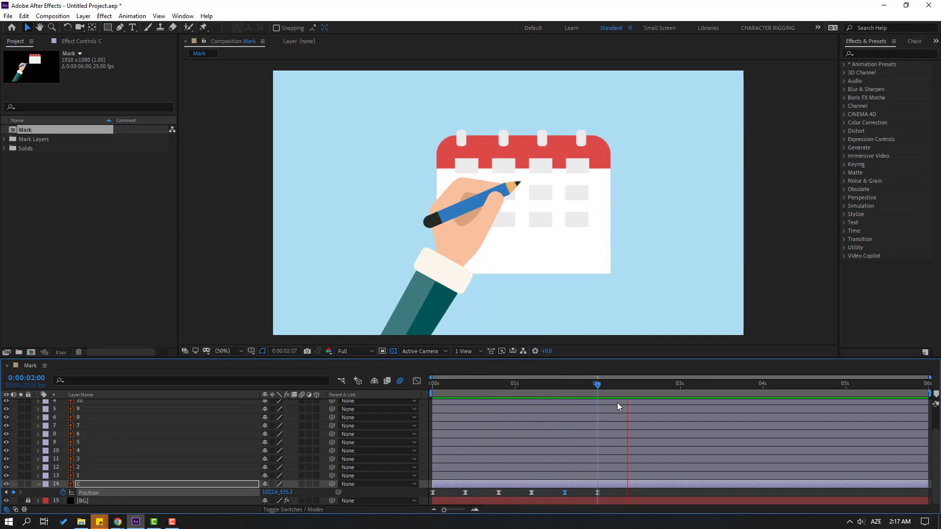
key(comma)
key(period)
key(space)
Add a Scale keyframe to layer C at 0:00:00:00 with the width narrowed to 25% and the height at 178%.
key(Home)
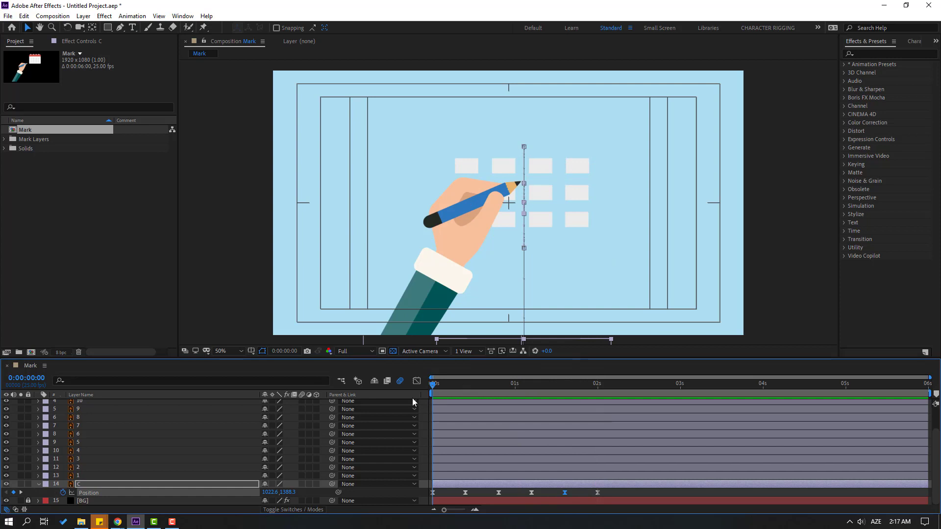
key(shift+s)
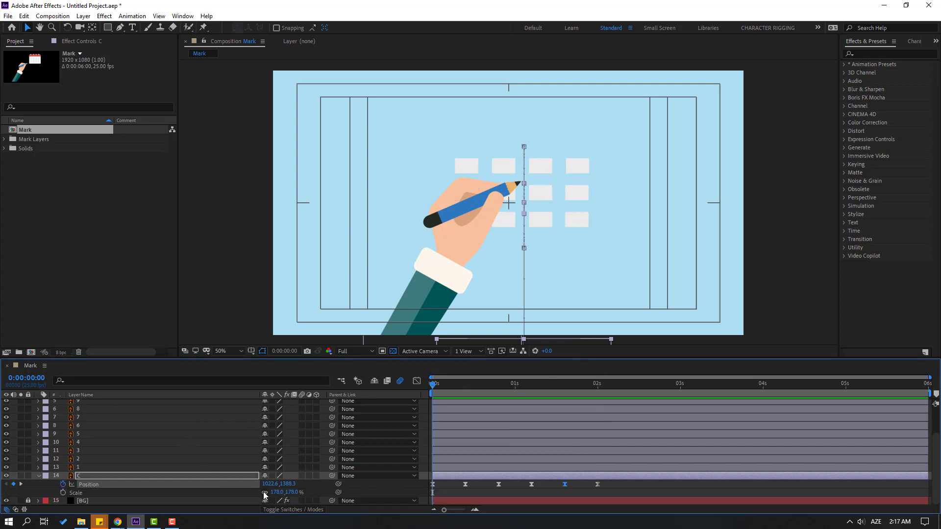
key(comma)
key(comma)
key(comma)
key(comma)
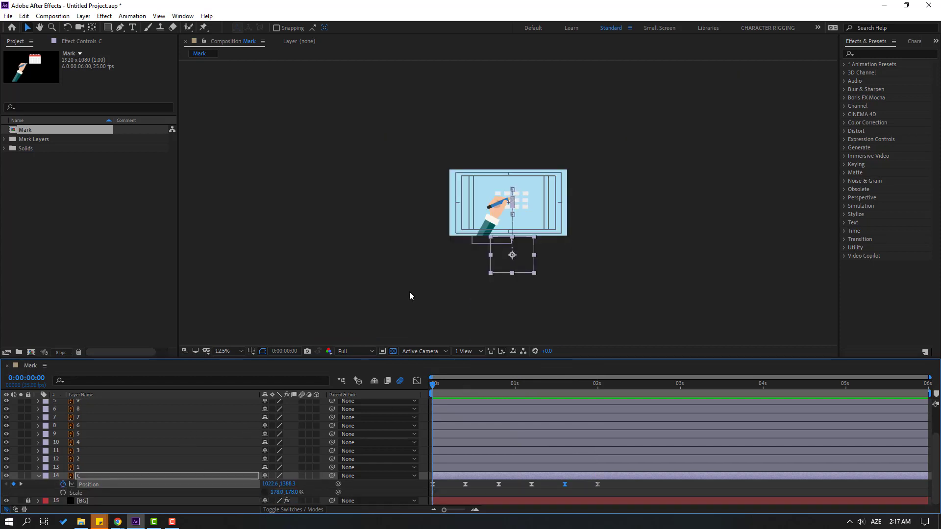
click(63, 492)
drag(276, 498, 435, 423)
key(period)
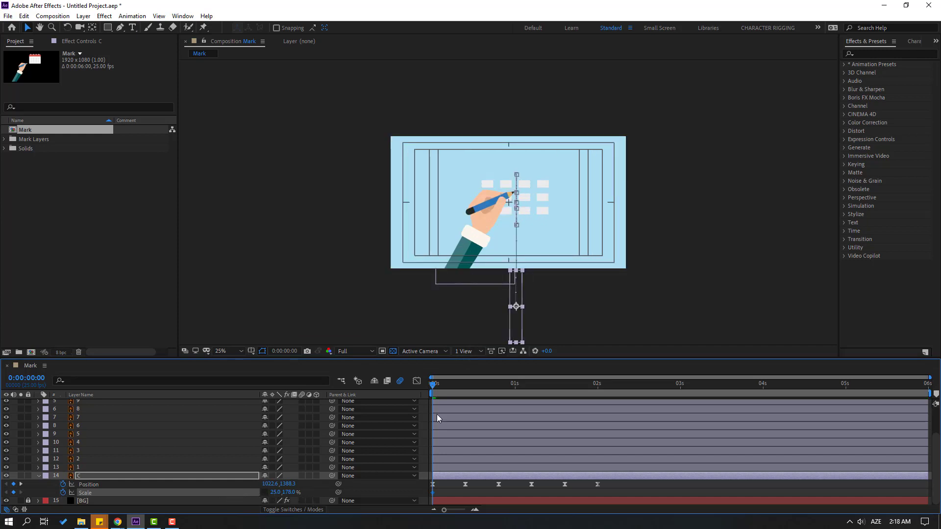
At 0:00:00:10, set layer C's horizontal scale to 178%.
drag(435, 386, 468, 392)
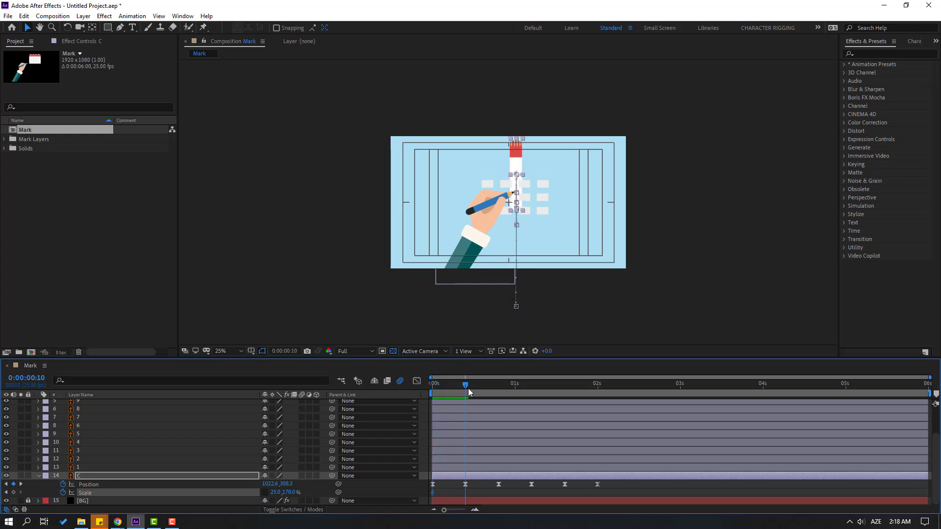
drag(273, 493, 340, 493)
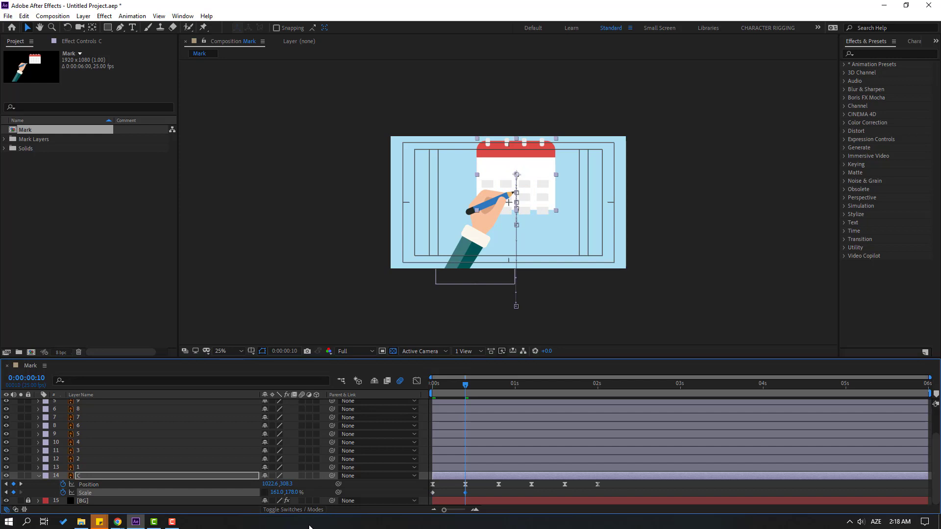
text(178)
key(Return)
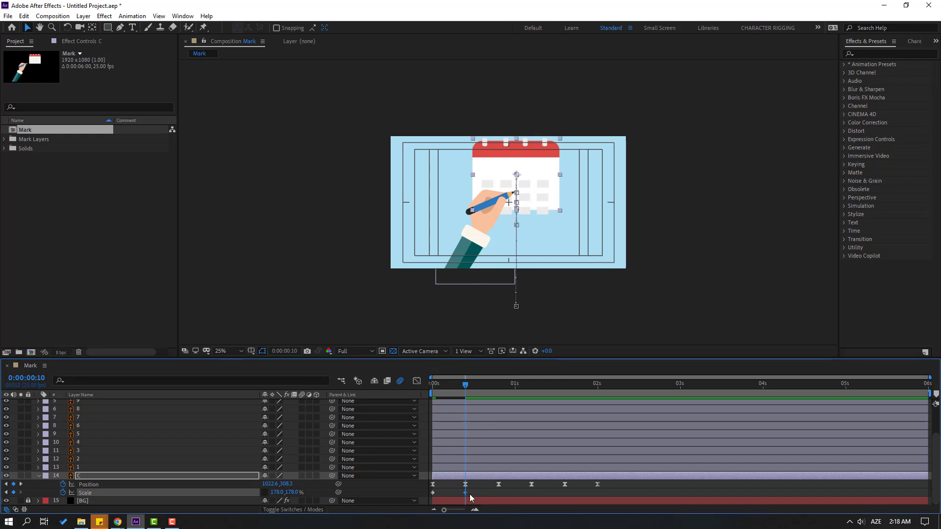
Apply Easy Ease to both Scale keyframes of layer C and preview the widening.
right_click(433, 493)
mouse_move(475, 485)
click(568, 421)
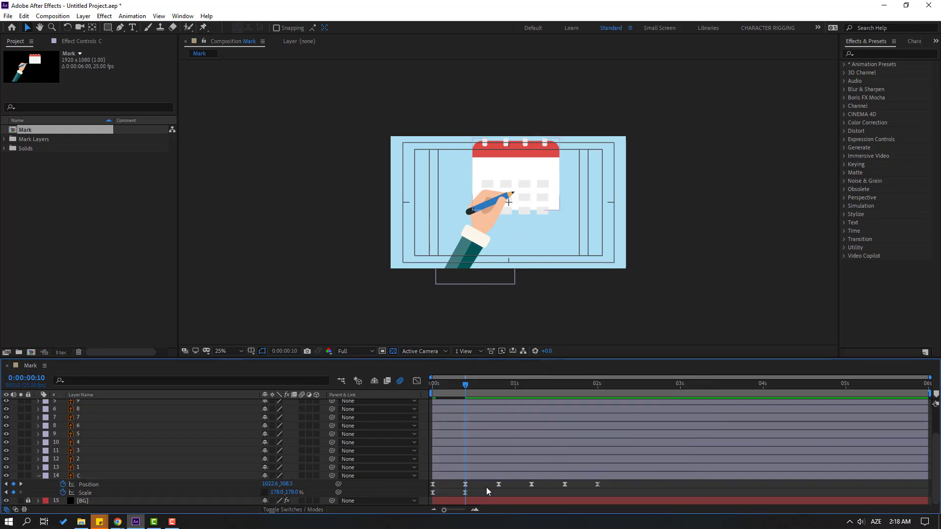
key(space)
key(space)
Shift layer C's Scale keyframes to about frames 5 and 17 and preview the new timing.
mouse_move(464, 492)
mouse_down()
mouse_move(483, 493)
mouse_move(448, 493)
mouse_up()
key(space)
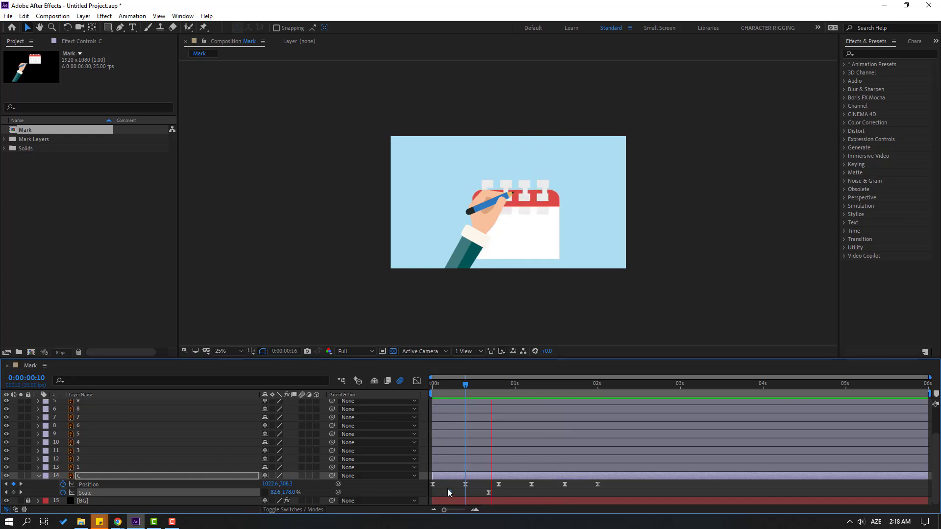
scroll(280, 272, up, 2)
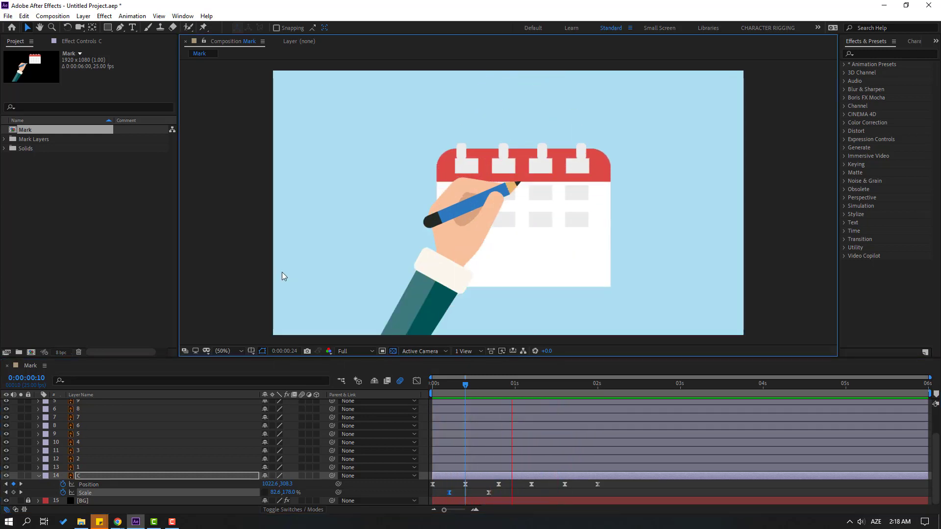
With the calendar at rest after the bounce, move layers 1 through 12 down onto its white page.
drag(504, 387, 628, 385)
scroll(102, 471, up, 3)
scroll(102, 472, down, 3)
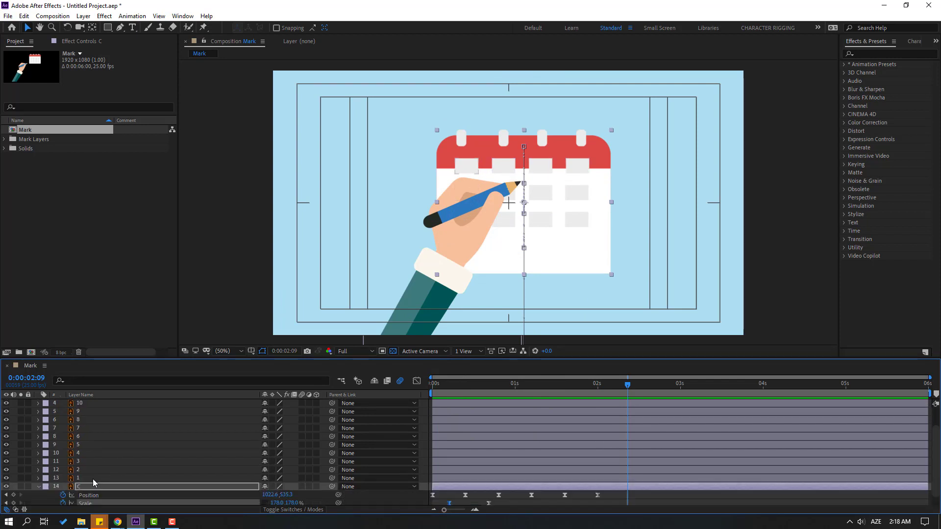
click(81, 478)
scroll(119, 447, up, 3)
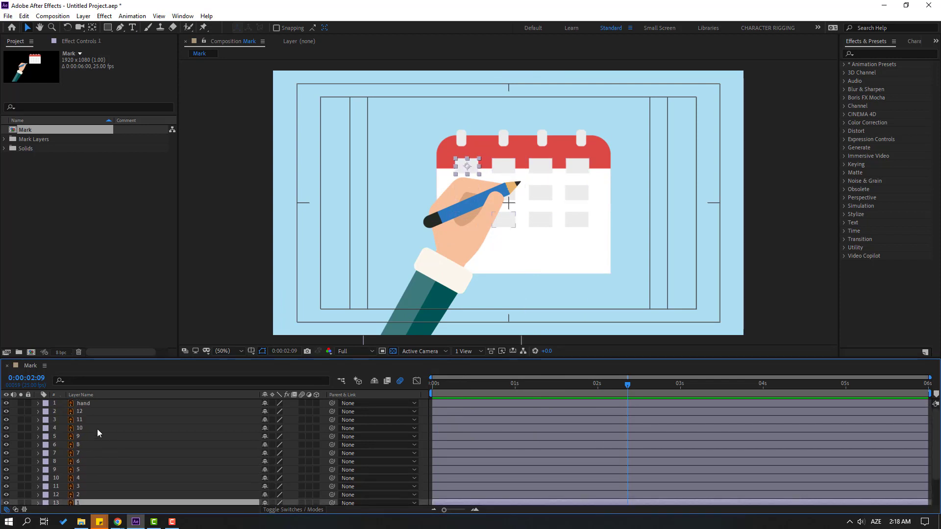
shift+click(84, 411)
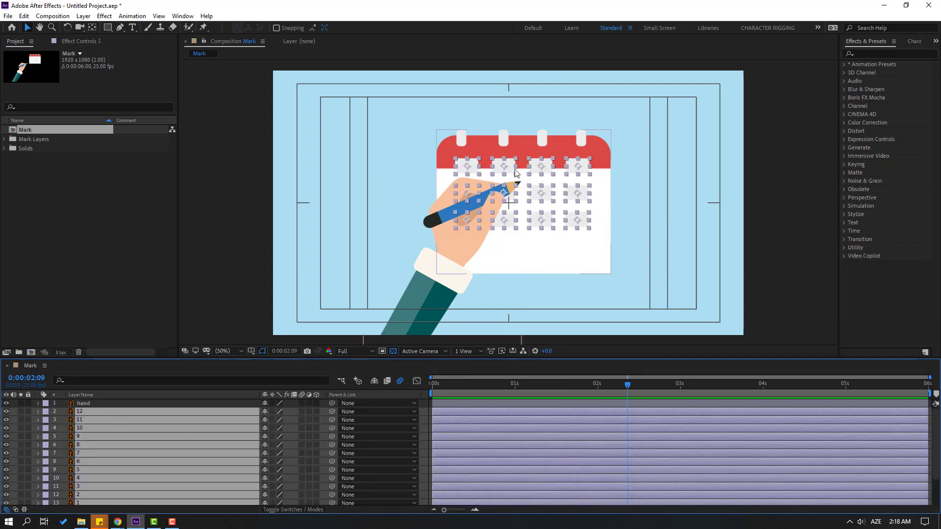
drag(553, 229, 548, 249)
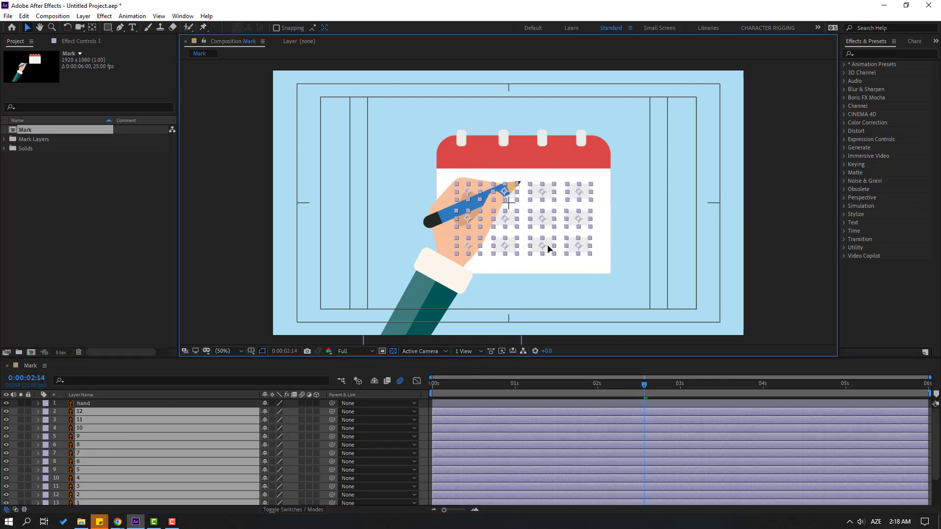
Enlarge the timeline area and parent layers 1 through 12 to layer C.
drag(270, 358, 280, 283)
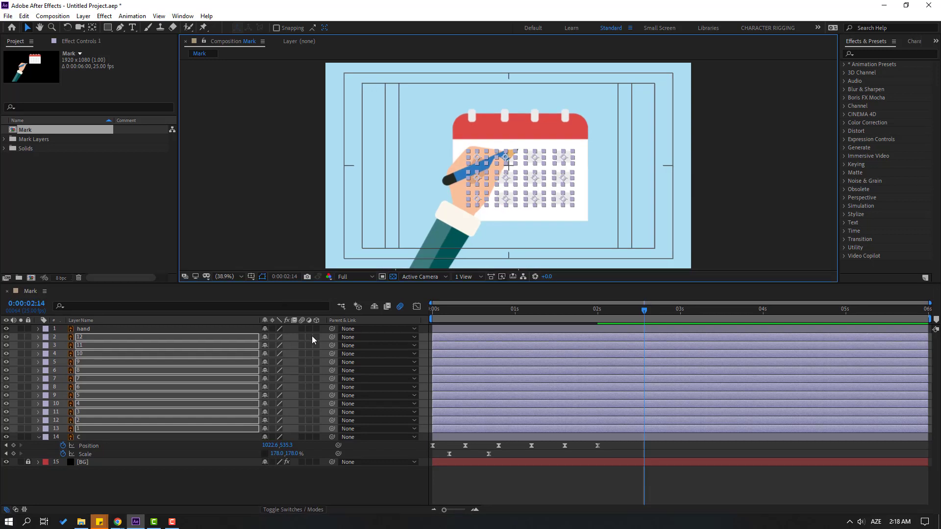
drag(332, 337, 79, 442)
click(507, 484)
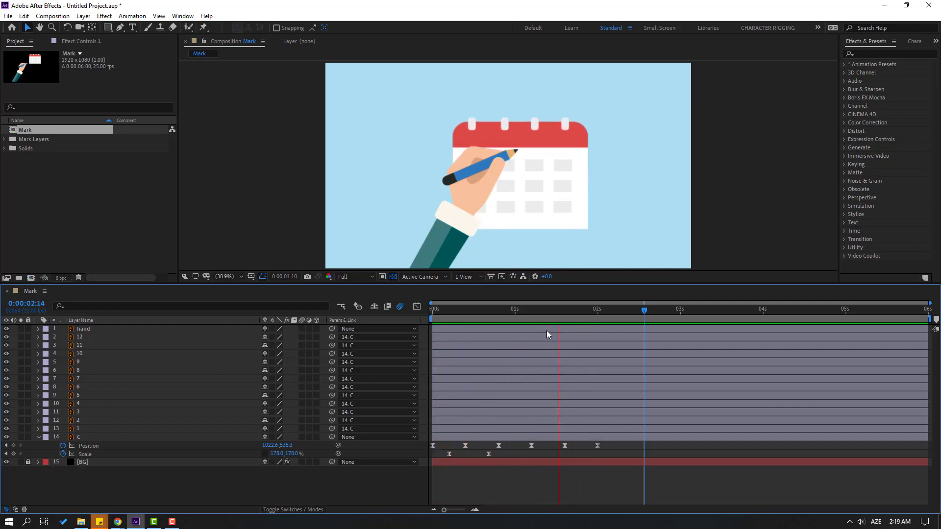
Move the hand layer up within the frame and place its anchor point at the lower end of the sleeve.
click(561, 311)
click(414, 252)
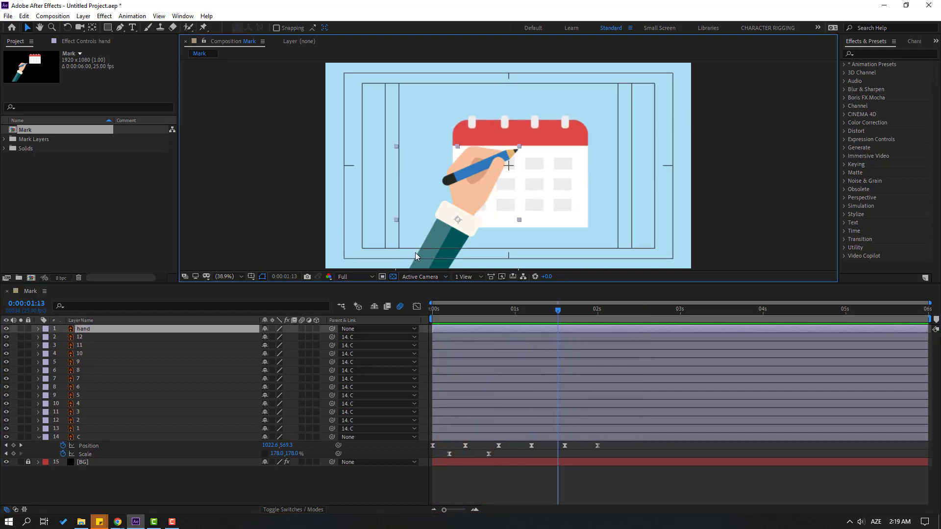
drag(439, 249, 456, 184)
click(92, 28)
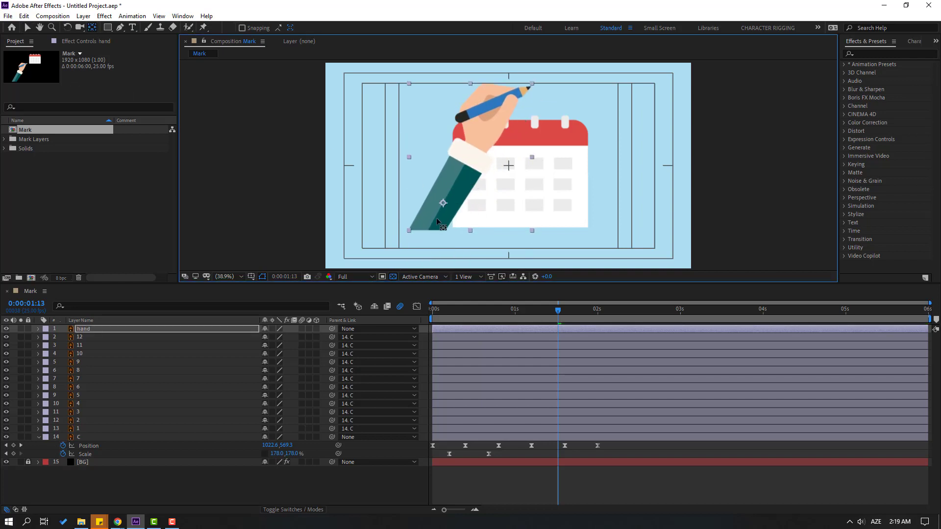
click(28, 28)
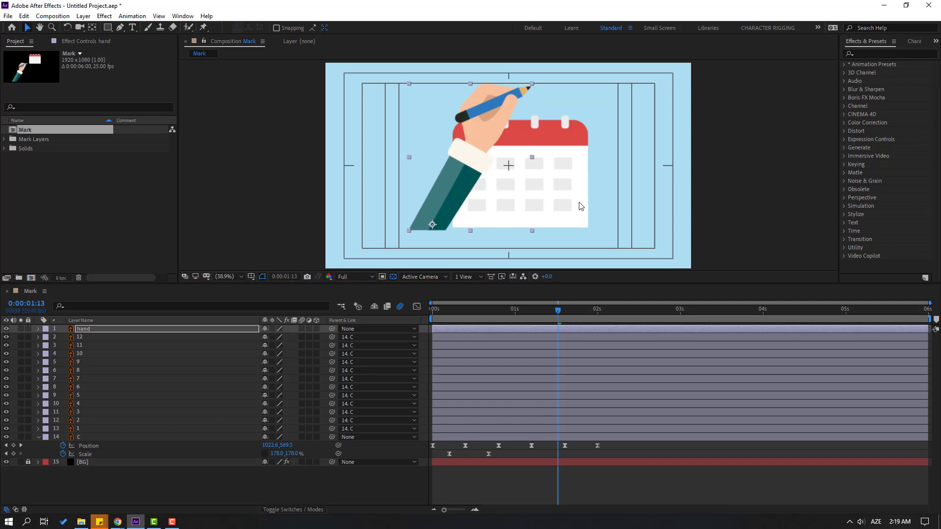
Move the hand out of view below the frame's lower-left corner and set a Position keyframe for it at 0:00:01:10.
drag(500, 162, 395, 279)
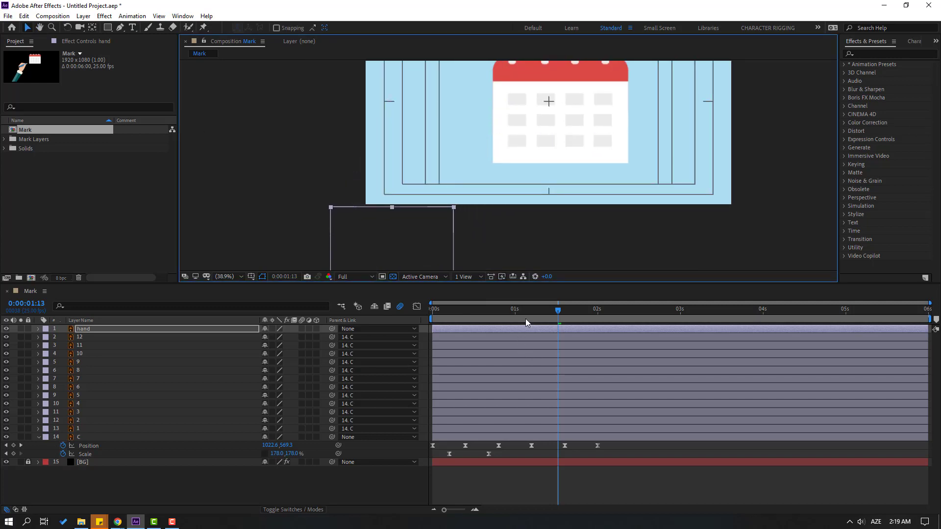
drag(527, 313, 548, 315)
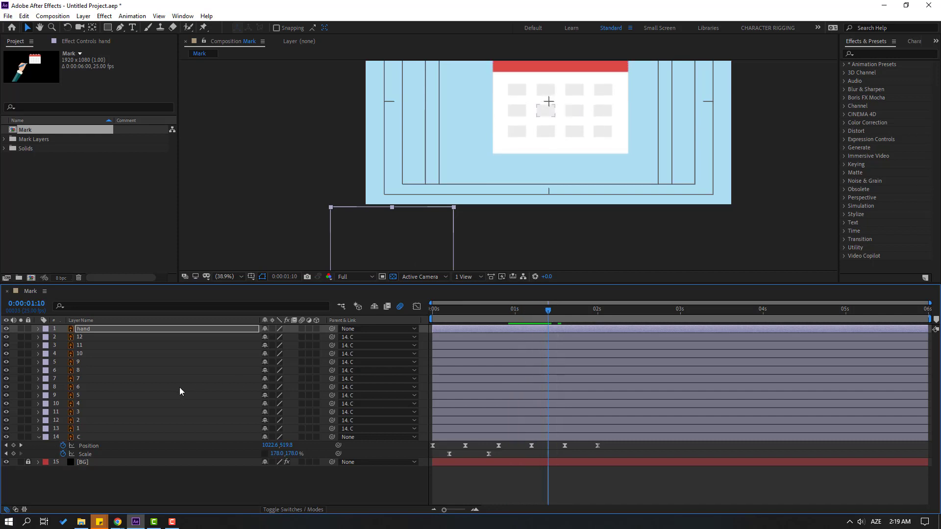
key(p)
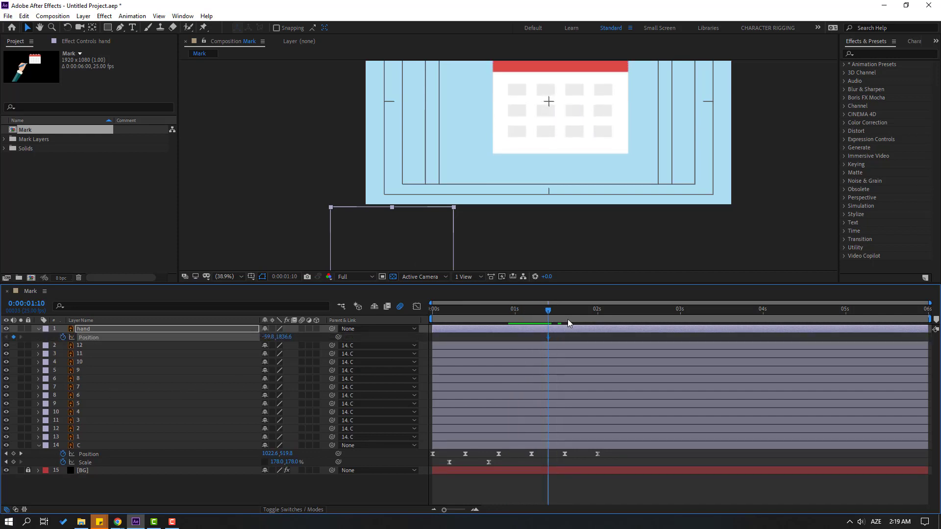
At 0:00:02:04, move the hand back up over the calendar, to a position of about 372, 1284.
drag(587, 311, 611, 311)
drag(559, 177, 540, 207)
drag(403, 241, 476, 156)
Apply Easy Ease to both of the hand's Position keyframes, start the work area just before them, and preview the entrance.
drag(623, 342, 545, 342)
right_click(548, 337)
mouse_move(628, 461)
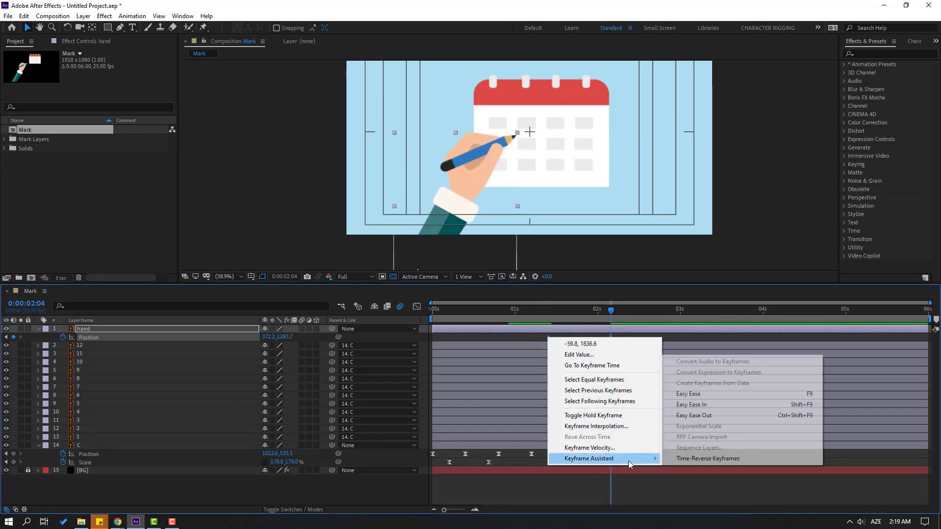
click(689, 394)
drag(431, 319, 548, 310)
key(space)
key(space)
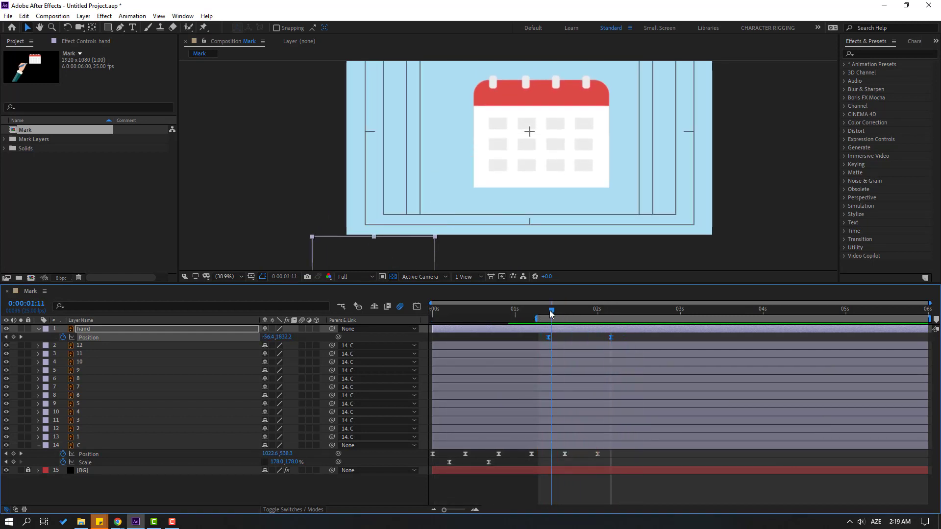
Start Rotation keyframes on the hand at 0:00:01:10 with a value of 23°.
scroll(478, 220, down, 1)
drag(478, 220, 463, 152)
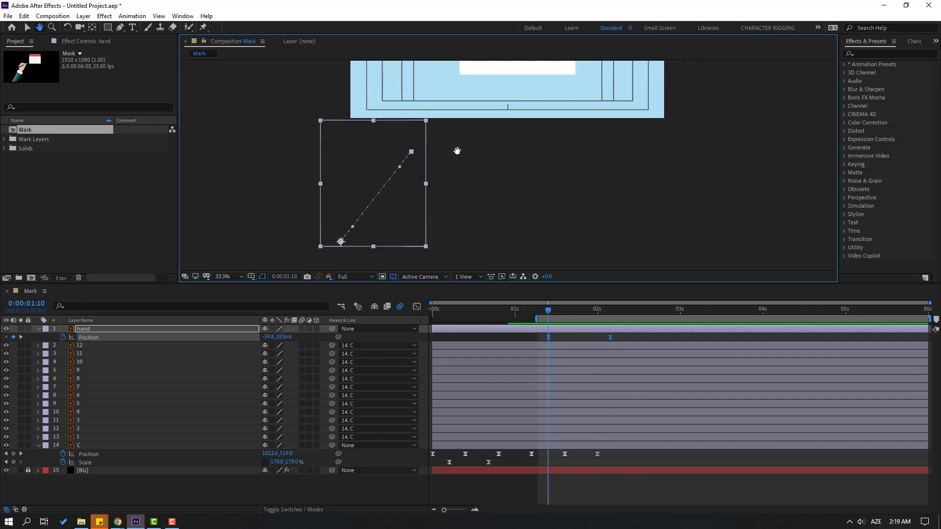
key(shift+r)
click(63, 345)
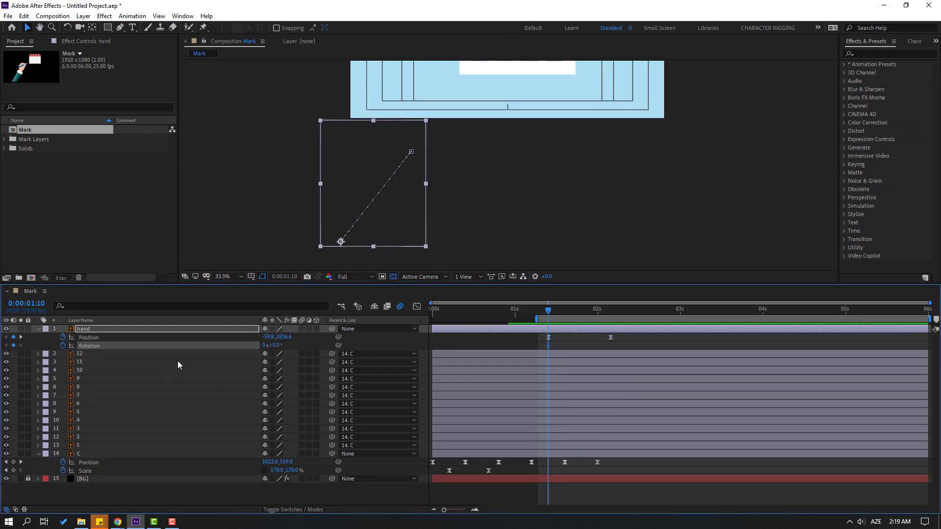
drag(276, 350, 288, 350)
key(comma)
key(comma)
drag(593, 168, 565, 197)
Key the hand's Rotation at -10° at 0:00:02:04 and swing it back the other way at 0:00:02:14.
drag(548, 310, 611, 314)
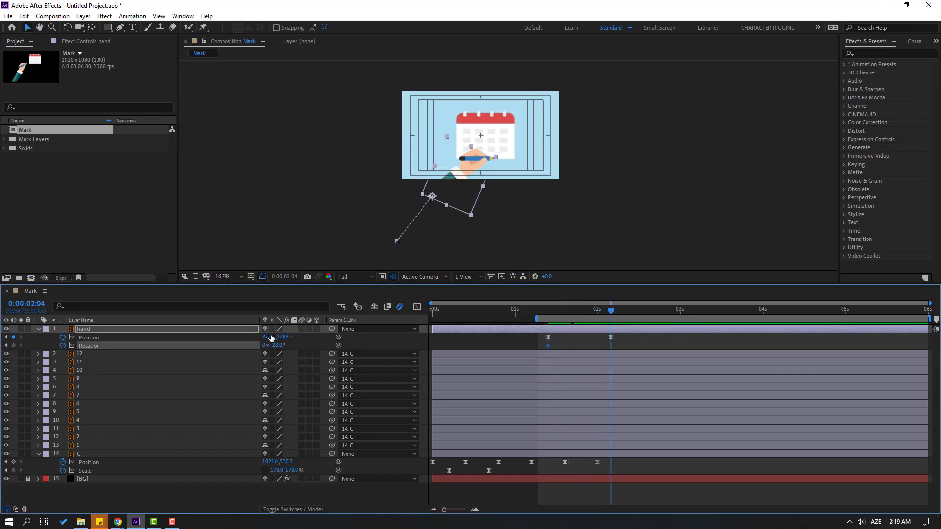
text(-10)
key(Return)
drag(538, 314, 621, 315)
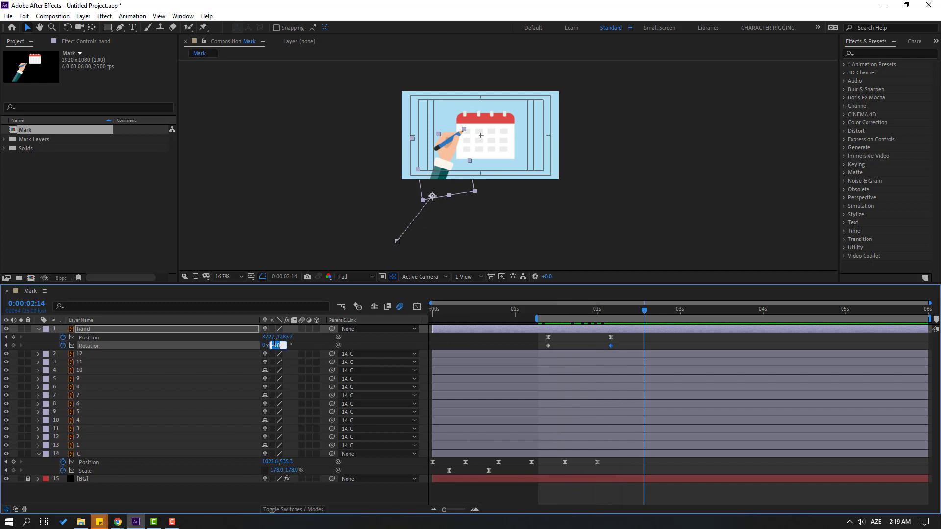
key(Return)
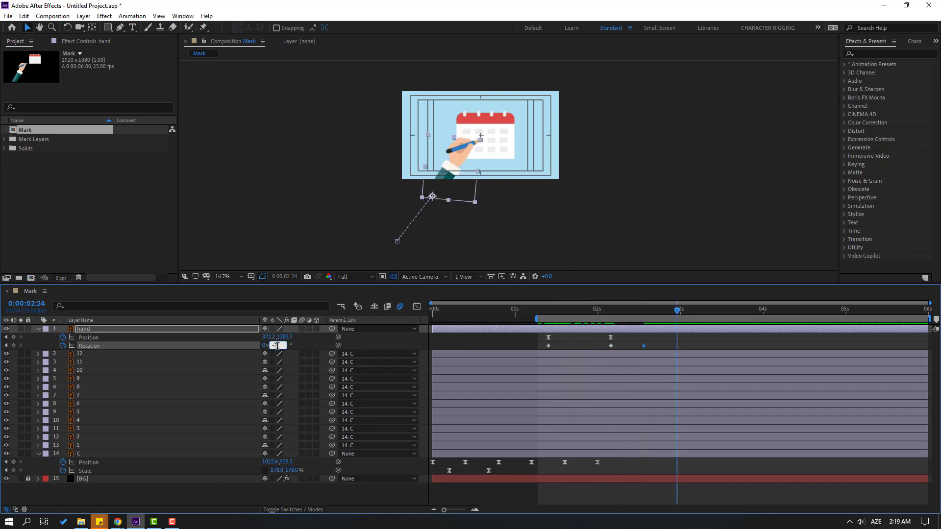
Key the hand's Rotation at -2° at 0:00:02:24 and at 0° at 0:00:03:09.
key(Return)
click(276, 346)
text(0)
key(Return)
Apply Easy Ease to all five of the hand's Rotation keyframes and preview the swing.
drag(720, 343, 548, 347)
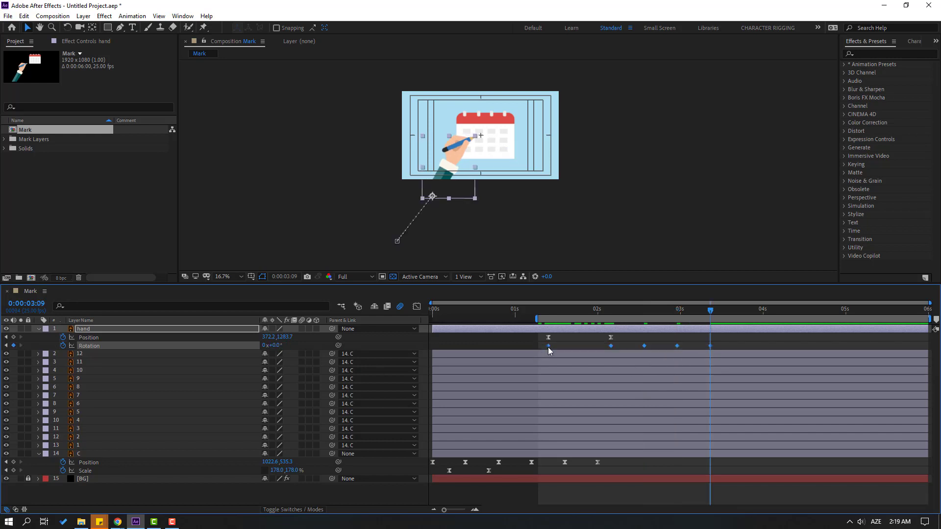
right_click(548, 347)
mouse_move(608, 469)
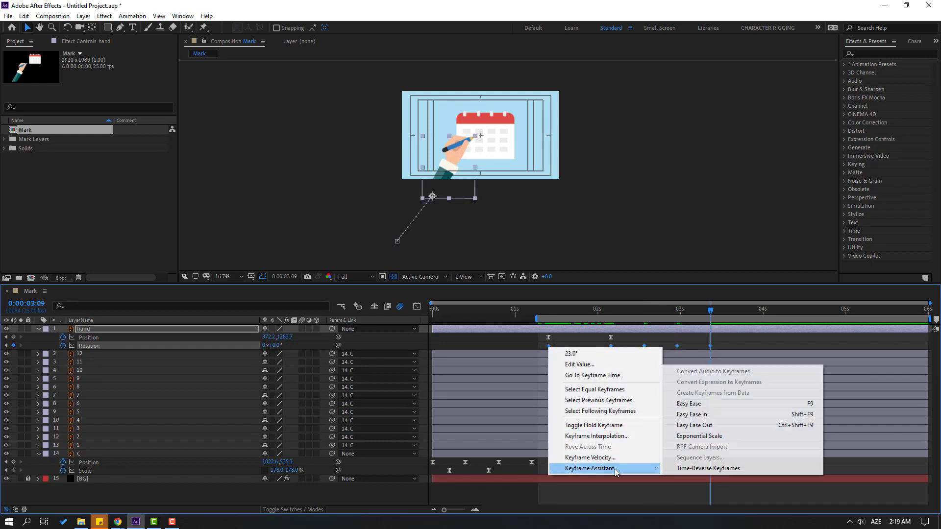
click(700, 414)
key(space)
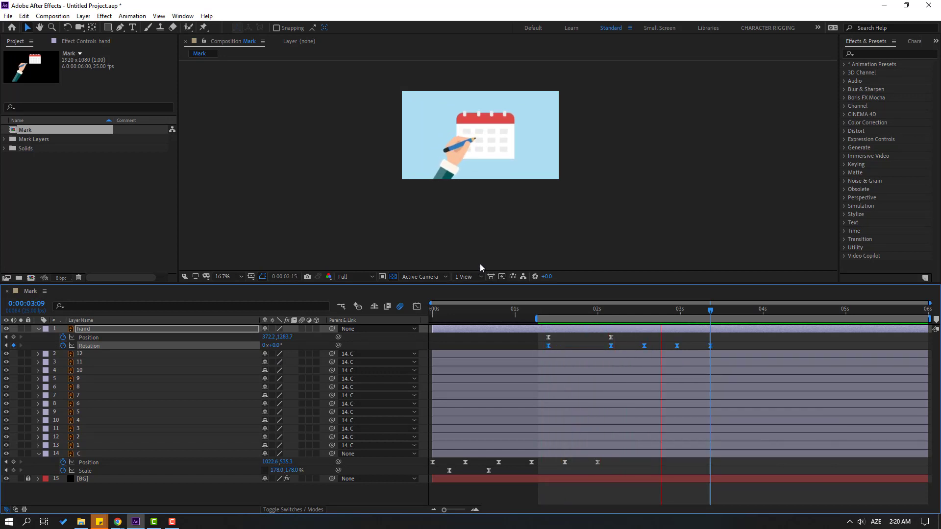
key(space)
Pull the hand's last four Rotation keyframes earlier and space them about 7 frames apart, and preview the faster swing.
drag(604, 351, 578, 346)
drag(687, 346, 604, 358)
drag(676, 346, 625, 349)
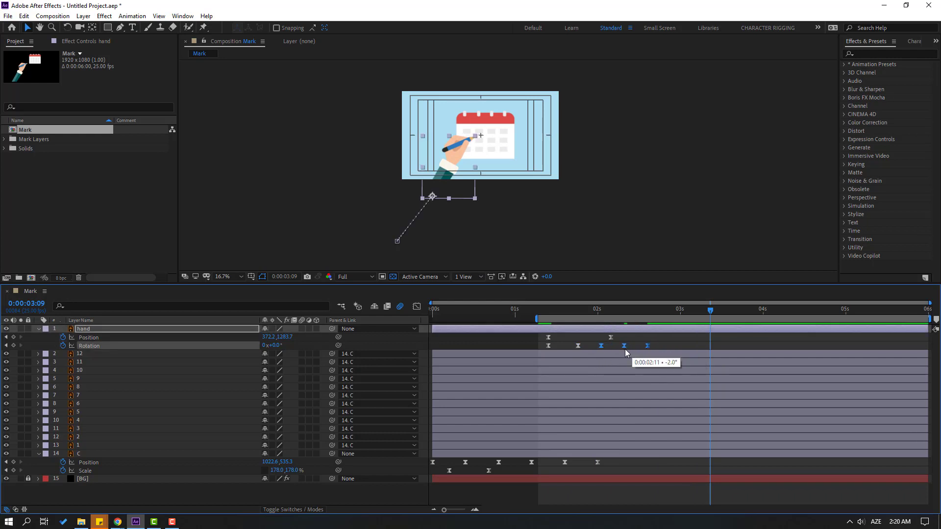
key(space)
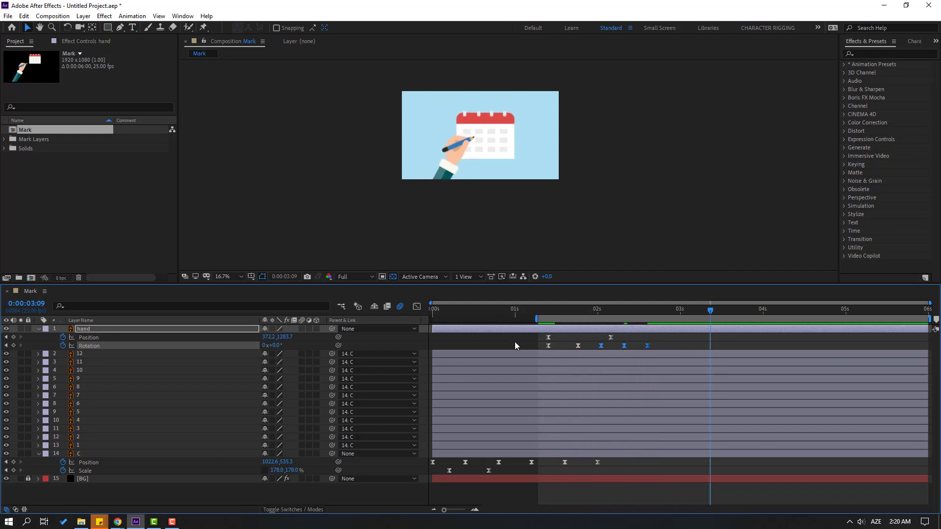
Shift the hand's last four Rotation keyframes later to start at about 0:00:02:02, and preview with the composition fitted to the viewer.
drag(658, 345, 602, 351)
key(space)
click(231, 277)
click(231, 299)
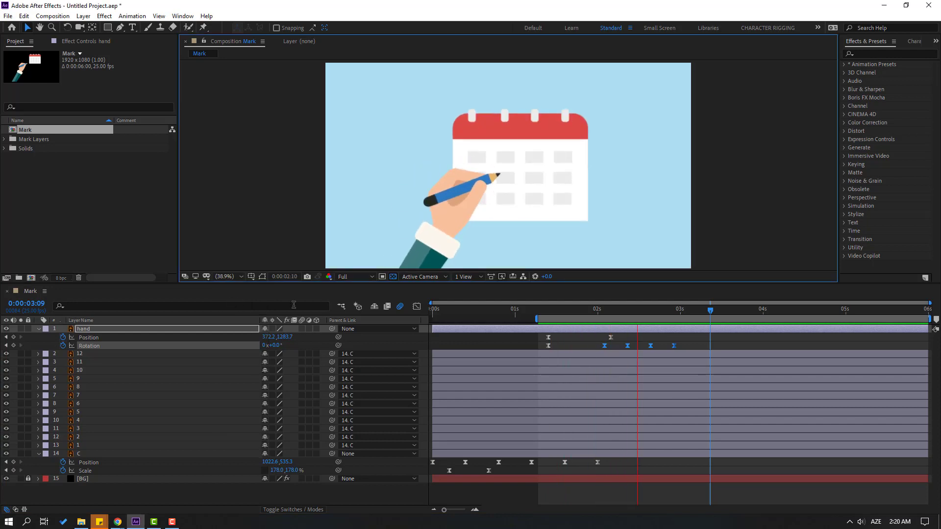
Shift all of the hand's Rotation keyframes later so the first falls at about 0:00:01:18, and preview.
drag(683, 350, 548, 348)
drag(539, 309, 585, 308)
drag(552, 347, 572, 352)
key(space)
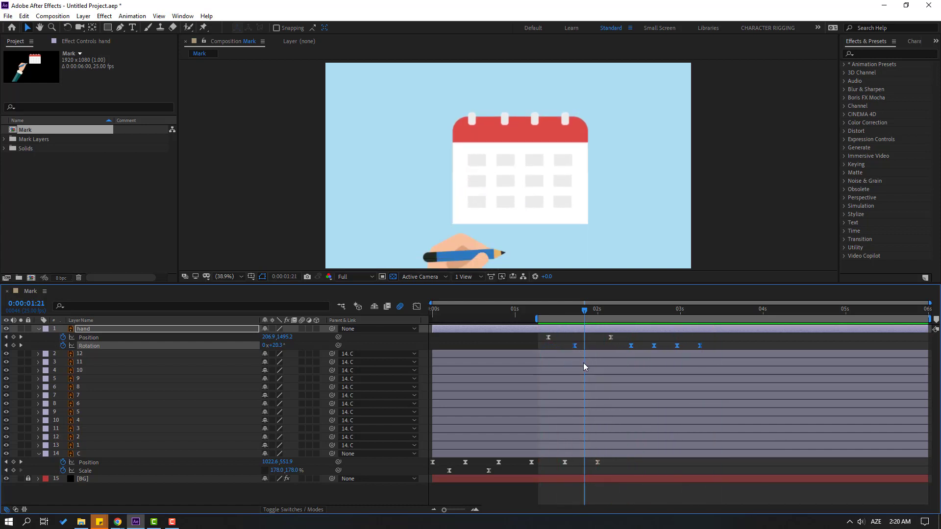
Move the hand's first Rotation keyframe to about 0:00:01:16 and the other four back to start at about 0:00:02:03, and preview.
click(577, 348)
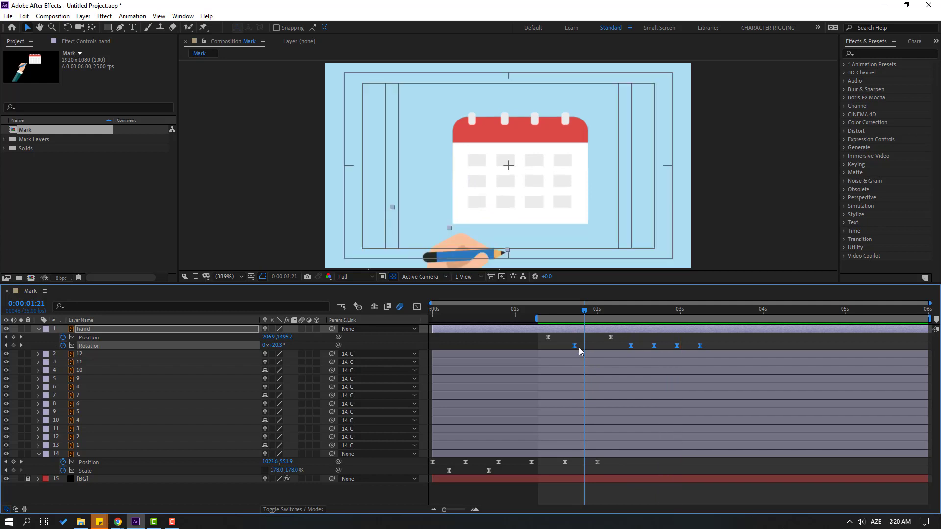
drag(577, 348, 571, 348)
drag(722, 345, 606, 347)
key(space)
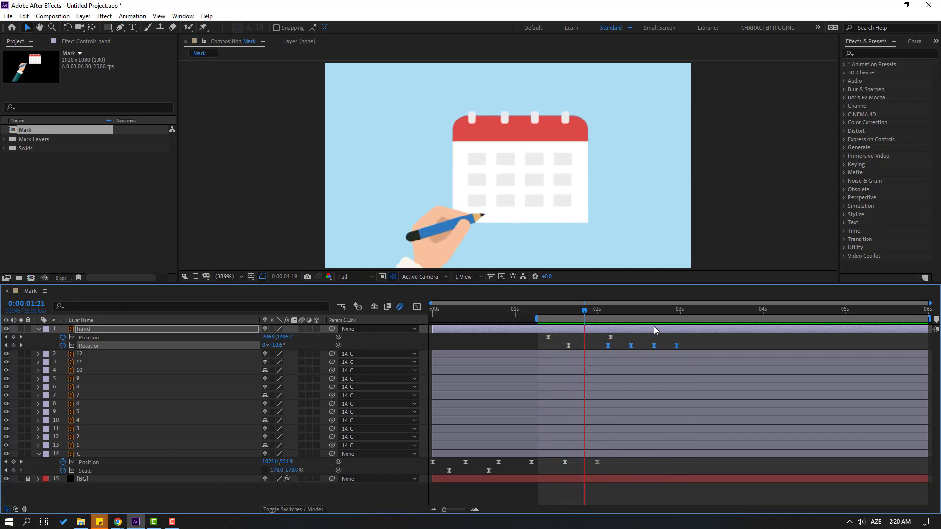
Shift the hand layer later so it starts at about 0:00:04:00, and collapse its properties.
click(646, 310)
click(661, 314)
mouse_move(669, 319)
mouse_down()
mouse_move(683, 316)
mouse_move(651, 316)
mouse_up()
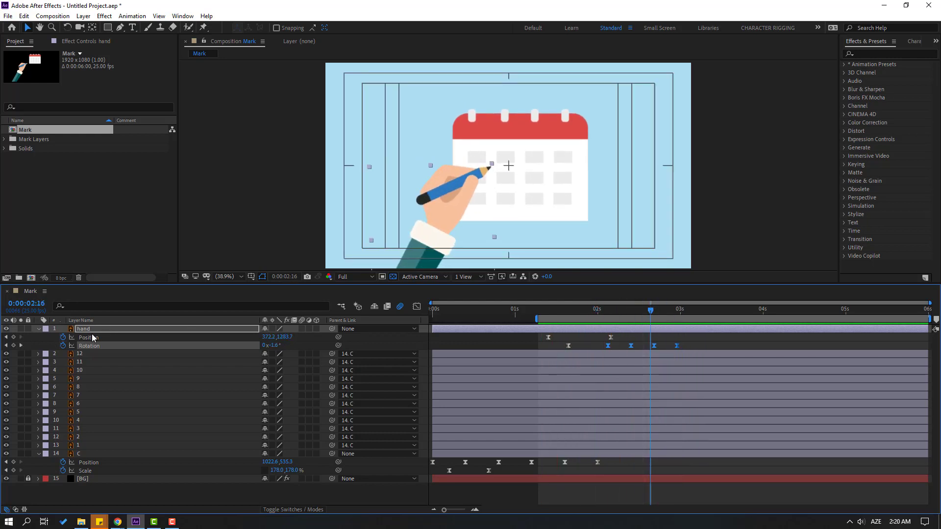
click(490, 338)
drag(455, 330, 776, 329)
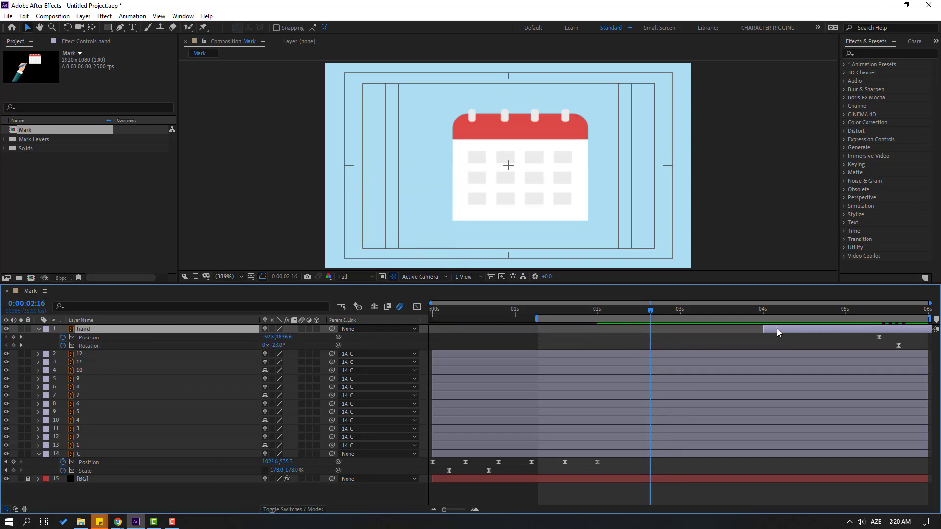
click(38, 328)
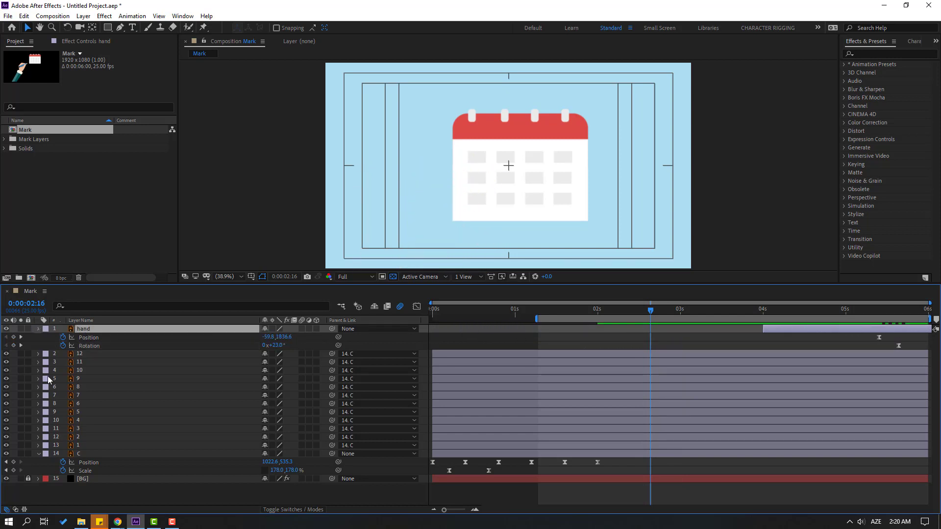
Set Position keyframes at 0:00:02:05 on all the day-square layers, 1 through 12.
click(83, 428)
shift+click(82, 420)
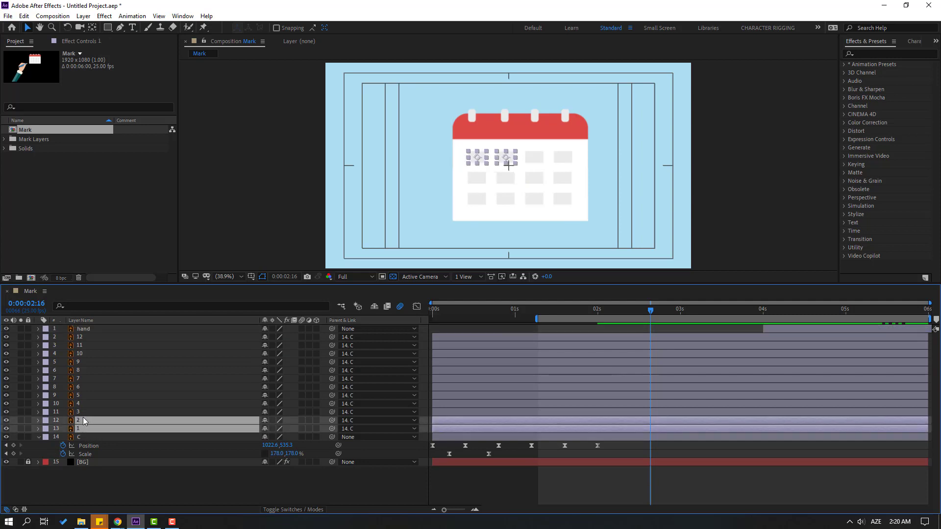
shift+click(84, 412)
shift+click(81, 403)
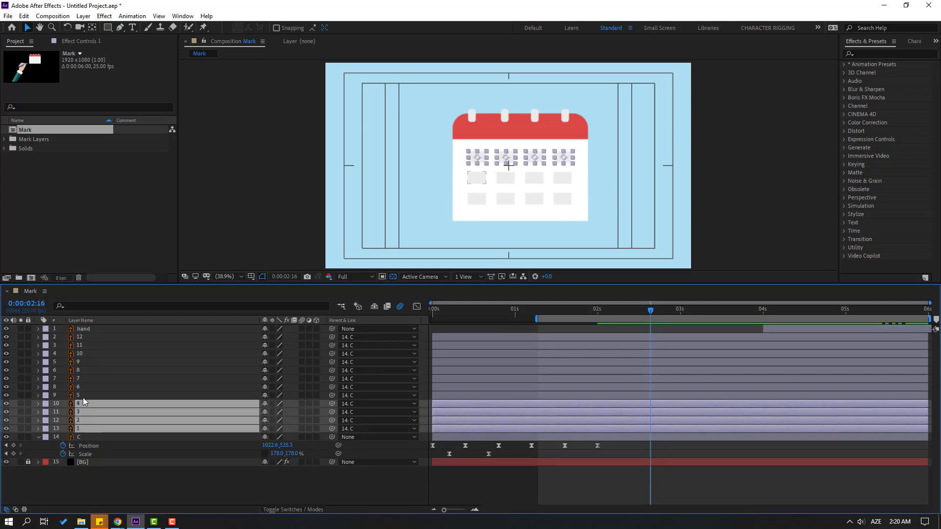
shift+click(82, 395)
shift+click(82, 386)
shift+click(82, 379)
shift+click(80, 370)
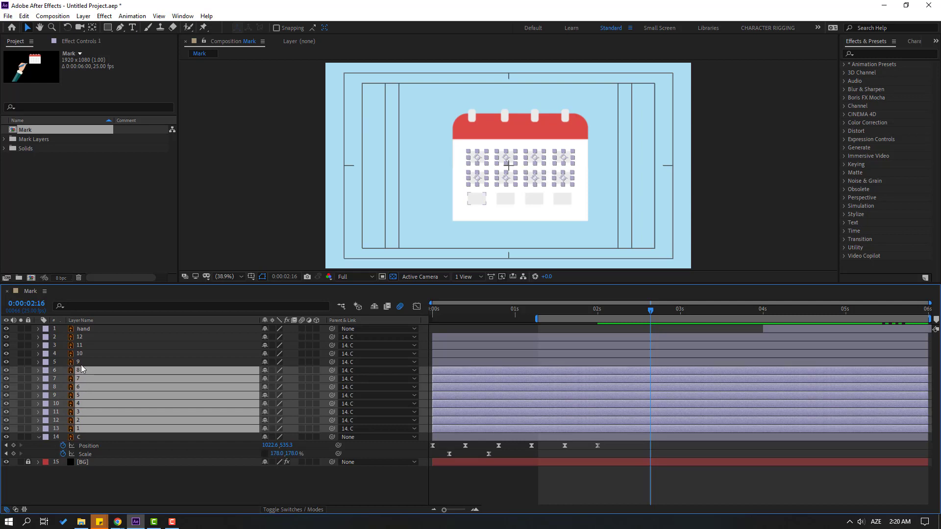
shift+click(82, 362)
shift+click(84, 354)
shift+click(83, 346)
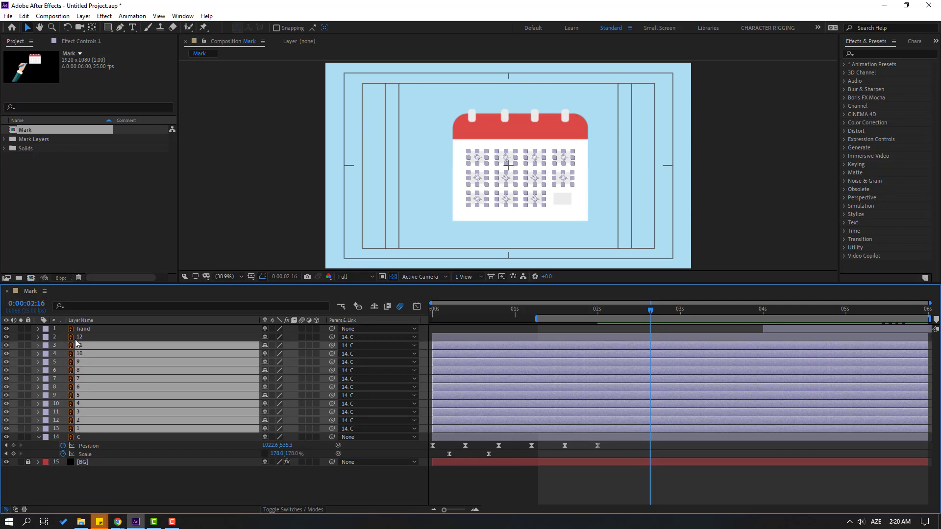
shift+click(80, 337)
drag(579, 316, 613, 315)
key(alt+shift+p)
scroll(57, 336, down, 1)
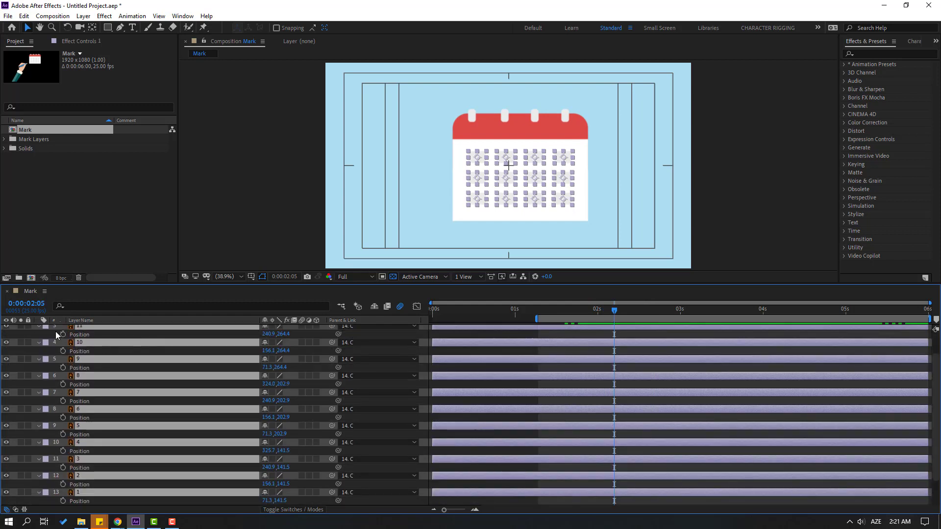
click(62, 335)
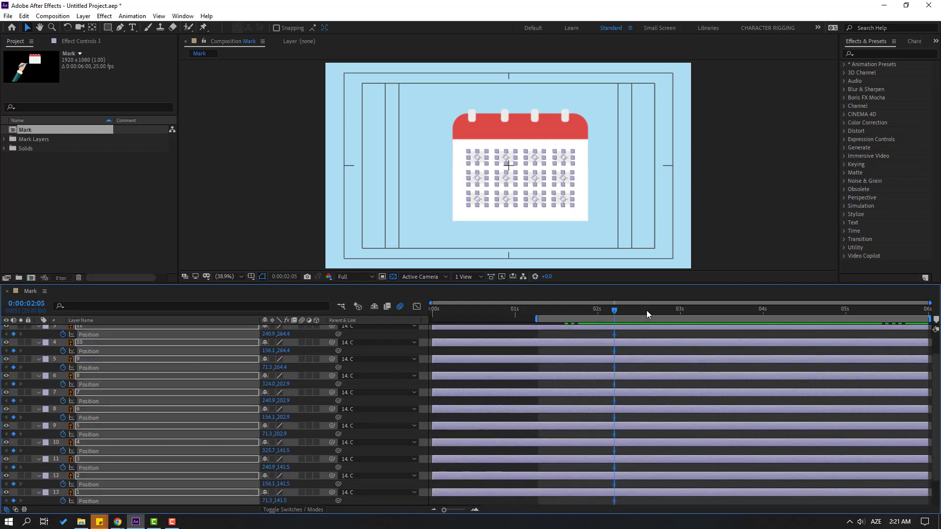
At 0:00:03:05, move day squares 12, 11, 10 and 9 onto the centre of the calendar page, creating Position keyframes.
scroll(513, 239, up, 3)
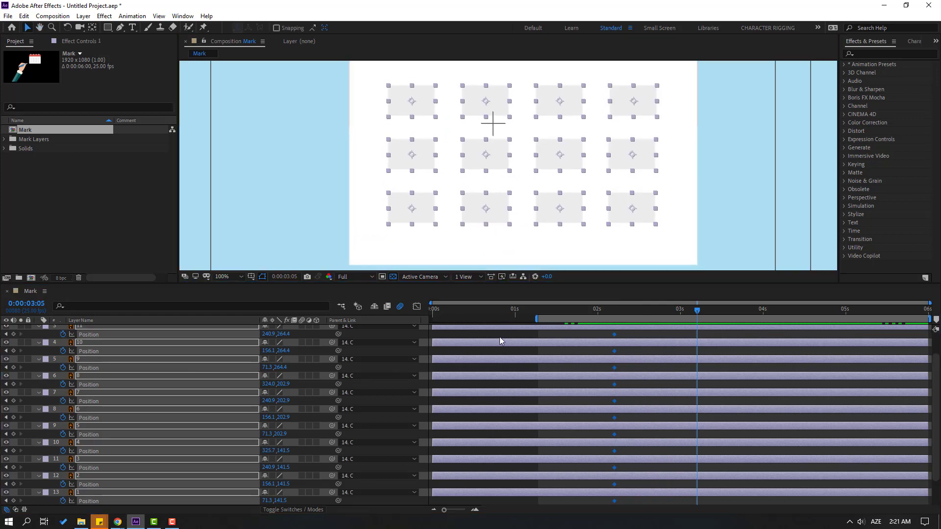
click(499, 337)
scroll(221, 353, up, 1)
click(87, 337)
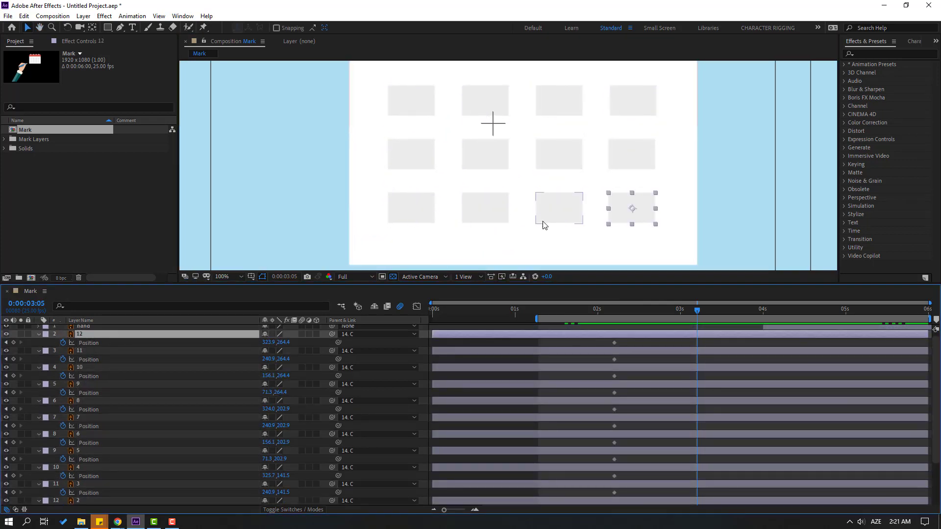
scroll(632, 206, up, 1)
drag(629, 226, 515, 169)
click(128, 351)
drag(542, 235, 504, 171)
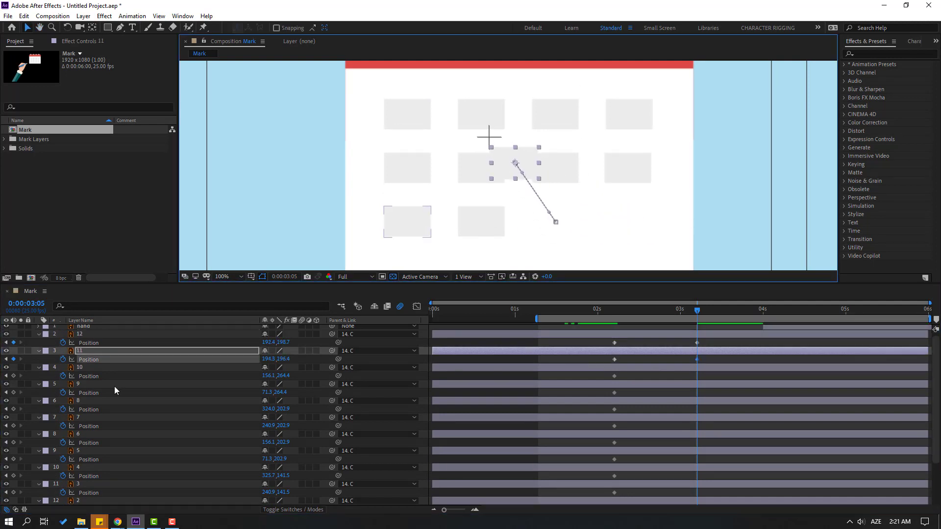
click(79, 368)
drag(483, 219, 510, 173)
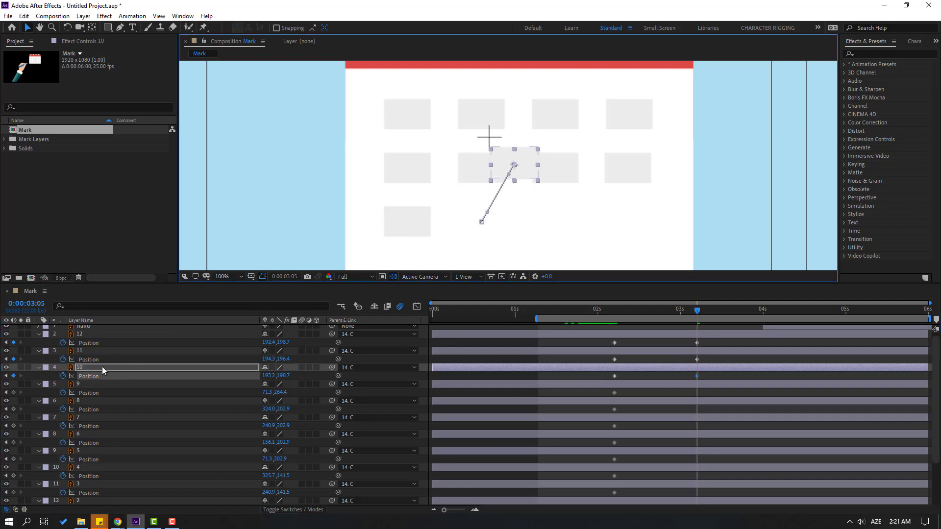
click(83, 384)
drag(402, 231, 510, 173)
Move day squares 8, 7, 6 and 5 onto the page's centre at 0:00:03:05, stacked with the others.
click(82, 400)
drag(628, 169, 520, 178)
click(78, 419)
click(89, 434)
click(89, 450)
drag(412, 180, 514, 177)
Move day squares 4, 3, 2 and 1 onto the same central stack at 0:00:03:05, and preview the gathering motion.
click(91, 470)
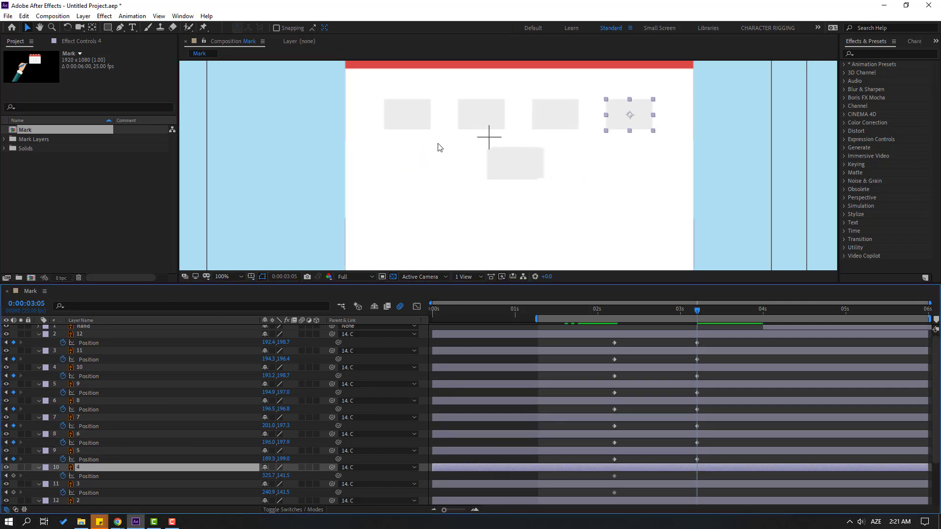
drag(616, 127, 503, 177)
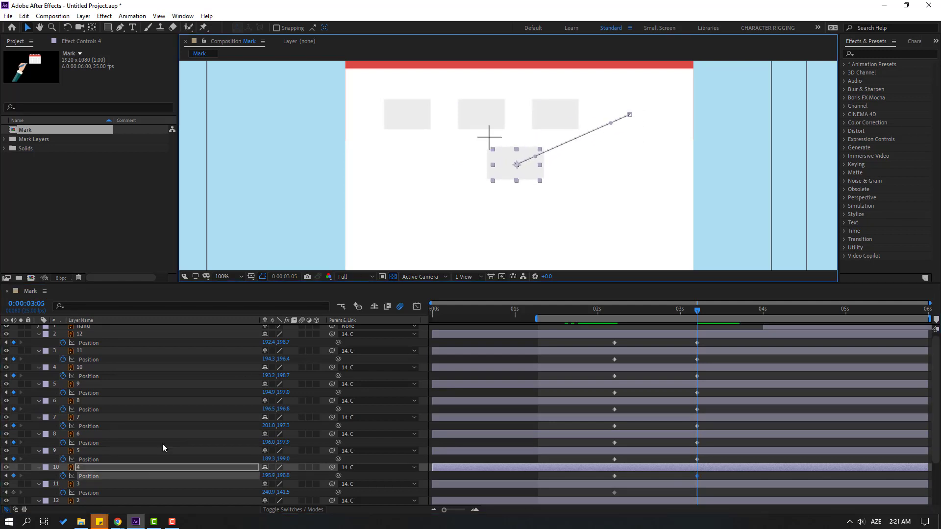
click(77, 483)
drag(561, 129, 520, 180)
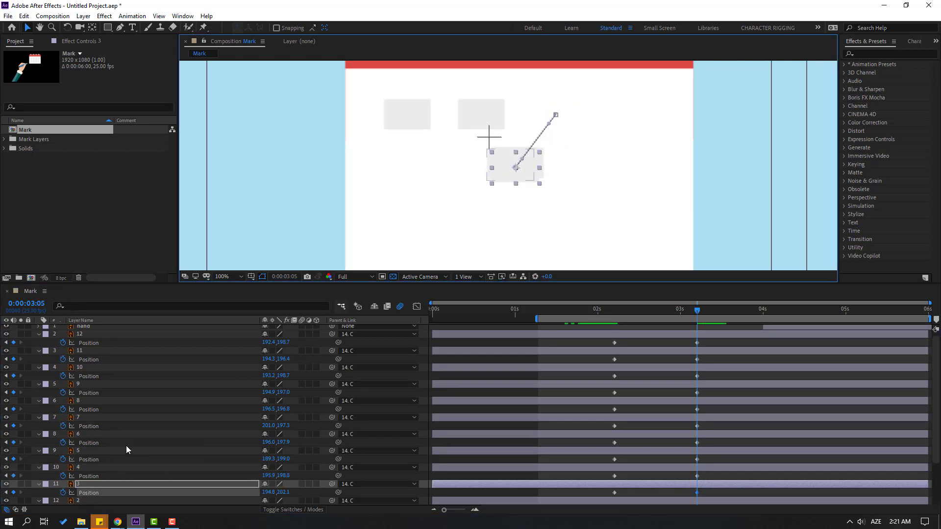
scroll(126, 446, down, 1)
click(87, 474)
drag(488, 110, 523, 165)
click(80, 495)
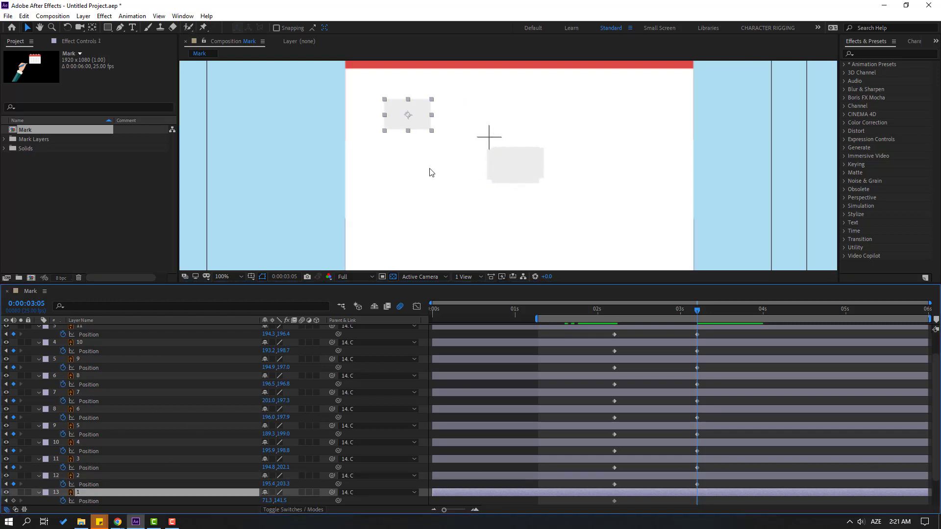
drag(424, 121, 531, 173)
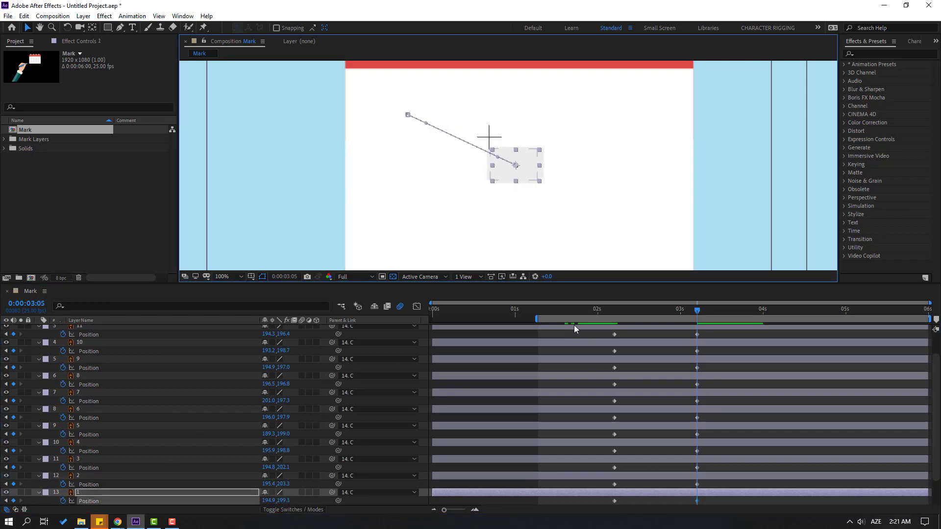
scroll(561, 248, down, 4)
key(space)
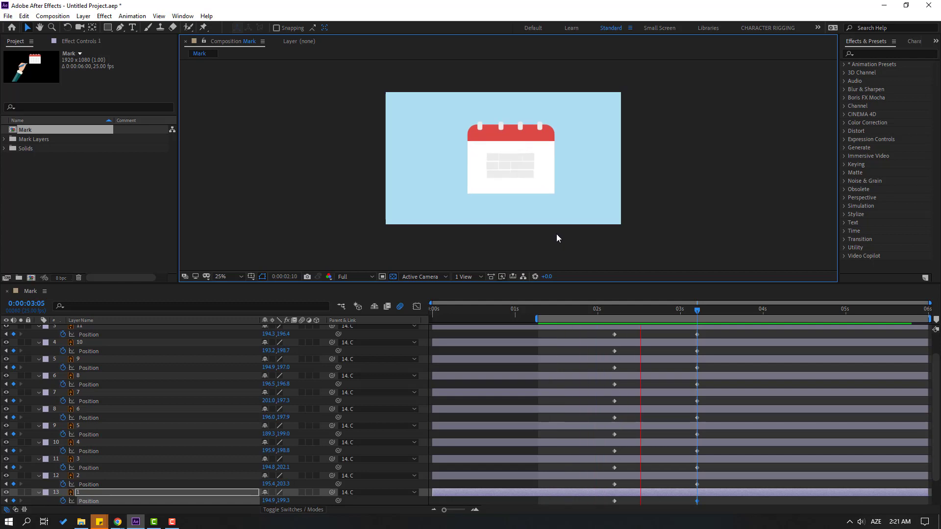
key(space)
Apply Easy Ease to all the day squares' Position keyframes, shape the speed curve to peak at about 0:00:03:00, and preview.
drag(562, 283, 569, 166)
scroll(707, 237, up, 2)
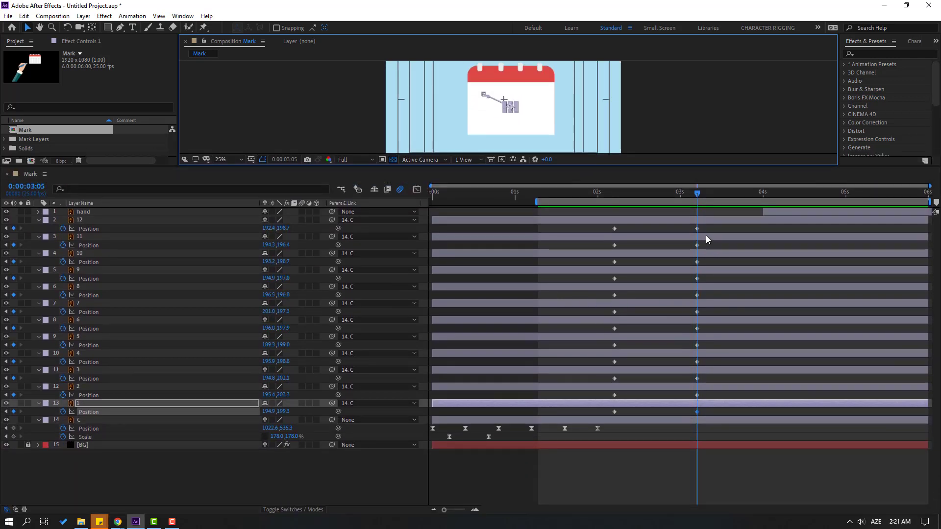
drag(704, 221, 595, 428)
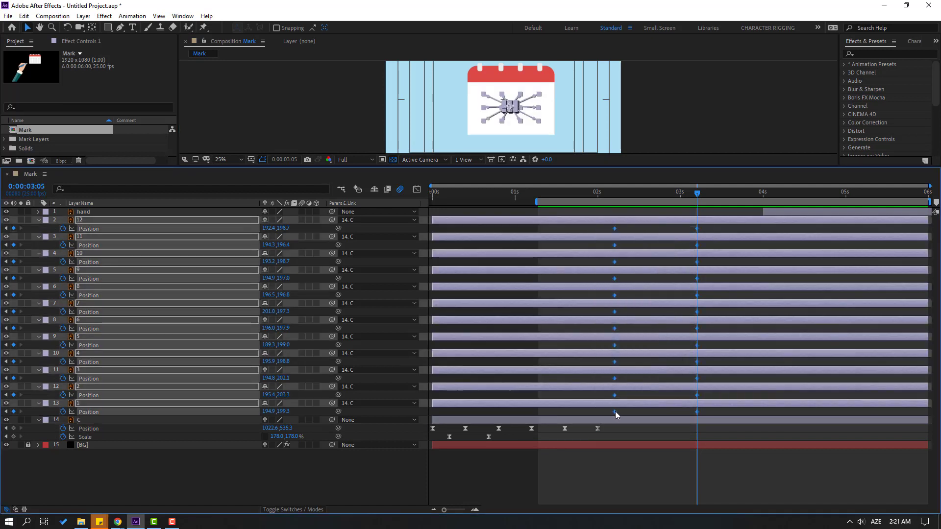
right_click(616, 410)
mouse_move(631, 408)
click(755, 436)
click(416, 189)
drag(599, 477, 654, 469)
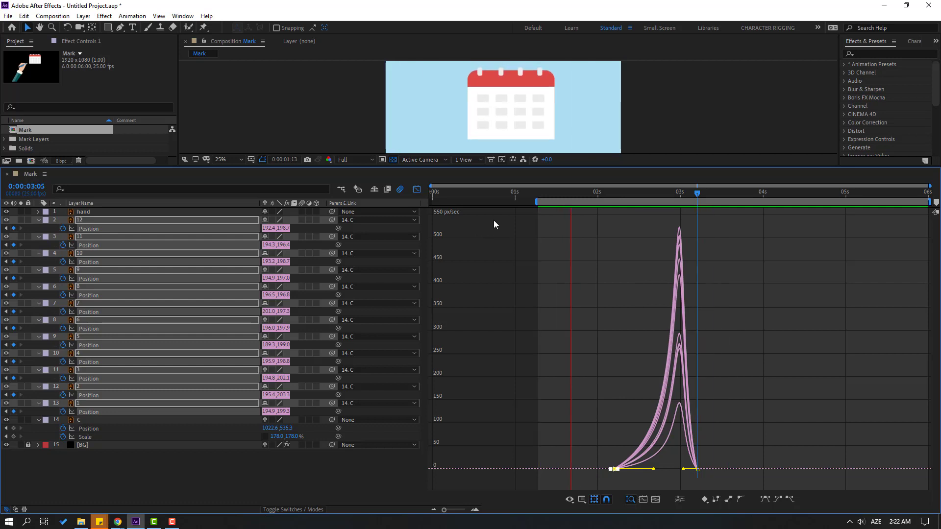
key(space)
Leave the speed graph and move all the day squares' ending Position keyframes earlier to 0:00:03:00.
key(shift+F3)
drag(705, 227, 676, 417)
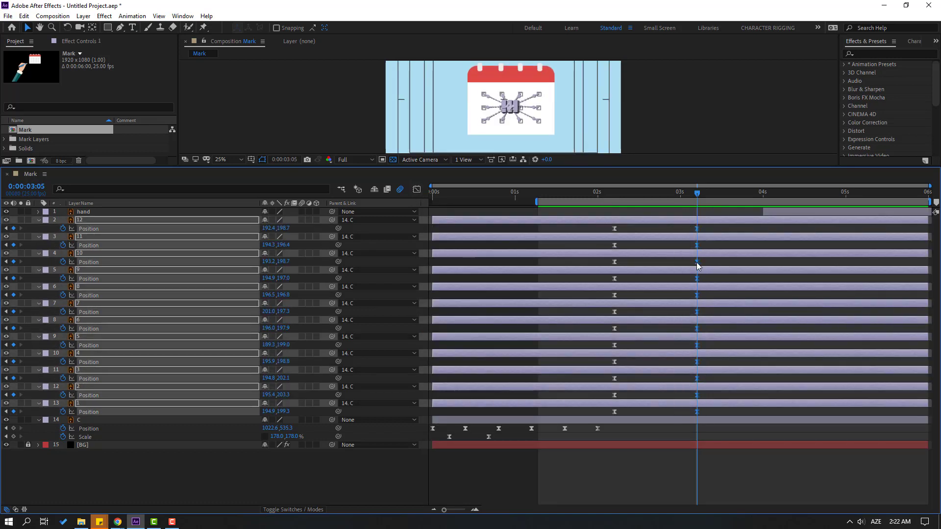
drag(692, 267, 681, 267)
Stagger the day squares' ending Position keyframes irregularly between about 0:00:02:21 and 0:00:03:04, and preview.
click(684, 230)
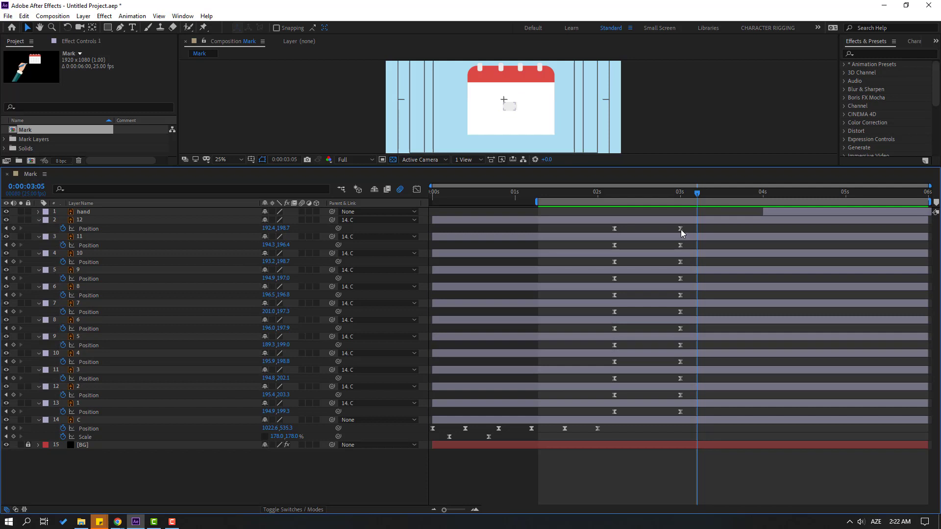
drag(681, 228, 686, 398)
key(space)
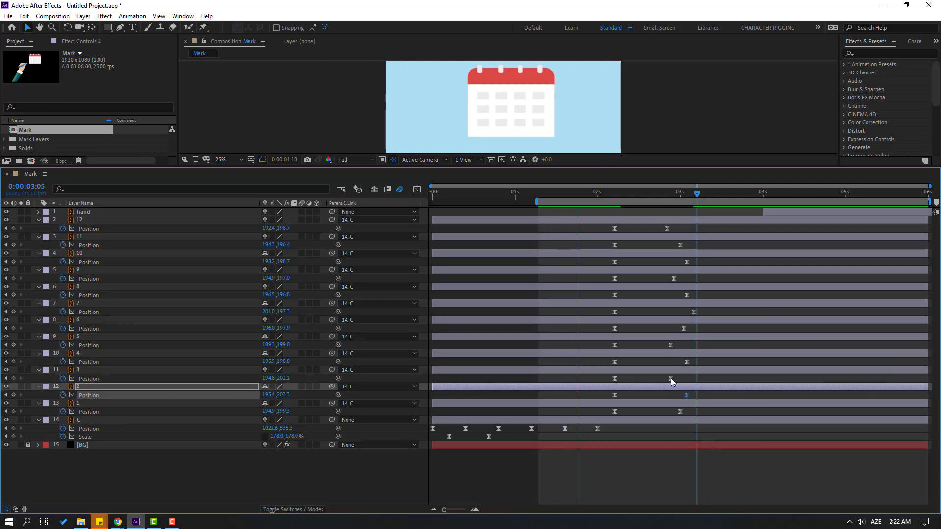
key(space)
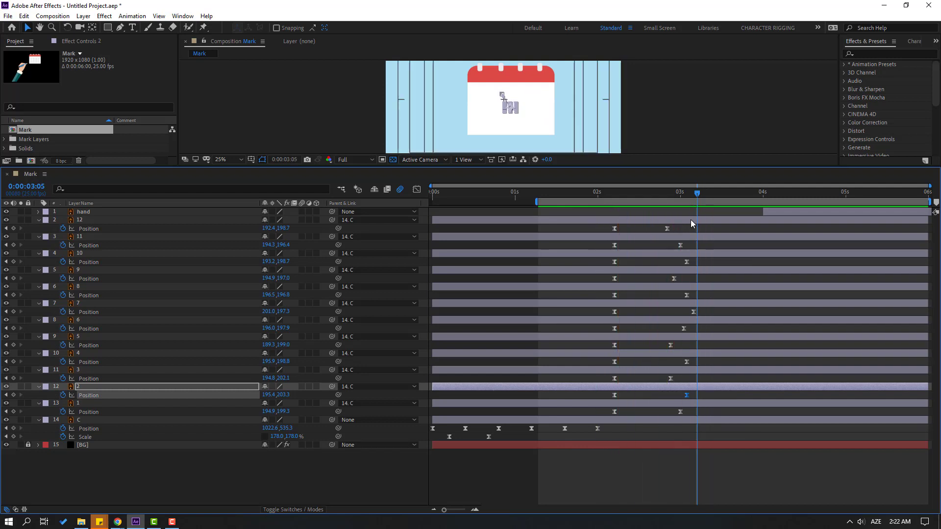
Draw a dark blue rectangle without a stroke as a new shape layer covering the gathered squares at 0:00:03:09.
drag(659, 196, 667, 196)
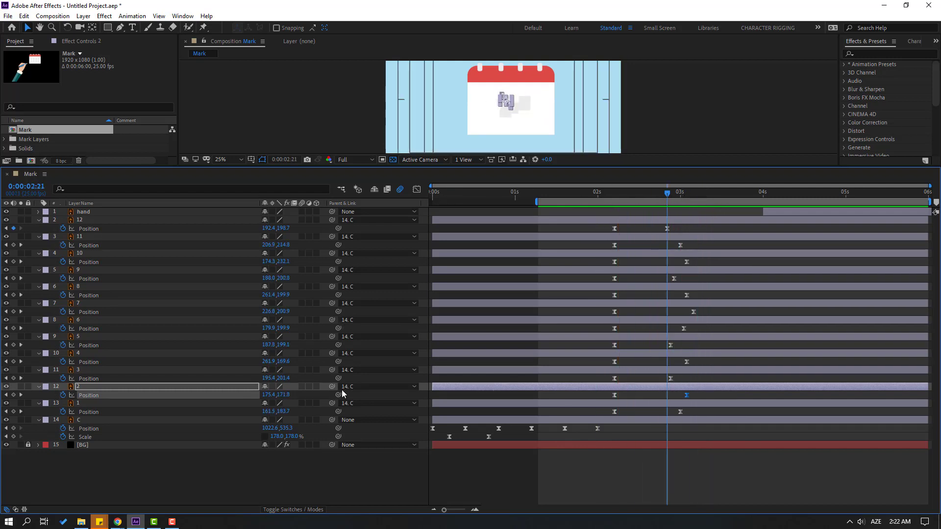
click(256, 460)
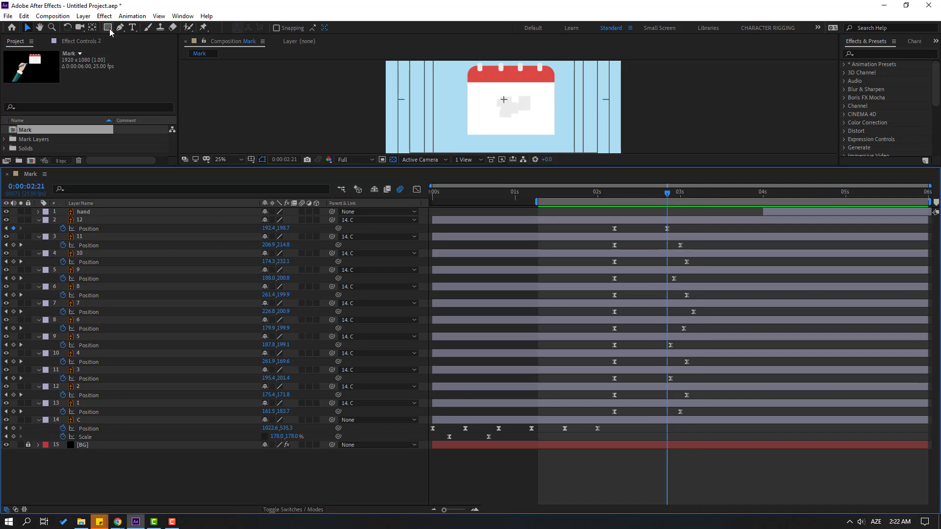
drag(109, 29, 154, 28)
drag(431, 167, 431, 337)
key(period)
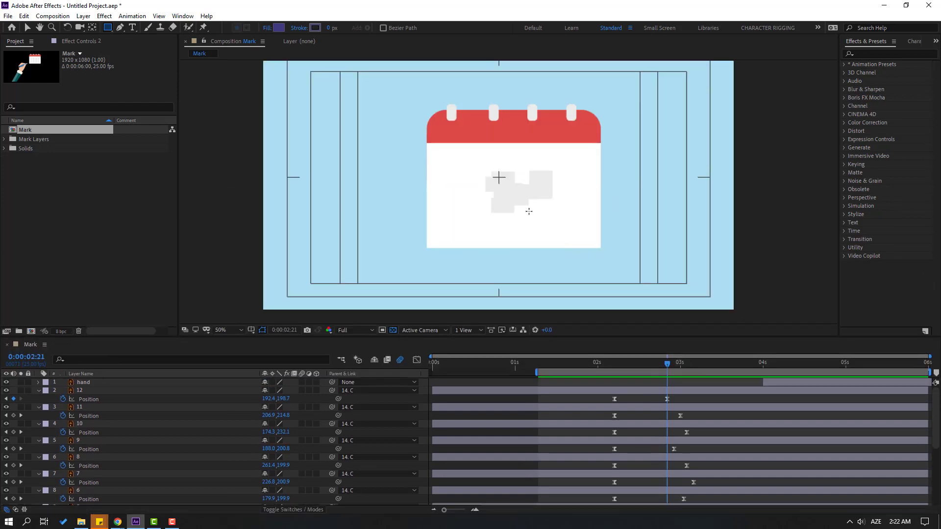
drag(668, 366, 700, 371)
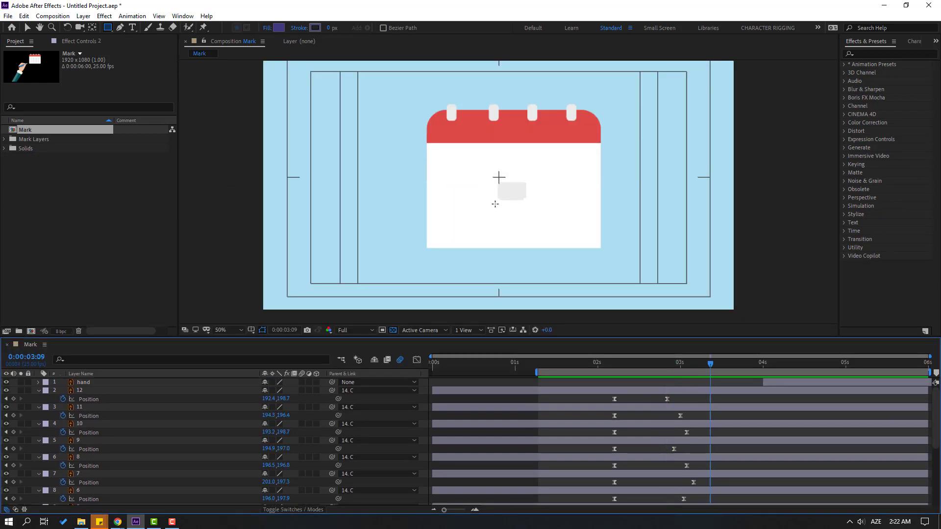
key(period)
mouse_move(469, 156)
mouse_down()
mouse_move(511, 199)
mouse_move(567, 229)
mouse_up()
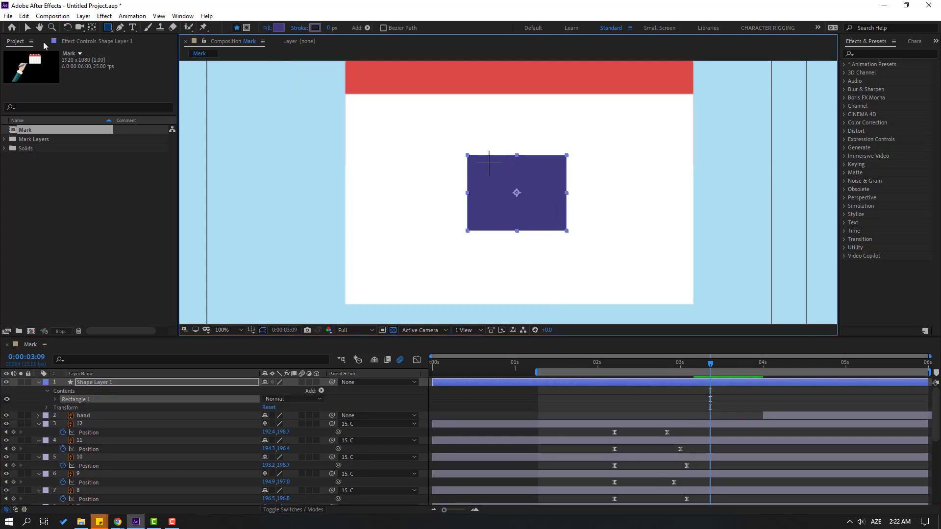
Shift the rectangle's layer to start at about 0:00:02:06, and collapse the properties of the day-square and calendar layers.
click(27, 29)
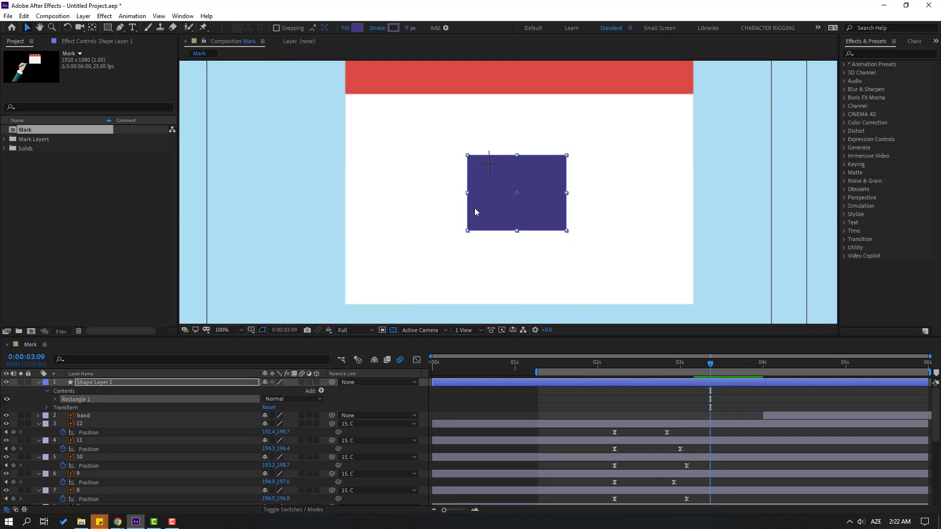
drag(483, 384, 637, 383)
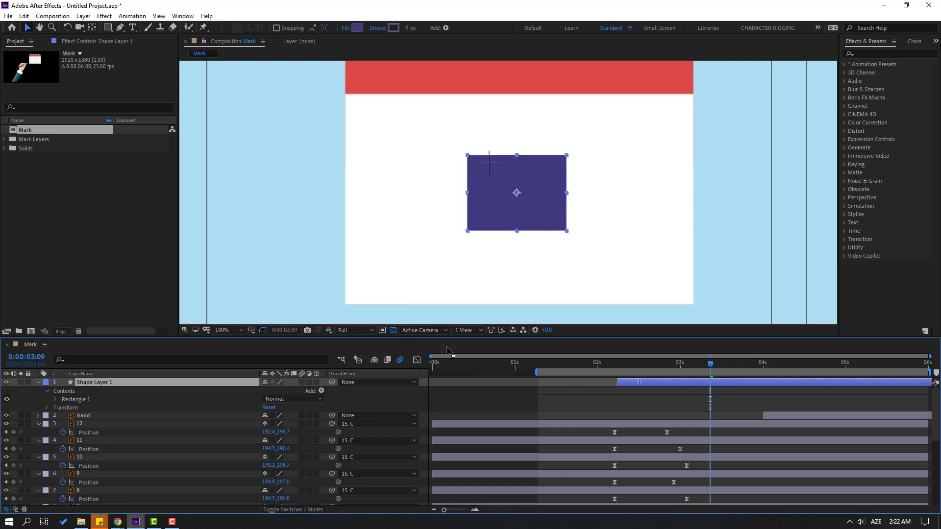
drag(452, 337, 454, 192)
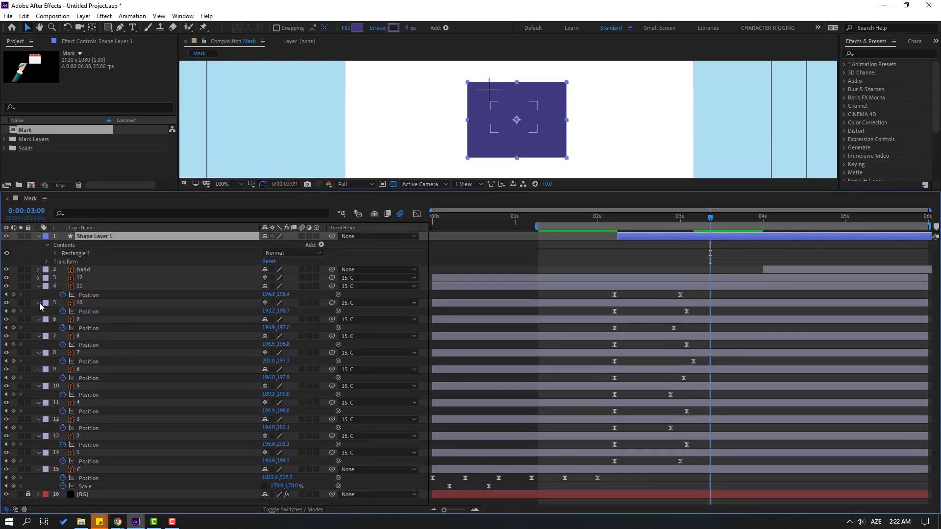
click(39, 302)
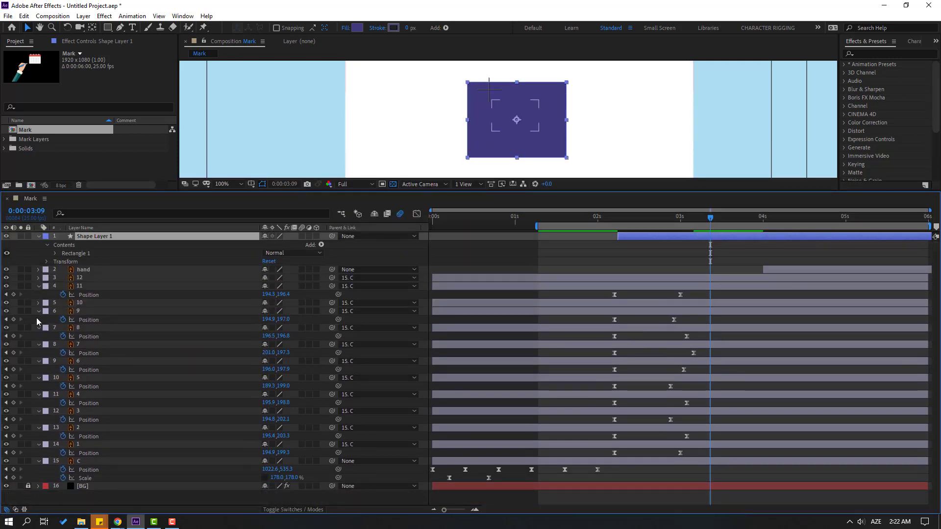
click(40, 286)
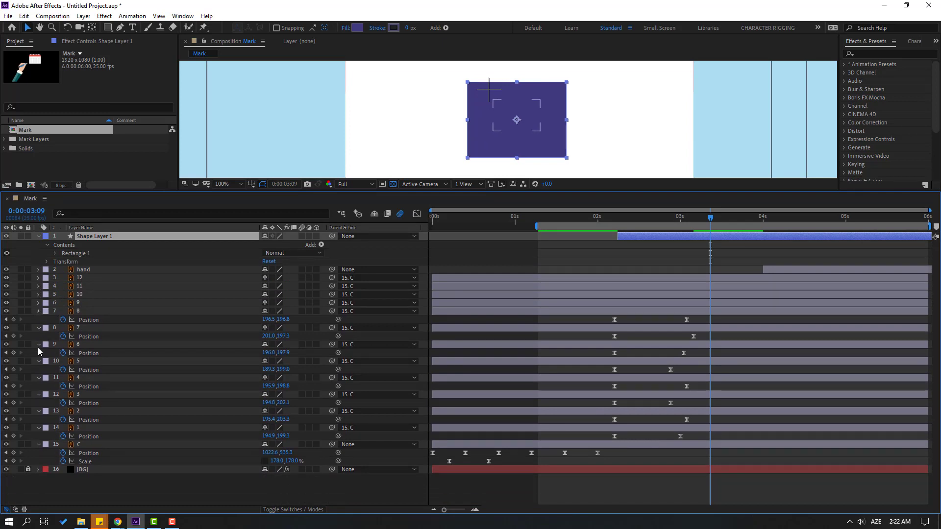
click(37, 337)
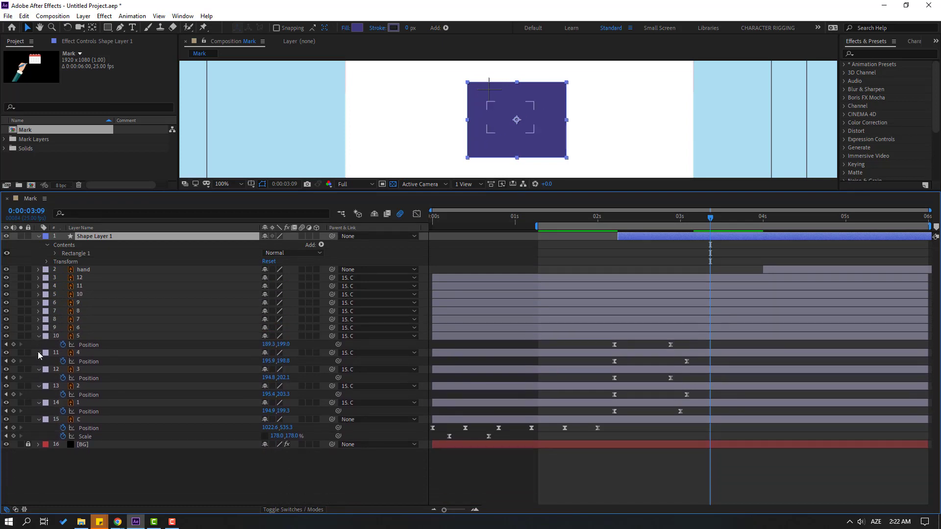
click(39, 368)
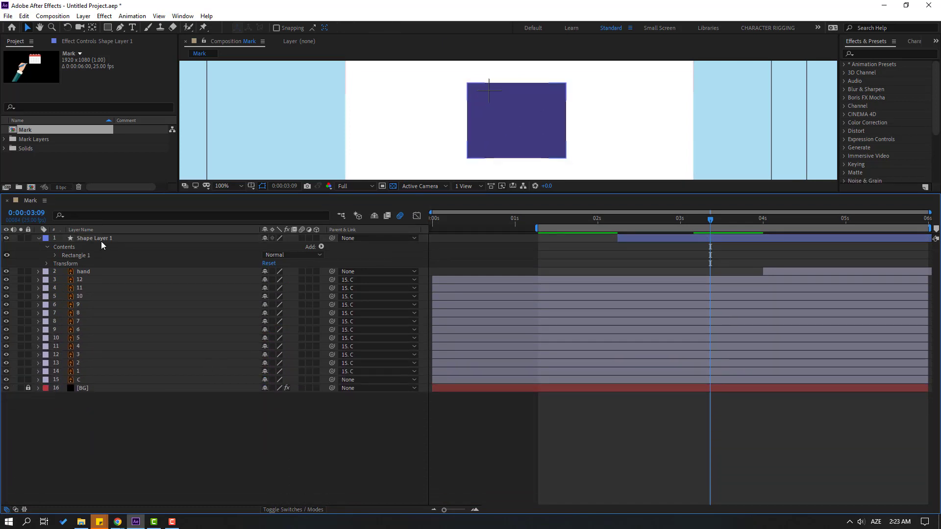
Set the rectangle layer's Scale to 0% and add a Scale keyframe at 0:00:02:06.
click(100, 240)
drag(445, 196, 564, 377)
key(s)
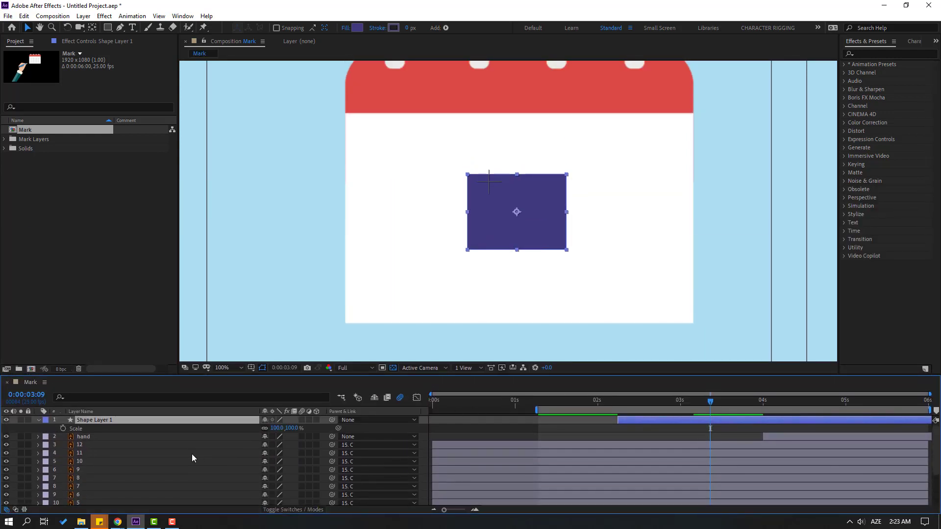
click(278, 428)
text(0)
key(Return)
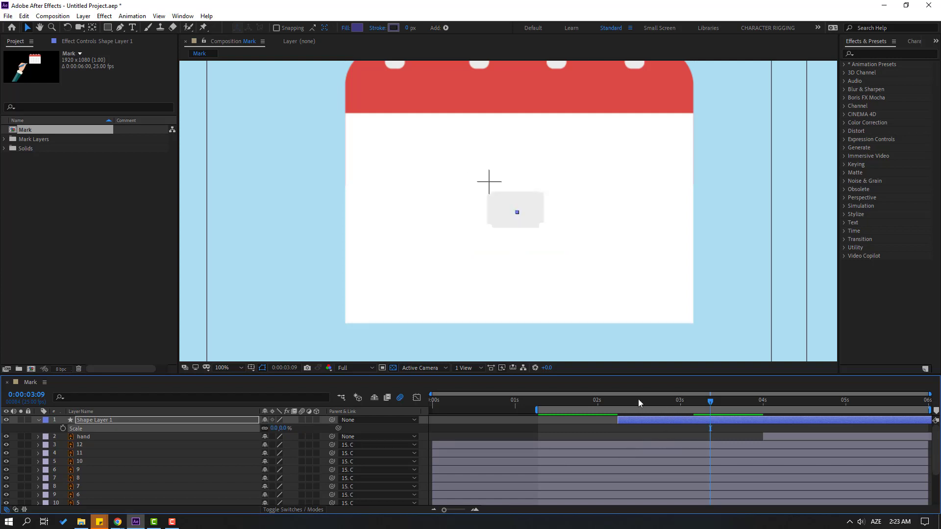
click(620, 402)
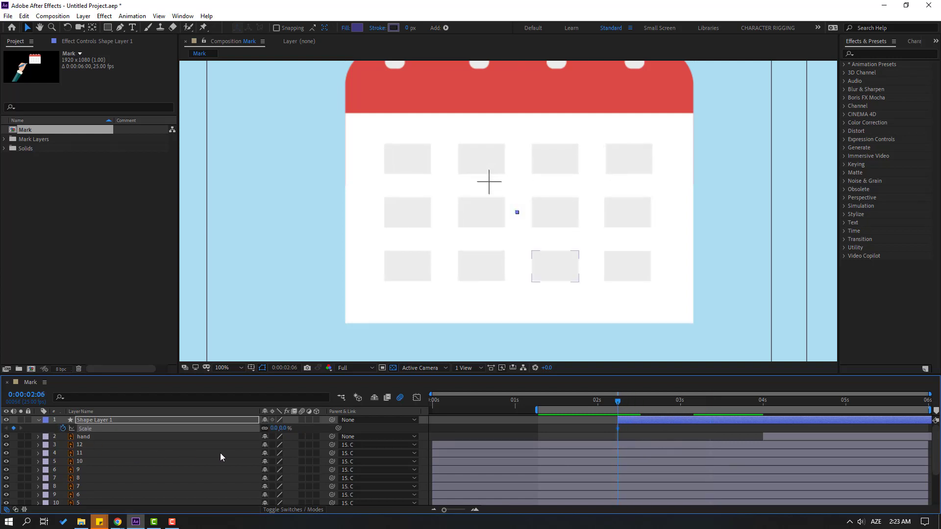
Add Scale keyframes to the rectangle layer: 115% at 0:00:02:16, 95% at 0:00:03:01 and 100% at 0:00:03:11.
key(space)
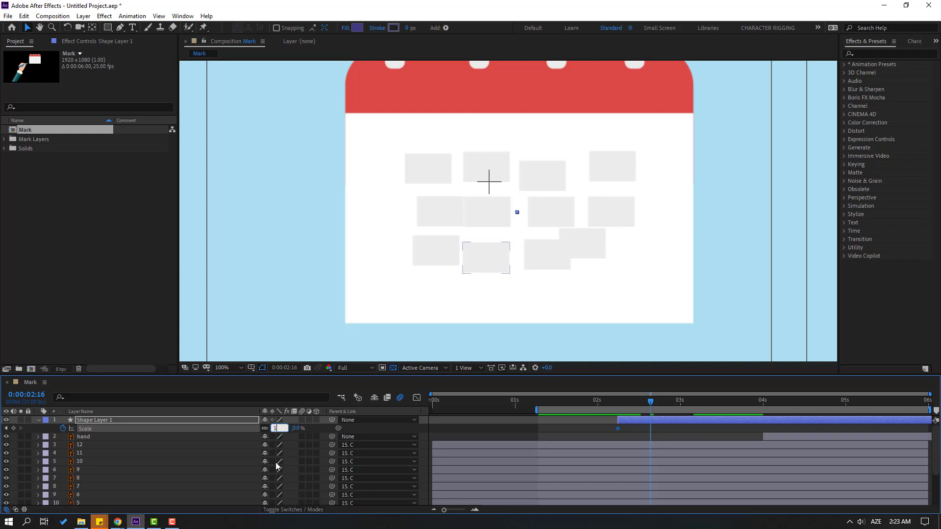
text(115)
key(Return)
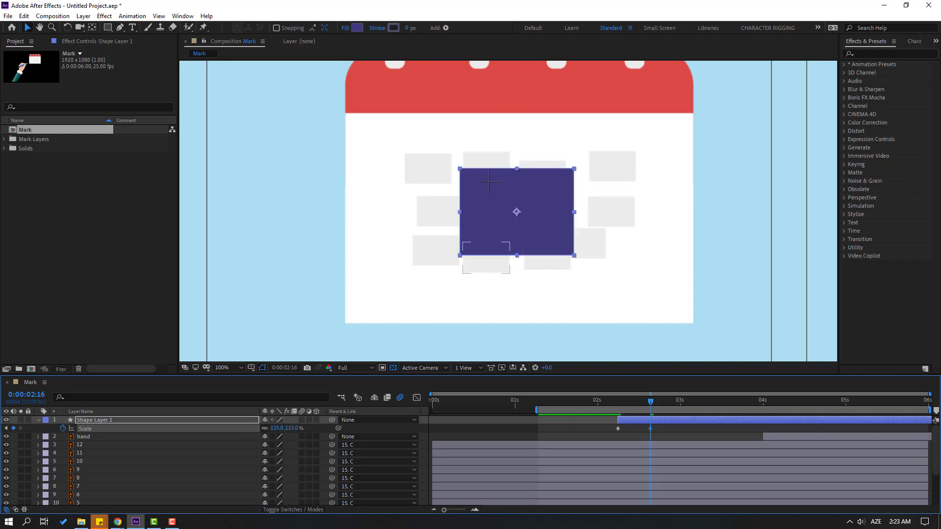
key(space)
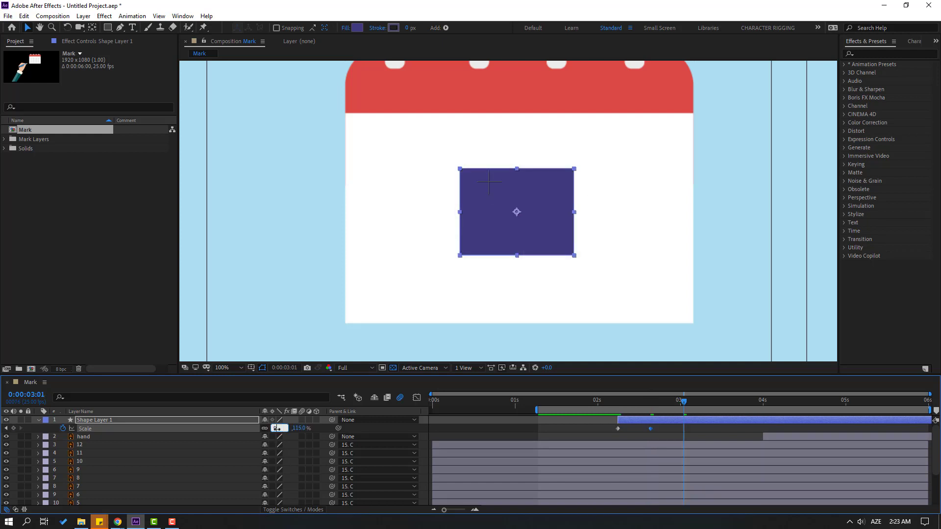
text(95)
key(Return)
key(space)
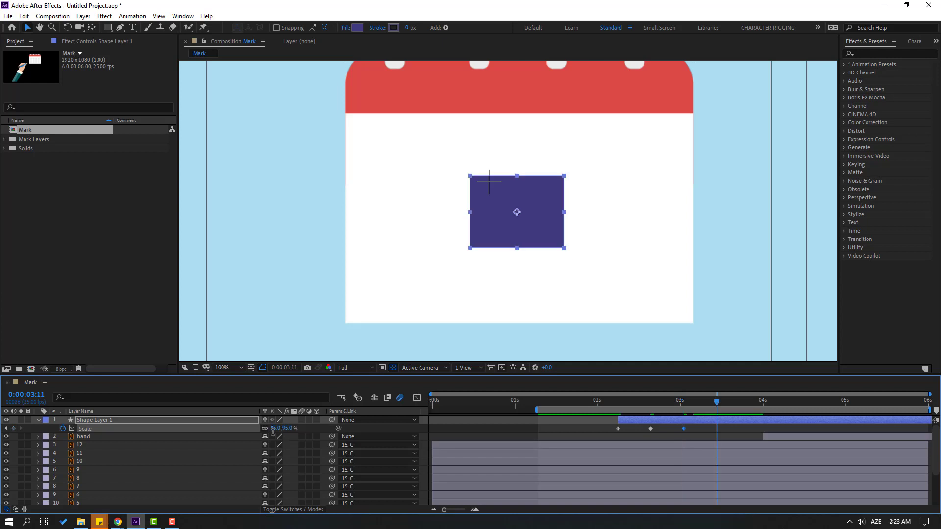
text(100)
key(Return)
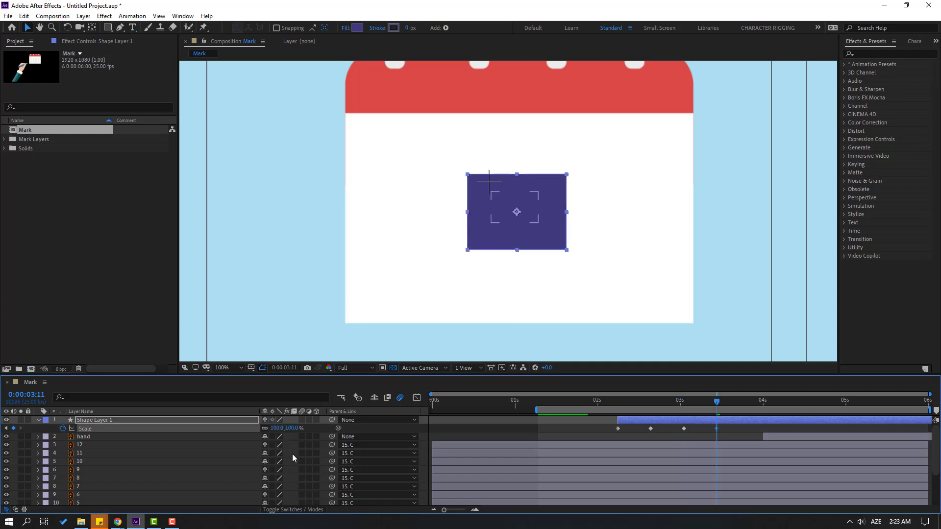
Apply Easy Ease to all four Scale keyframes of the rectangle and scrub through the scaling.
drag(728, 433, 606, 433)
right_click(617, 429)
mouse_move(677, 421)
click(774, 455)
drag(543, 405, 646, 407)
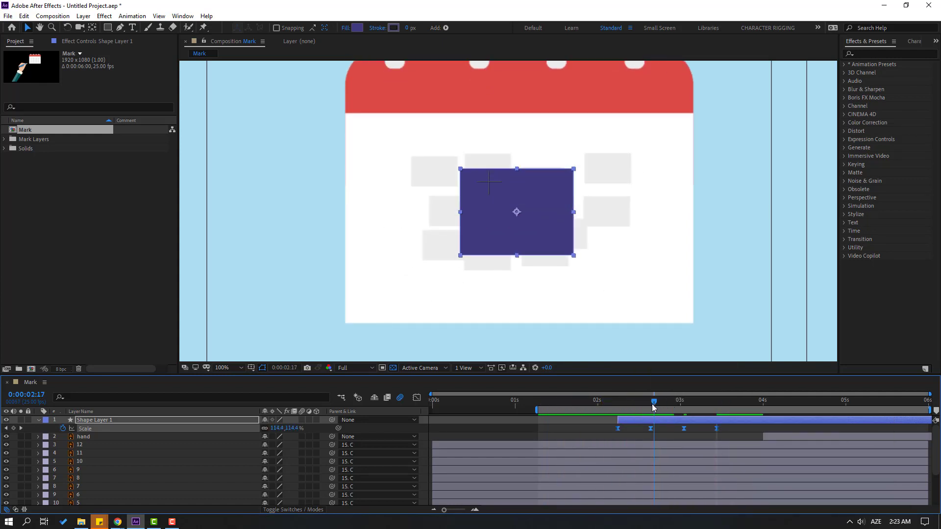
Shift the rectangle's layer to start at about 0:00:02:17, preview the animation, and collapse the layer's properties.
drag(636, 419, 702, 403)
click(649, 402)
key(space)
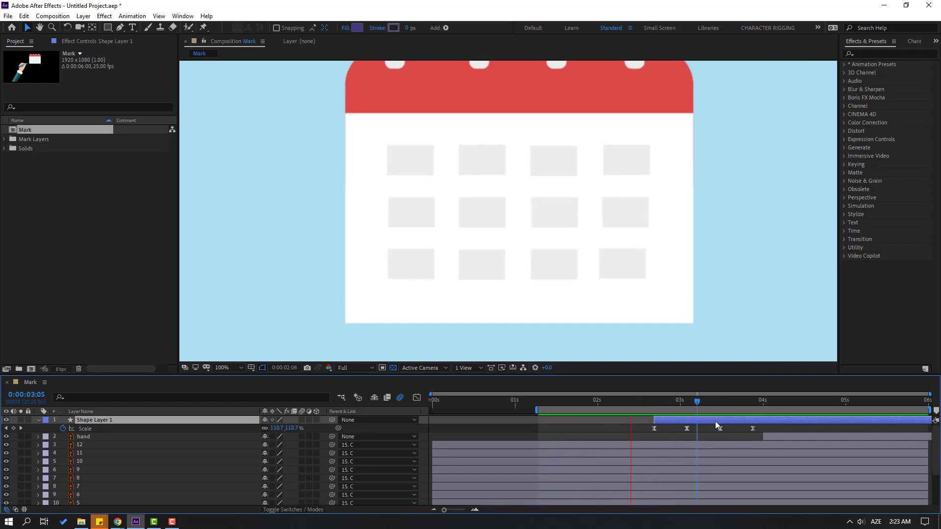
key(space)
drag(713, 403, 654, 403)
scroll(554, 255, down, 2)
key(space)
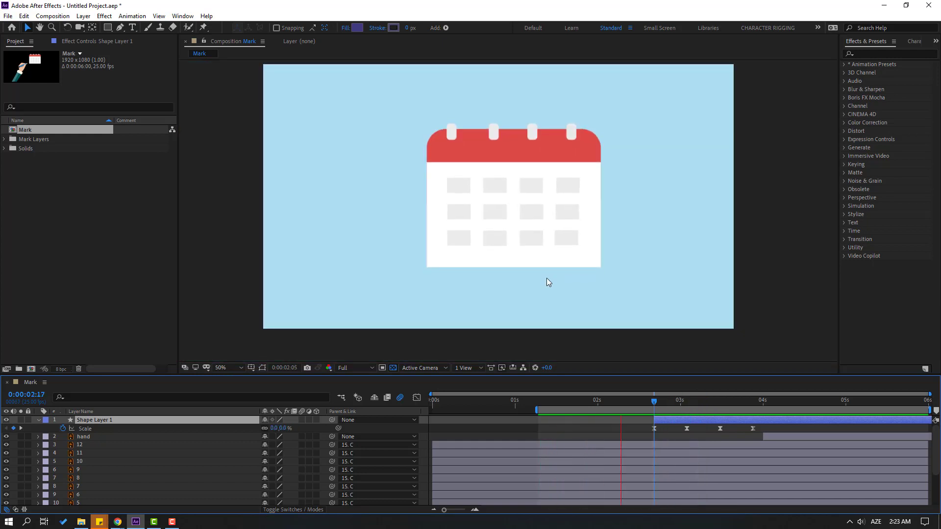
key(apostrophe)
click(39, 420)
Add a white text "7" over the dark blue rectangle as a new text layer at 0:00:04:04.
drag(668, 408, 776, 402)
click(467, 425)
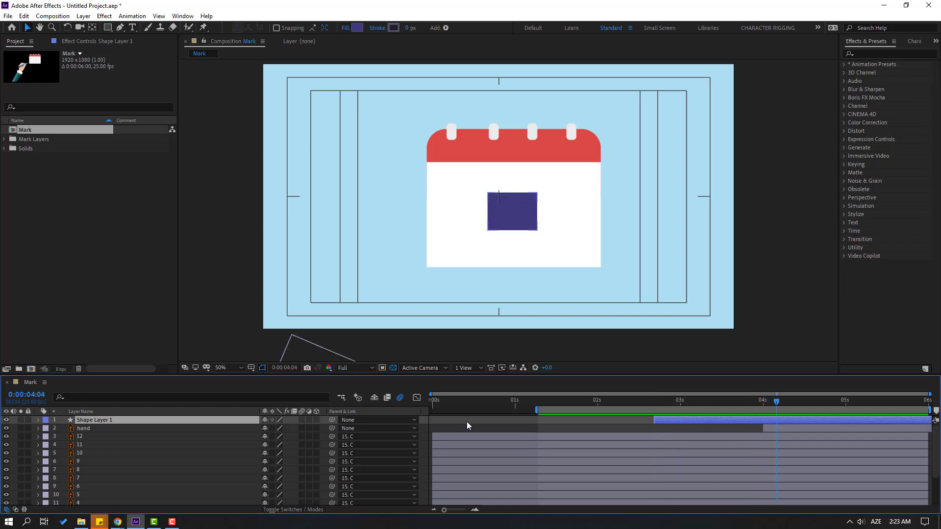
click(131, 27)
scroll(513, 213, up, 2)
click(505, 211)
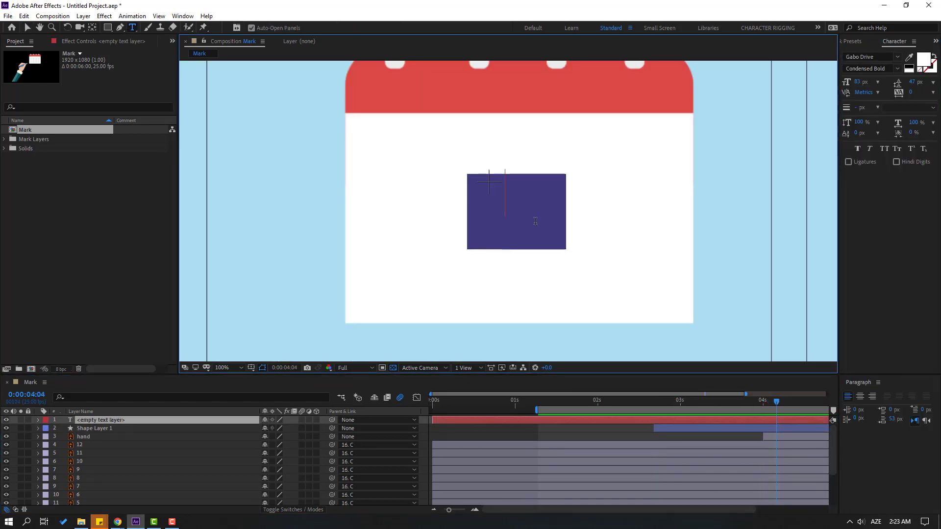
text(13)
click(28, 28)
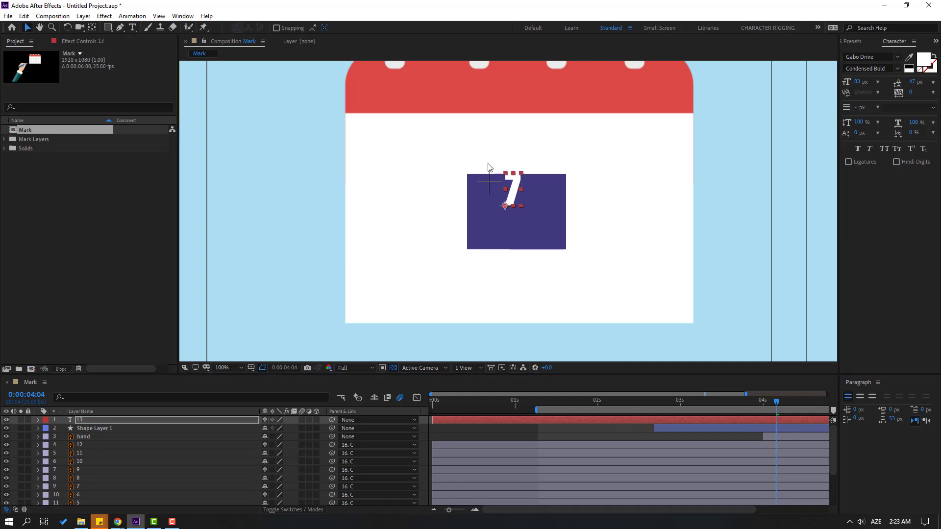
Enlarge the "7" to a font size of 148 px and centre it on the dark blue rectangle.
drag(522, 191, 519, 212)
drag(861, 83, 889, 83)
drag(519, 198, 522, 206)
scroll(645, 196, up, 3)
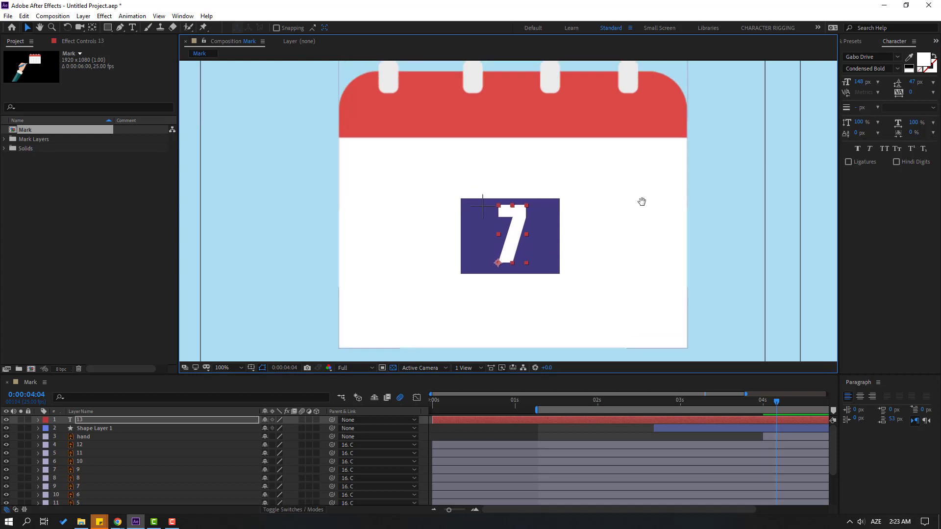
Duplicate the "7" text into the calendar's red header, change it to "JUNE" at 84 px, and centre it there.
key(ctrl+d)
drag(500, 277, 487, 170)
double_click(488, 169)
text(J)
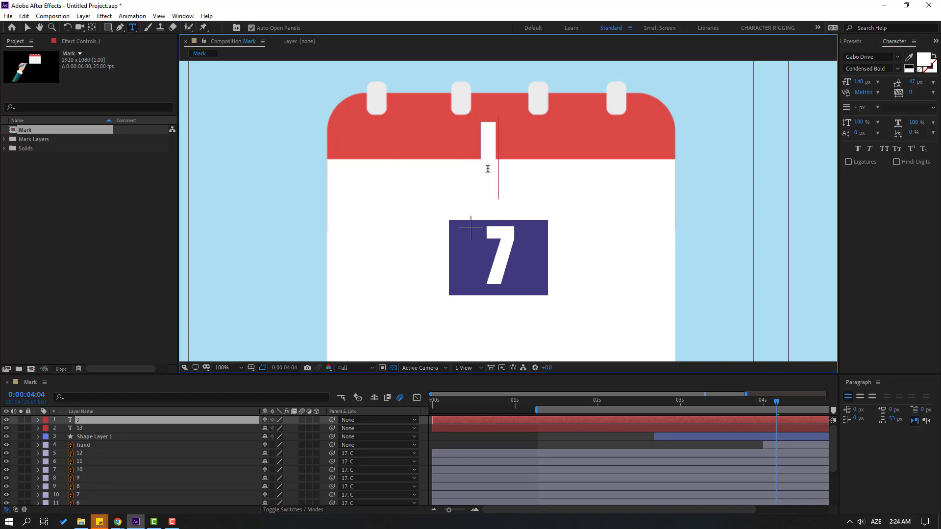
text(UNE)
click(28, 27)
drag(860, 84, 507, 142)
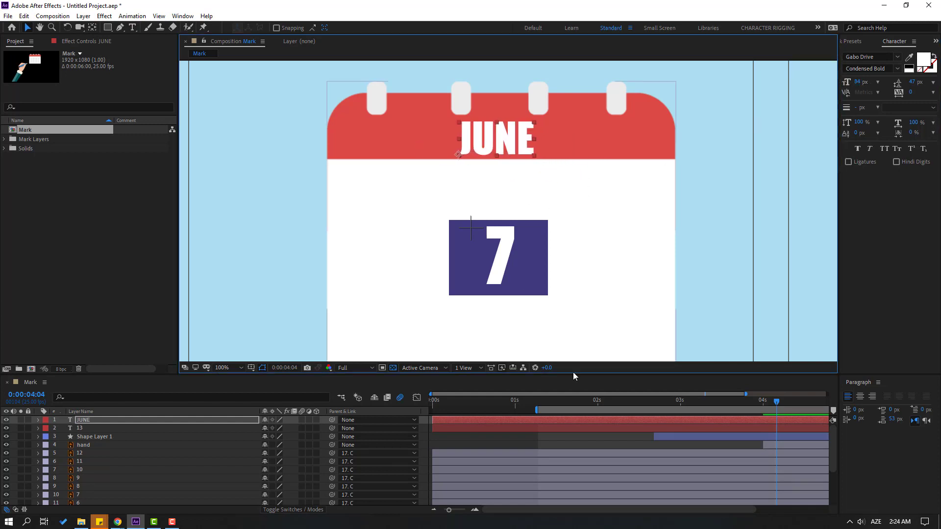
Parent the JUNE text to calendar layer C and the "7" text to the rectangle's shape layer, and scrub through the motion.
click(88, 423)
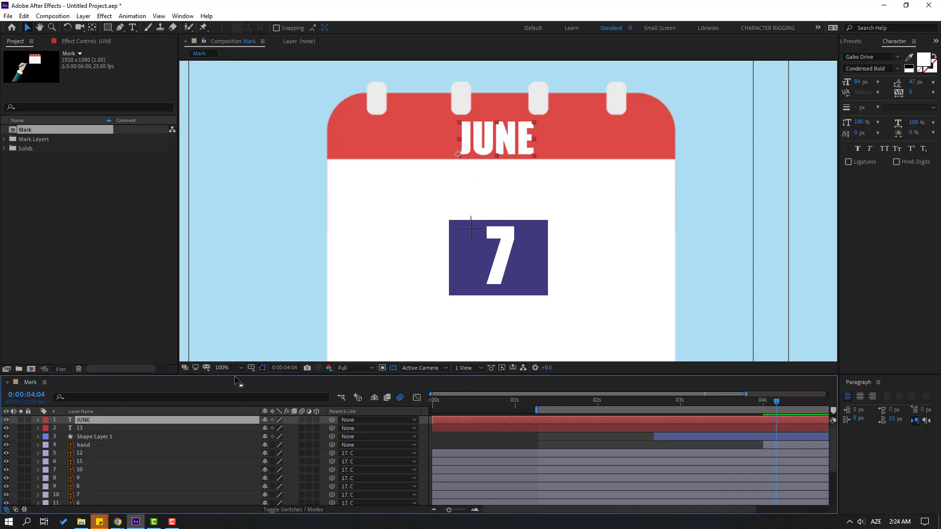
drag(236, 374, 260, 264)
drag(332, 310, 78, 442)
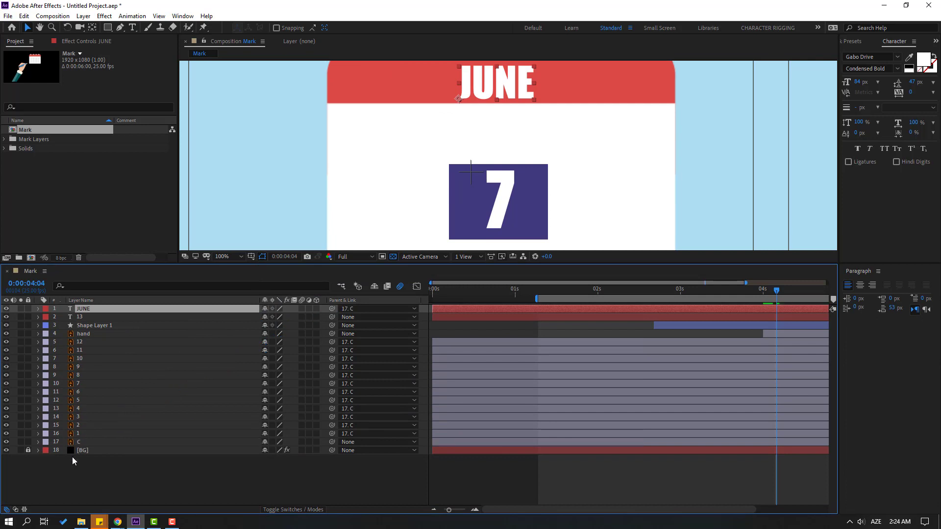
click(88, 317)
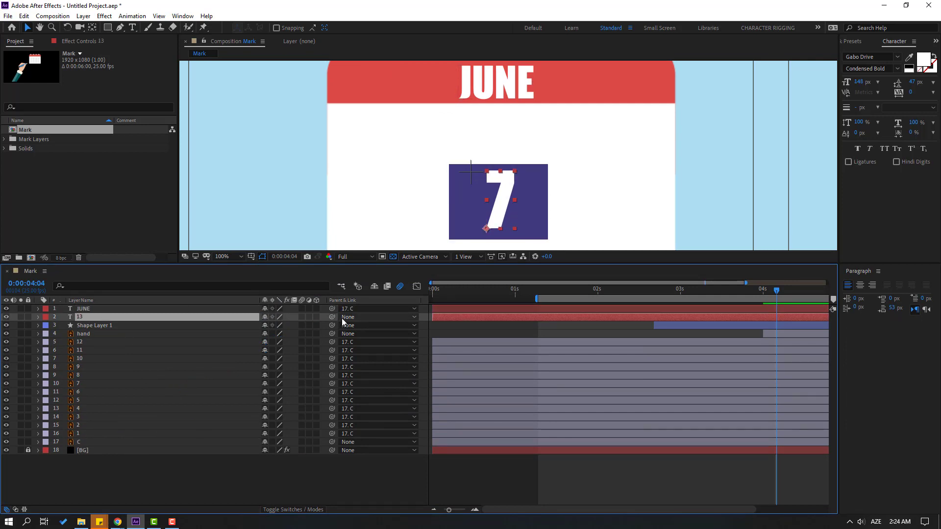
drag(333, 319, 117, 326)
drag(530, 295, 716, 299)
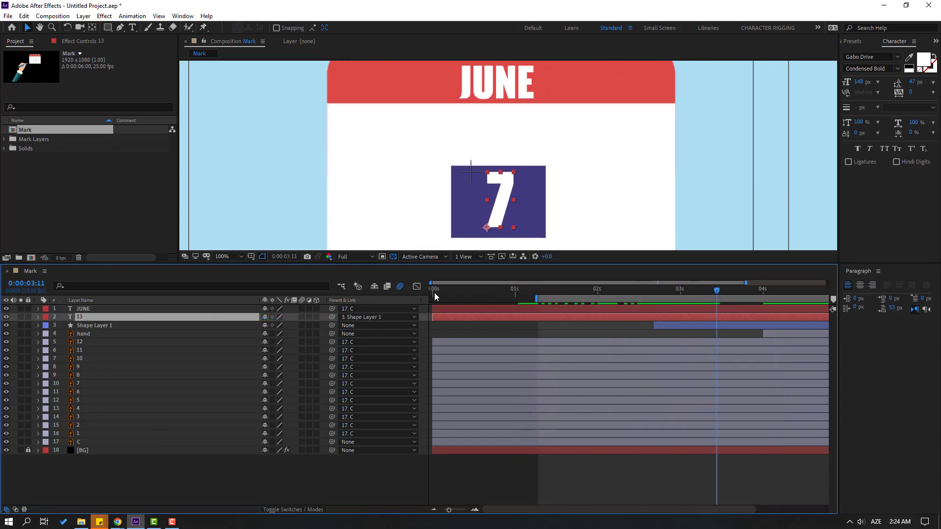
Shift the hand layer to start at about 0:00:02:13 and move it above all other layers.
click(226, 257)
click(236, 274)
drag(471, 266, 461, 324)
click(643, 346)
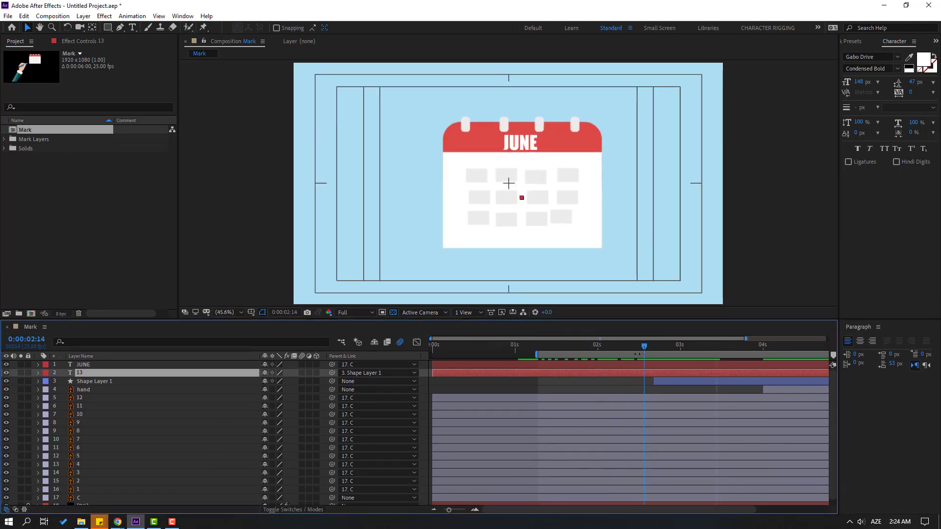
click(95, 390)
drag(774, 394, 650, 395)
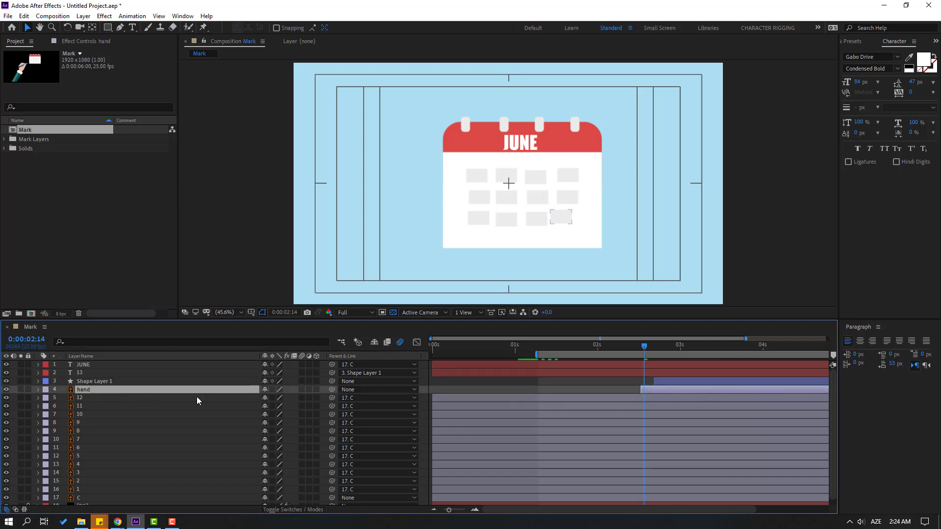
drag(71, 386, 74, 361)
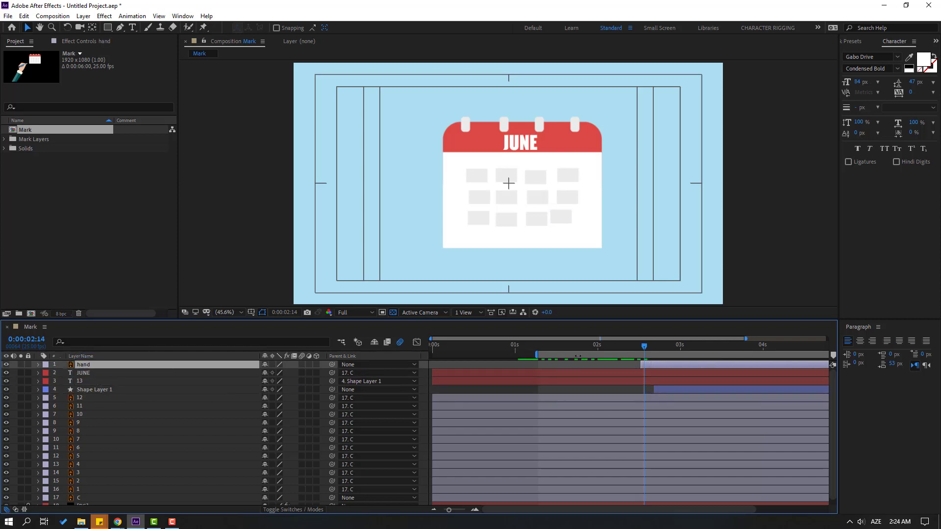
Shift the hand layer earlier to start at about 0:00:01:22, and scrub through the hand's entrance.
key(minus)
drag(570, 349, 707, 353)
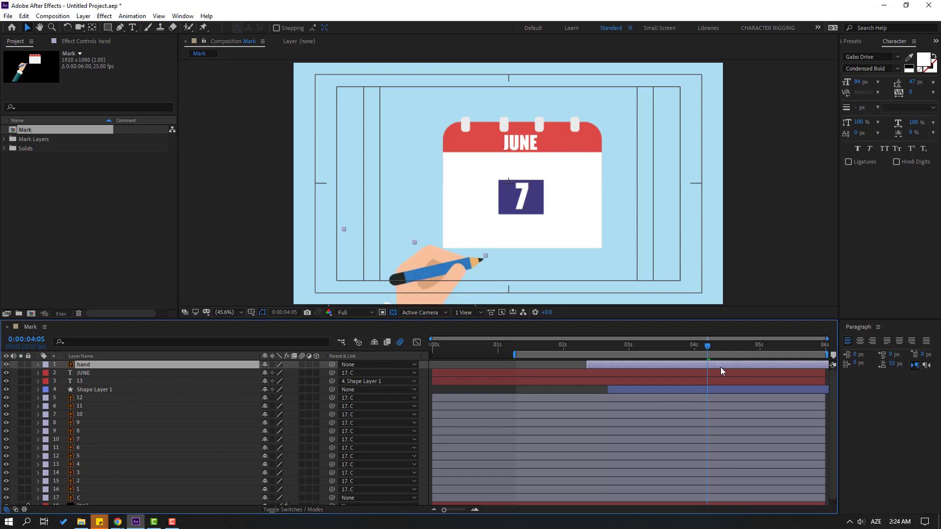
click(608, 346)
drag(624, 349, 655, 364)
drag(566, 345, 740, 347)
Set the Mark composition's duration to 0:00:10:00.
drag(346, 324, 346, 254)
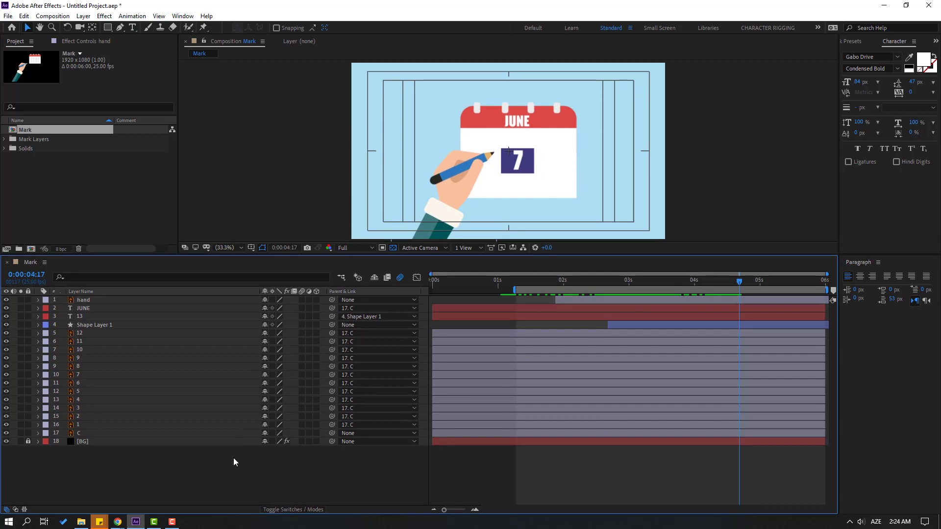
right_click(130, 466)
click(166, 373)
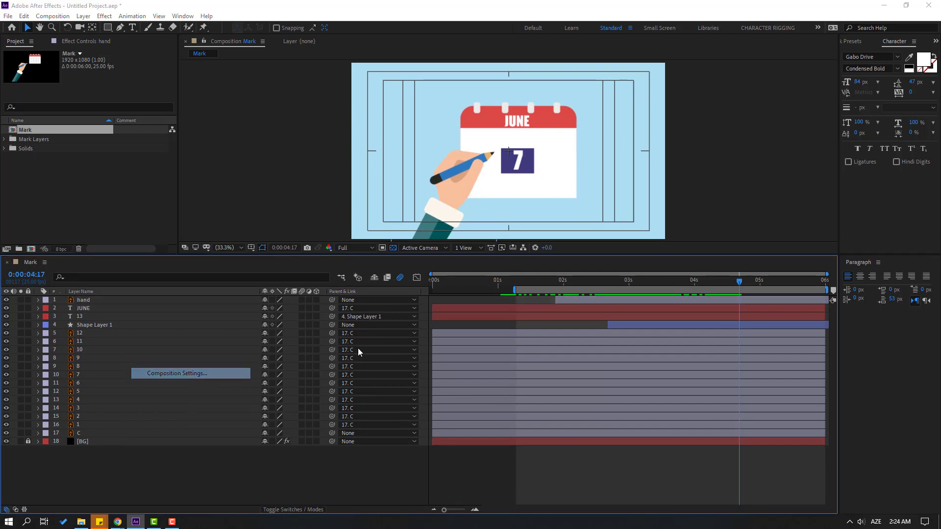
double_click(384, 343)
text(10:00)
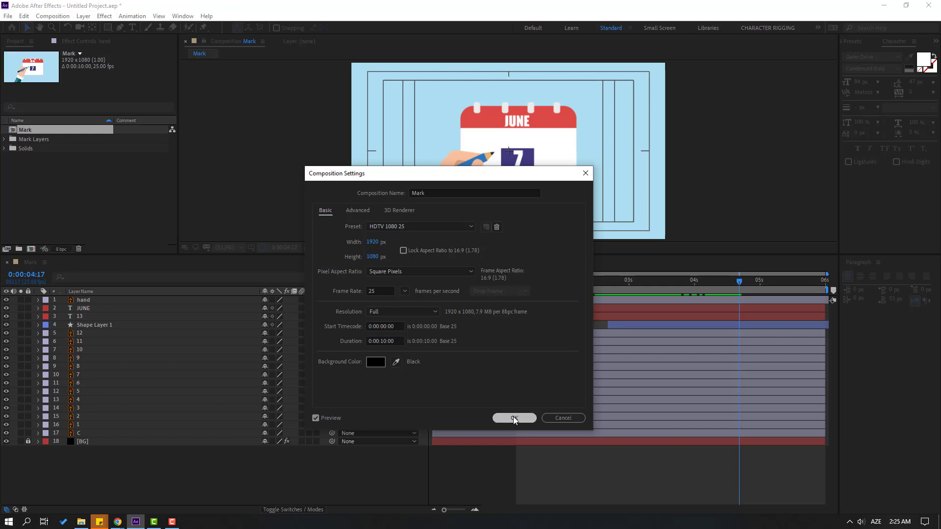
click(513, 417)
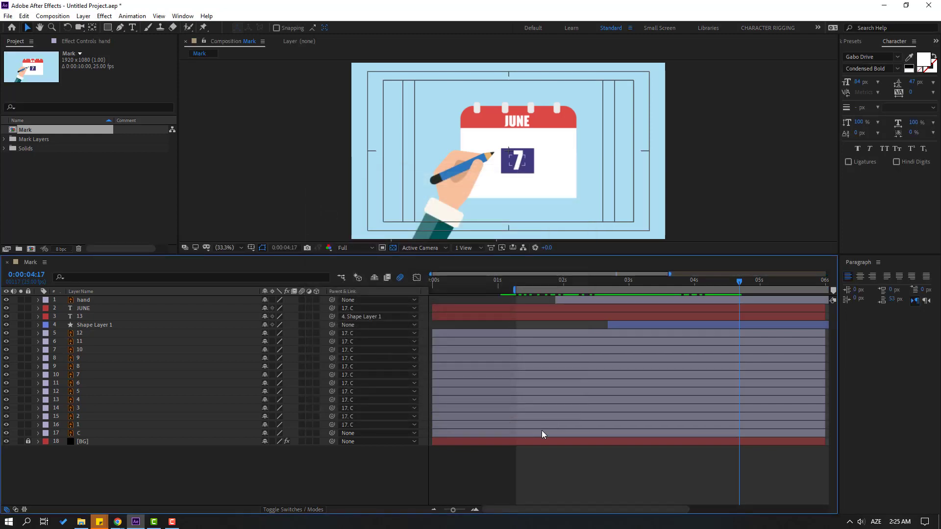
Extend the calendar, rectangle, both text layers and the hand layer to the end of the 10-second composition.
click(76, 435)
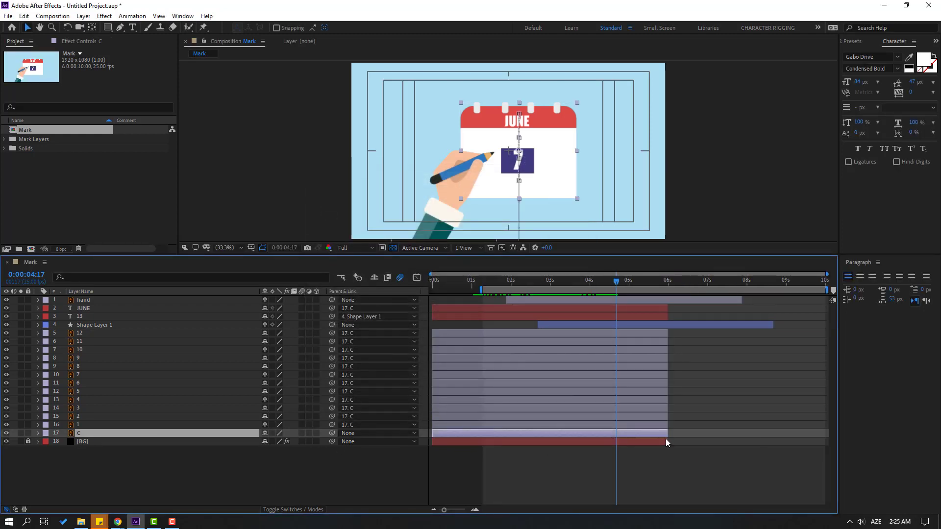
drag(668, 435, 826, 434)
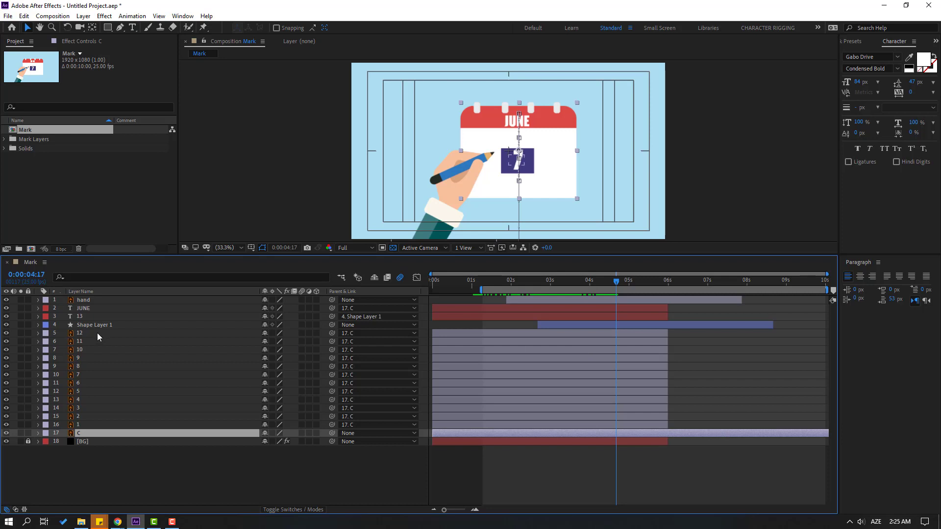
click(545, 327)
drag(775, 324, 827, 325)
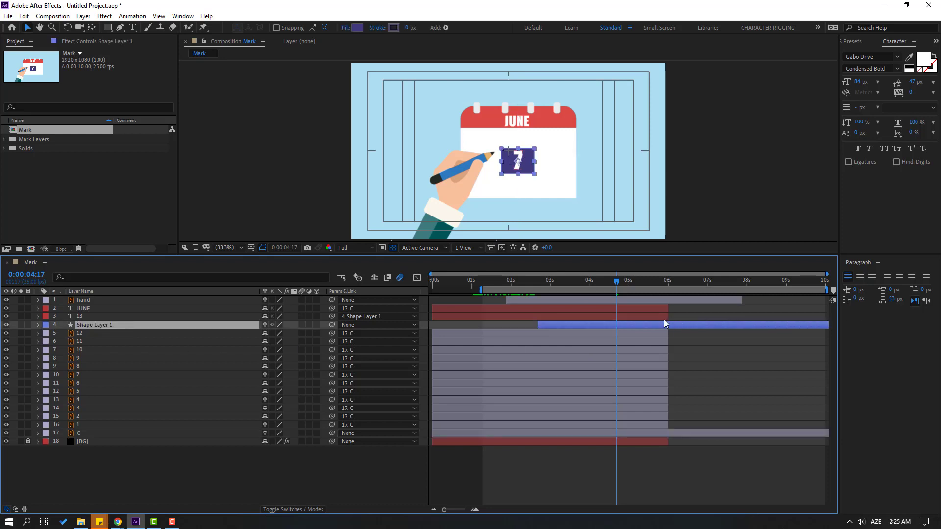
click(665, 317)
shift+click(665, 308)
drag(667, 308, 828, 308)
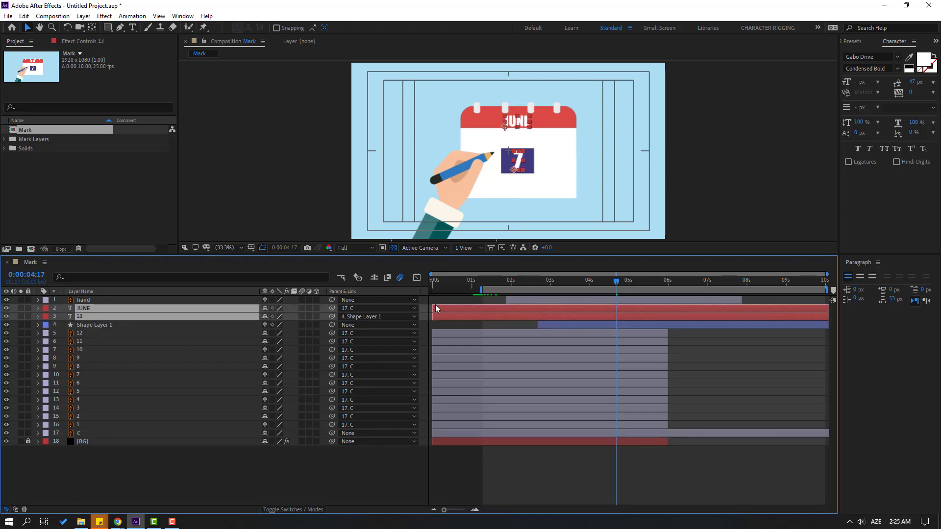
click(593, 300)
drag(742, 300, 828, 300)
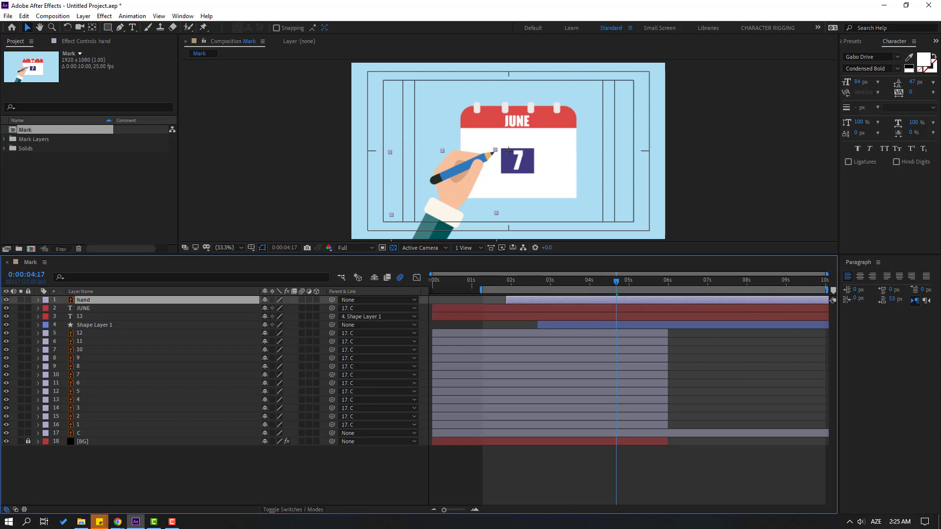
Unlock the background layer, extend it to the end of the composition, and lock it again.
click(671, 280)
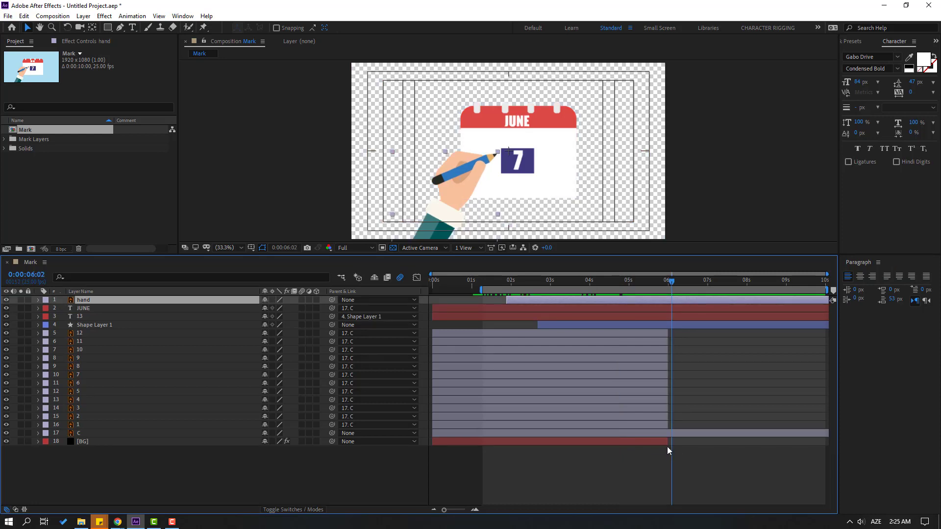
drag(673, 444, 814, 443)
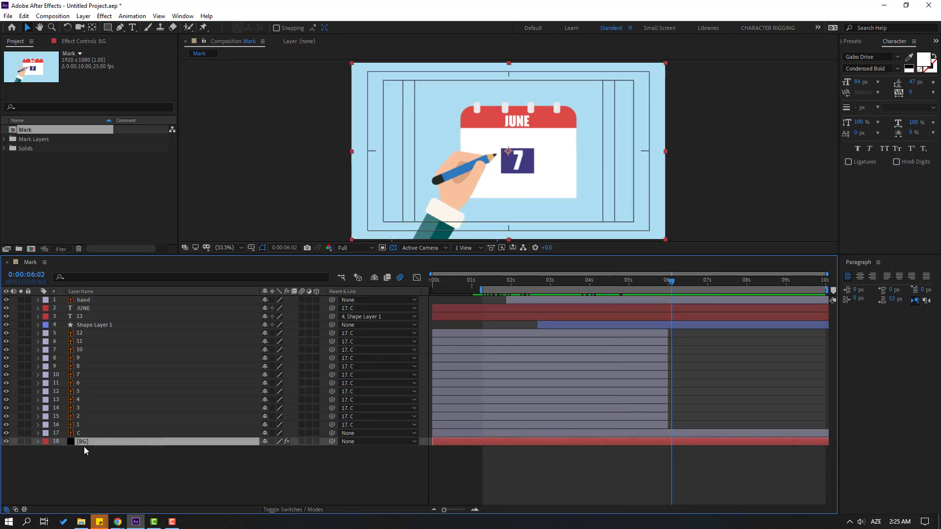
key(ctrl+l)
Keyframe the hand's Position at about 0:00:04:17, and move the hand to about 474.2, 1233.7 at 0:00:05:15 so the pencil reaches the 7.
drag(696, 285, 632, 292)
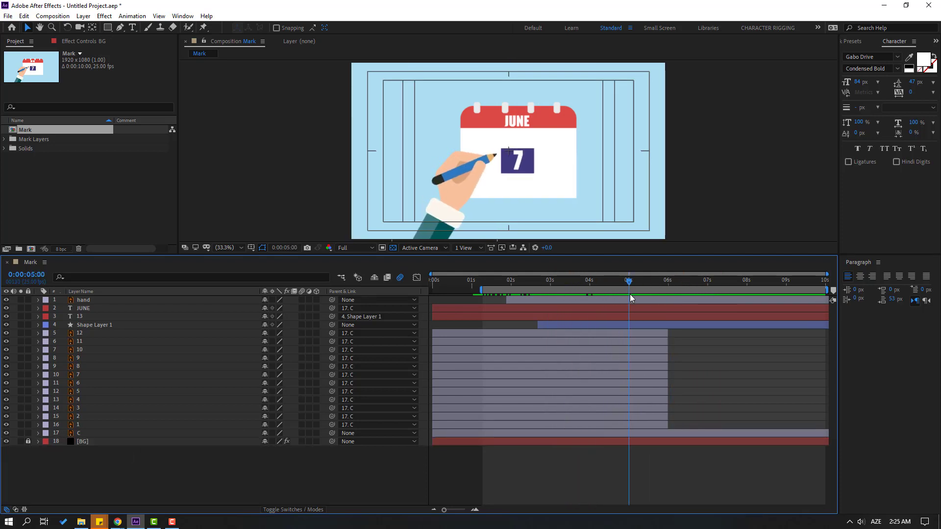
click(85, 301)
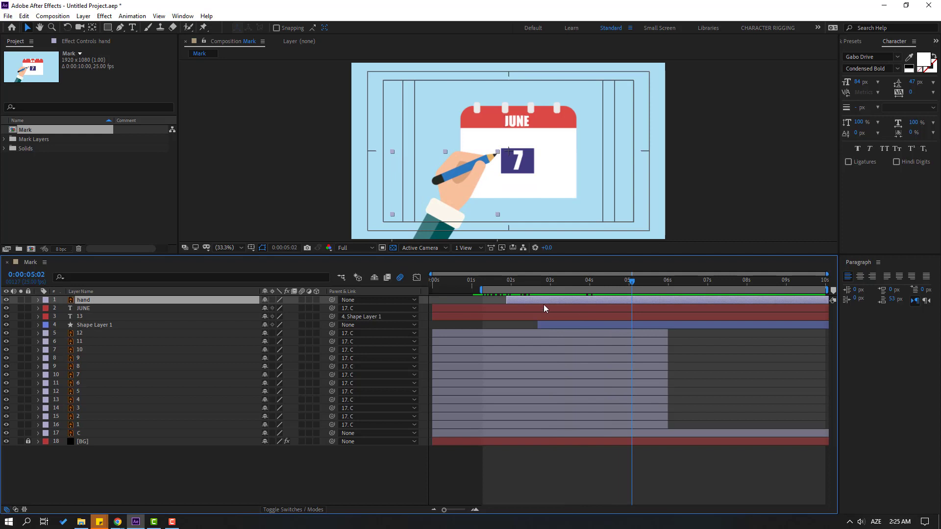
key(u)
mouse_move(625, 291)
mouse_down()
mouse_move(610, 283)
mouse_move(622, 282)
mouse_move(616, 290)
mouse_up()
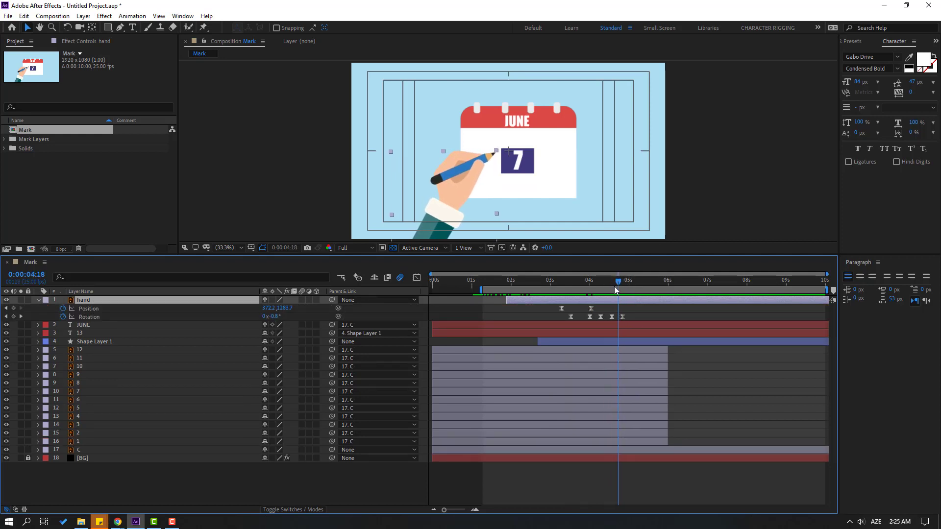
click(13, 308)
drag(504, 254, 482, 339)
drag(635, 365, 653, 364)
drag(445, 243, 471, 231)
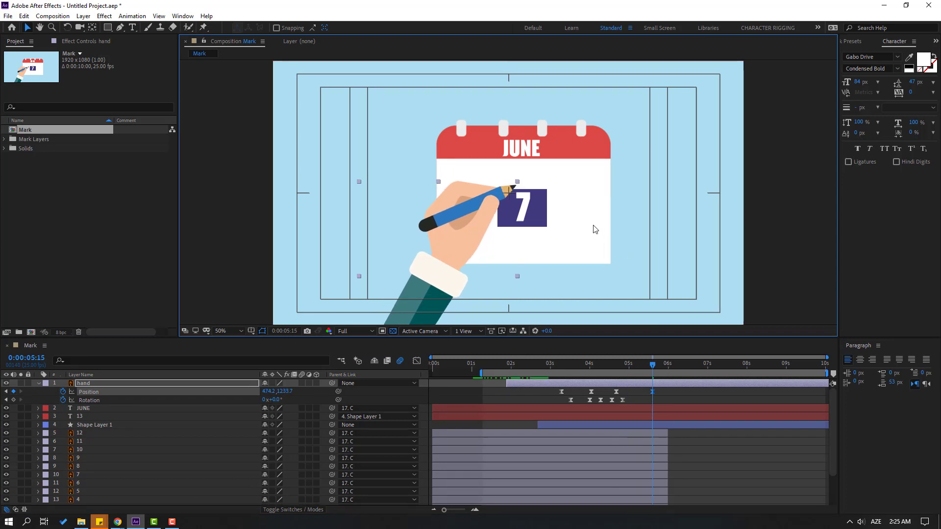
Draw a circle shape over the 7 at 0:00:04:12 with the hand hidden, and move it onto the blank area beside the rectangle.
scroll(549, 264, up, 2)
click(616, 369)
mouse_move(616, 369)
mouse_down()
mouse_move(632, 368)
mouse_move(611, 368)
mouse_up()
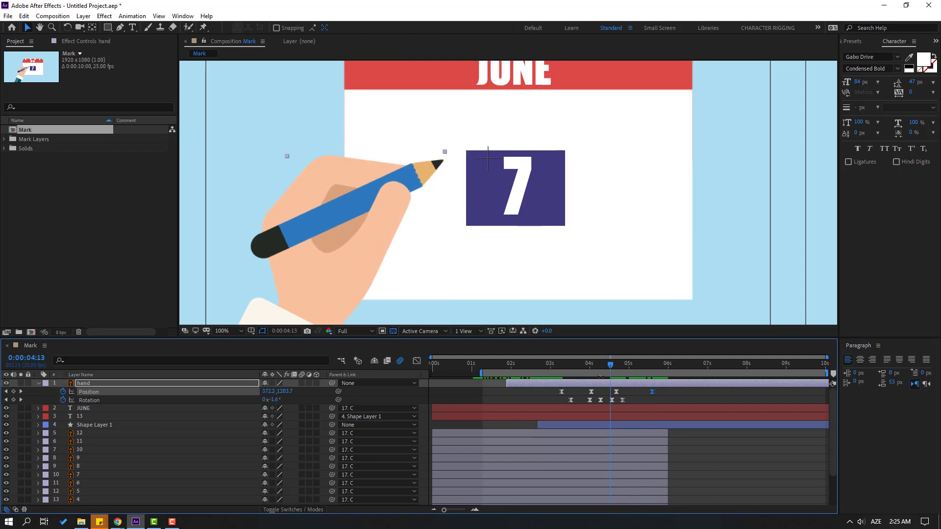
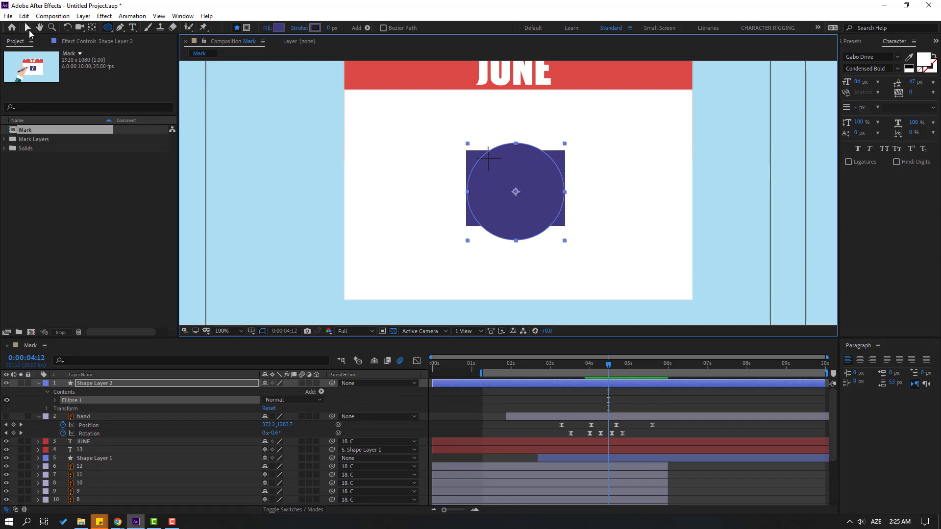
click(28, 27)
drag(518, 167, 414, 167)
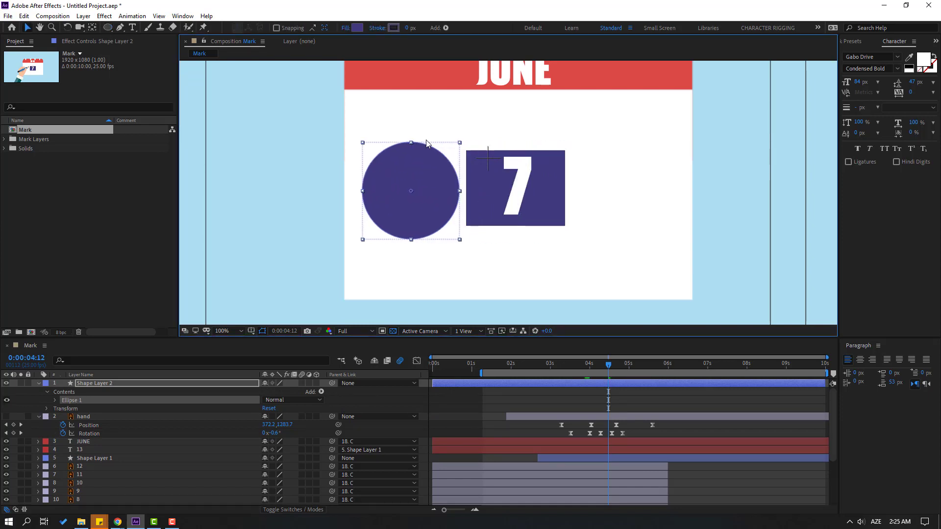
Give the circle a bright red stroke 10 px wide.
click(392, 30)
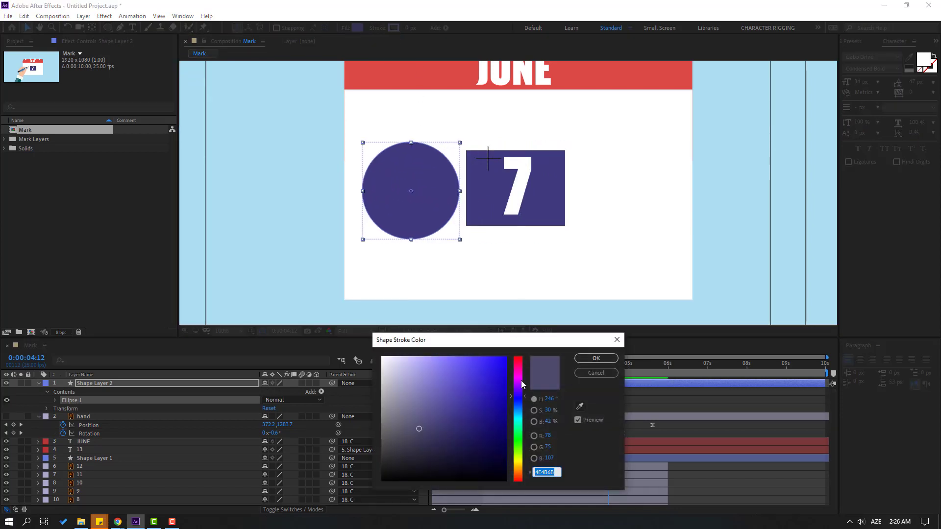
drag(522, 380, 518, 358)
click(480, 365)
click(596, 359)
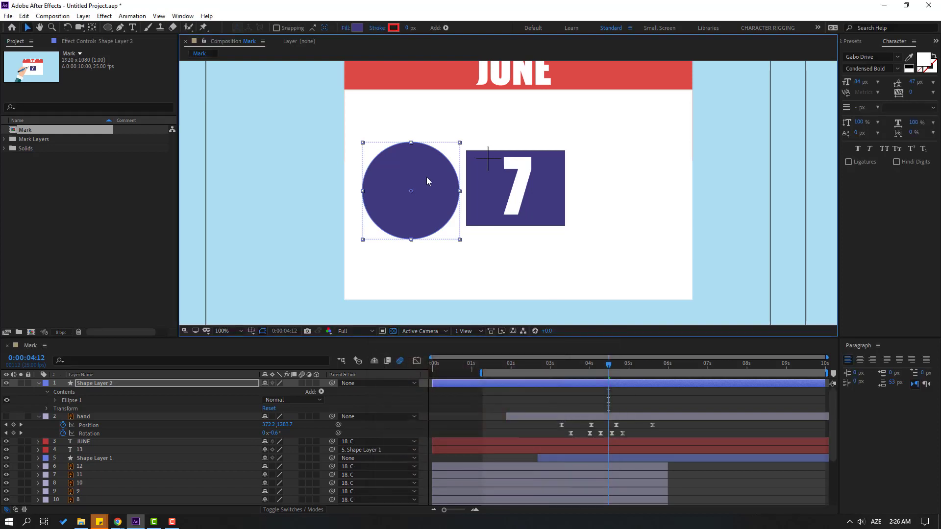
mouse_move(407, 28)
mouse_down()
mouse_move(426, 29)
mouse_move(405, 29)
mouse_up()
Set the circle's fill to None and move the red ring back over the 7.
click(346, 28)
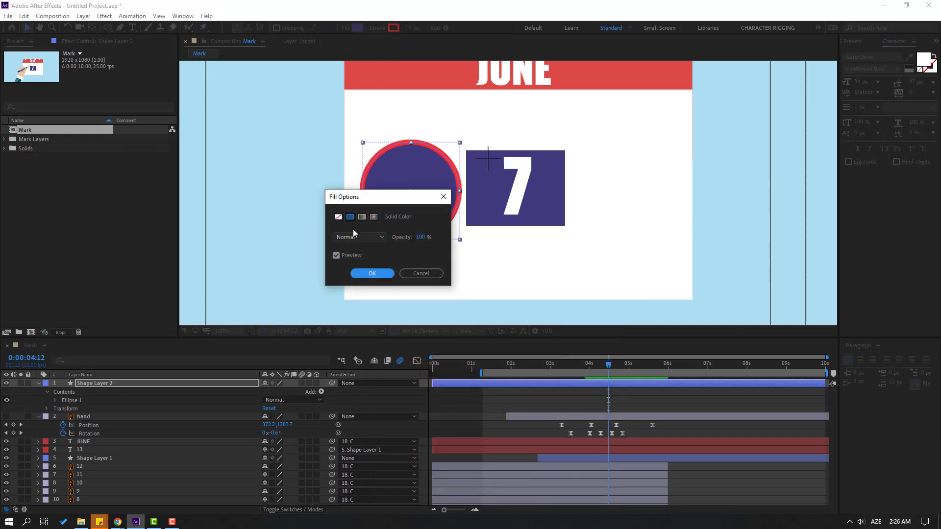
click(338, 217)
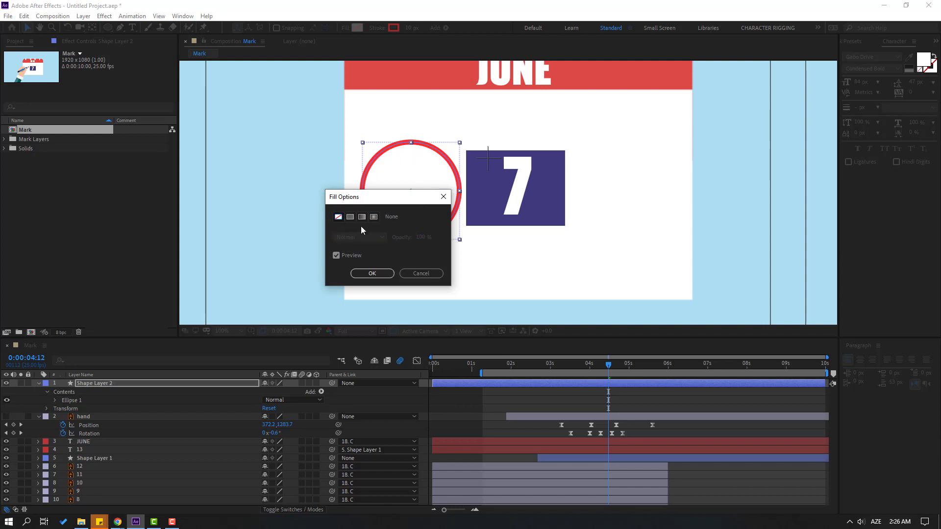
click(365, 272)
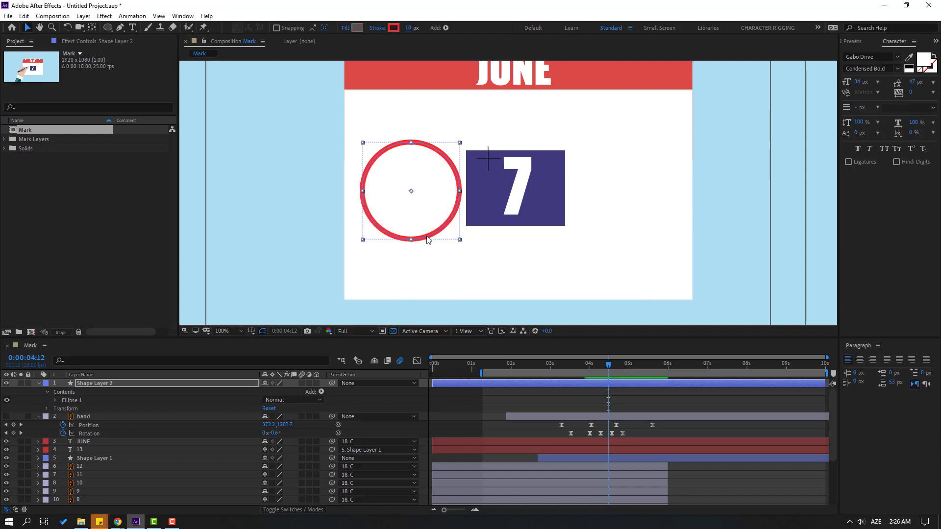
drag(430, 240, 535, 233)
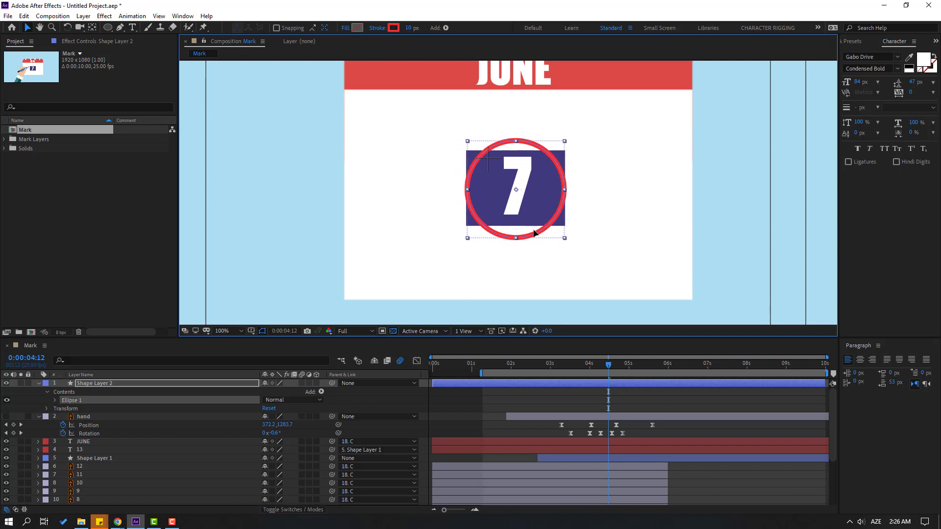
Scale the ring layer to 59% and set its stroke width to 15 px.
click(107, 385)
key(s)
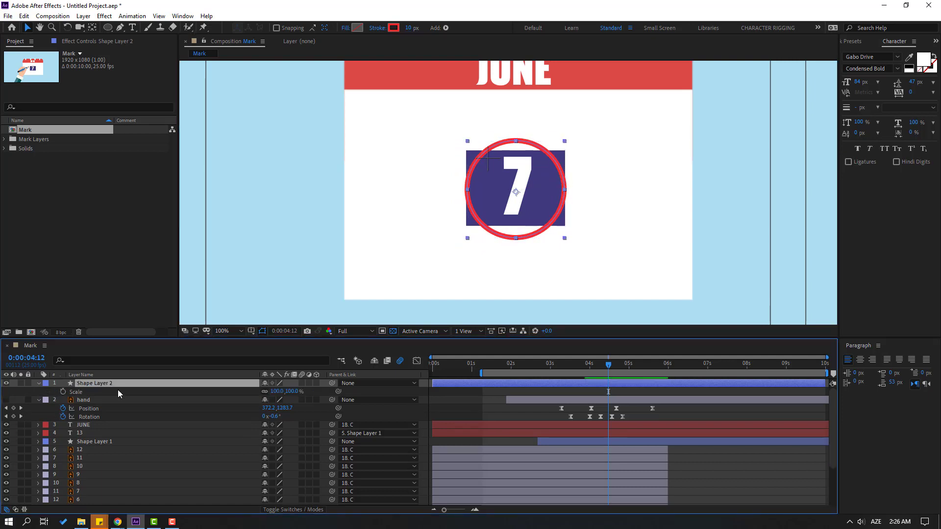
drag(271, 391, 251, 391)
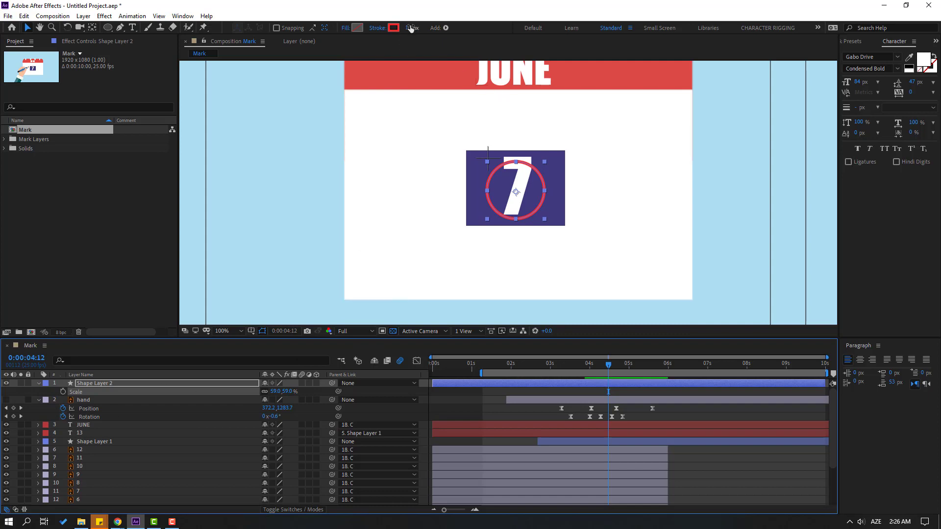
drag(411, 28, 414, 28)
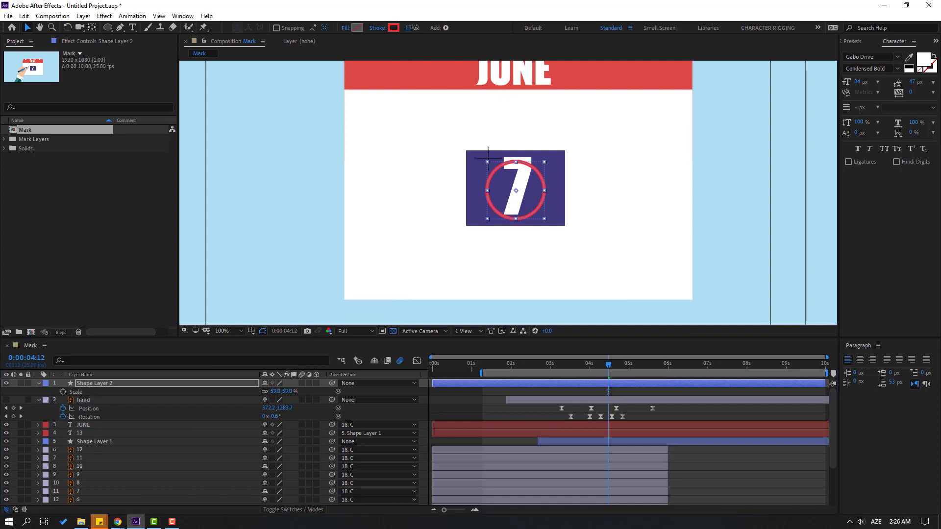
Scale the 7 text layer to 64% and center the digit inside the red ring.
click(84, 433)
scroll(513, 215, up, 2)
key(s)
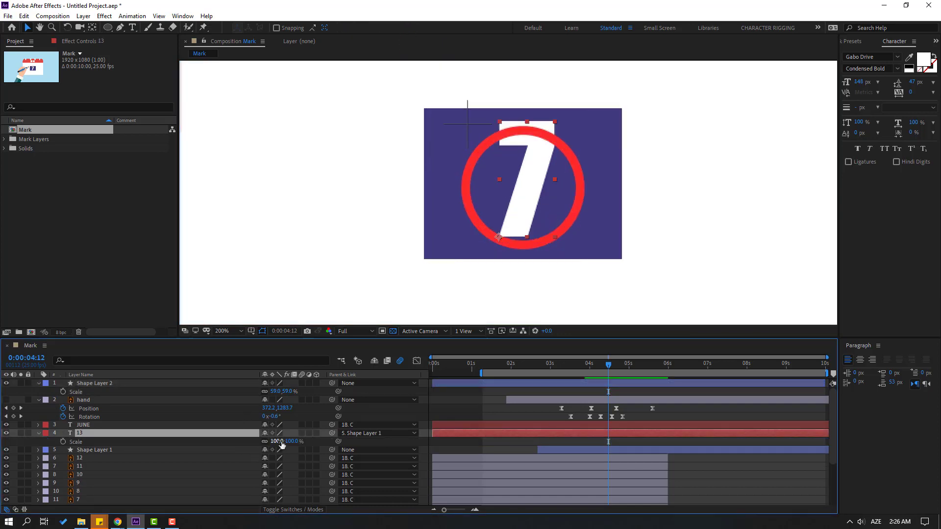
drag(281, 443, 264, 443)
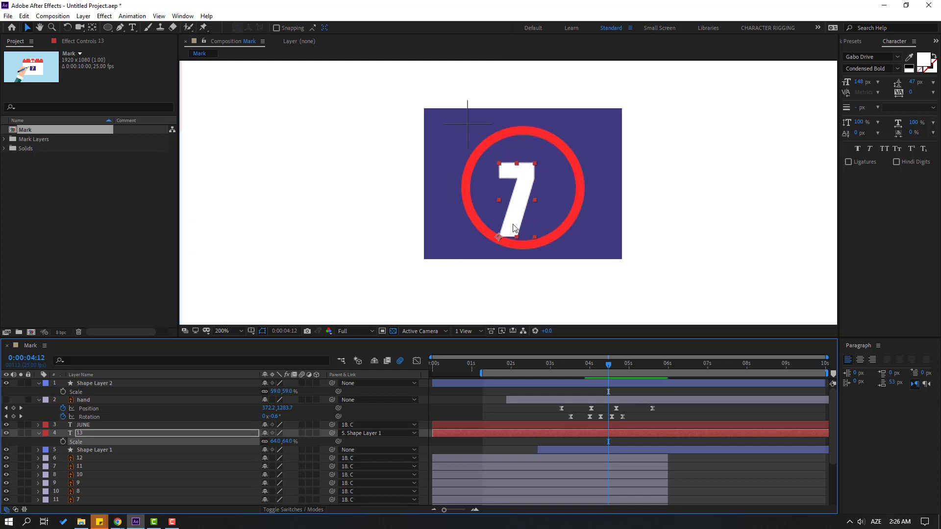
drag(514, 227, 522, 217)
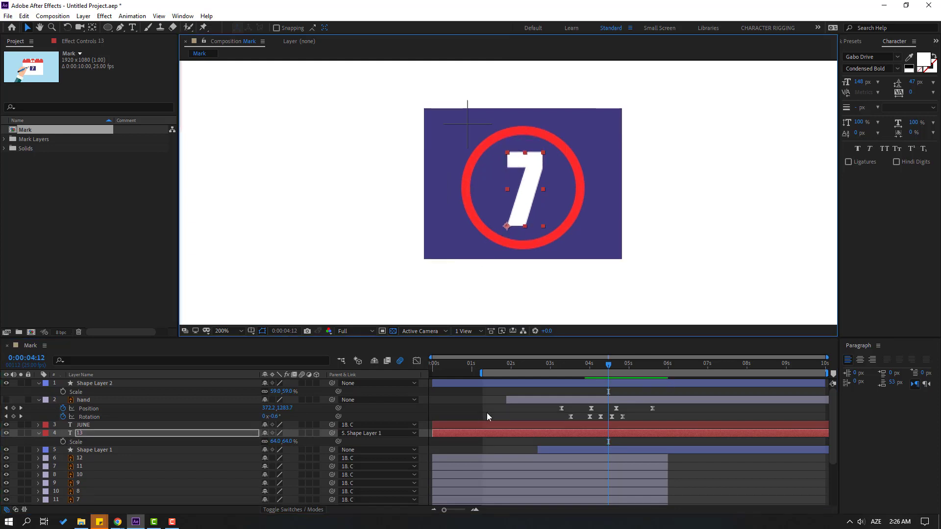
Rename the ring's shape layer as red and shift it to start at about 0:00:03:24.
click(453, 383)
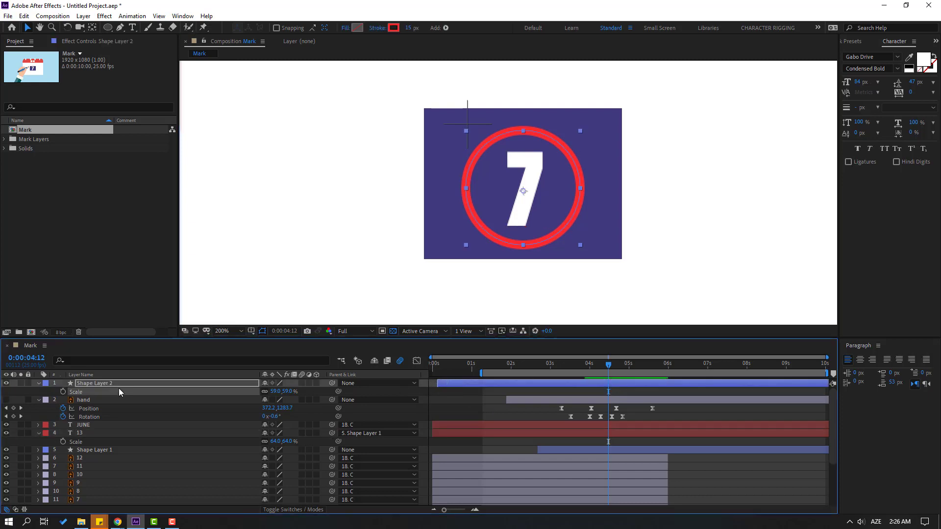
key(Return)
text(red)
key(Return)
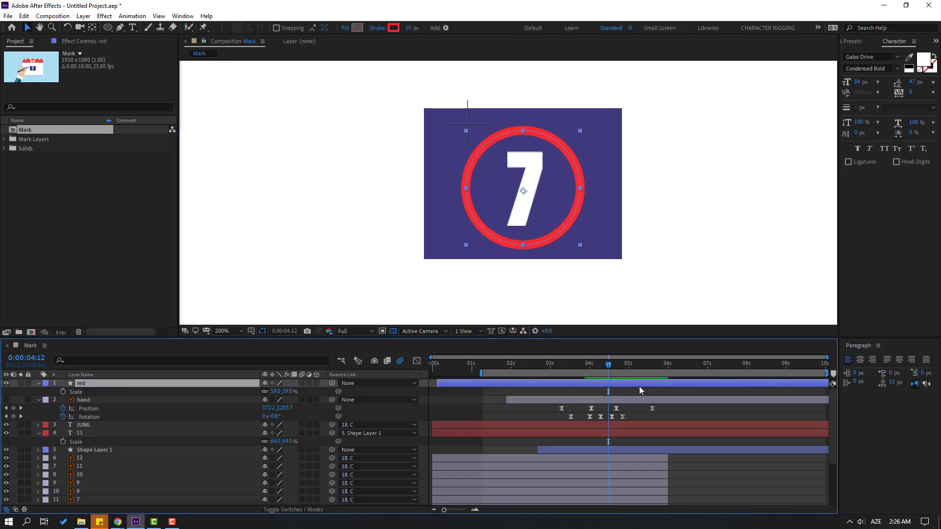
drag(453, 384, 592, 383)
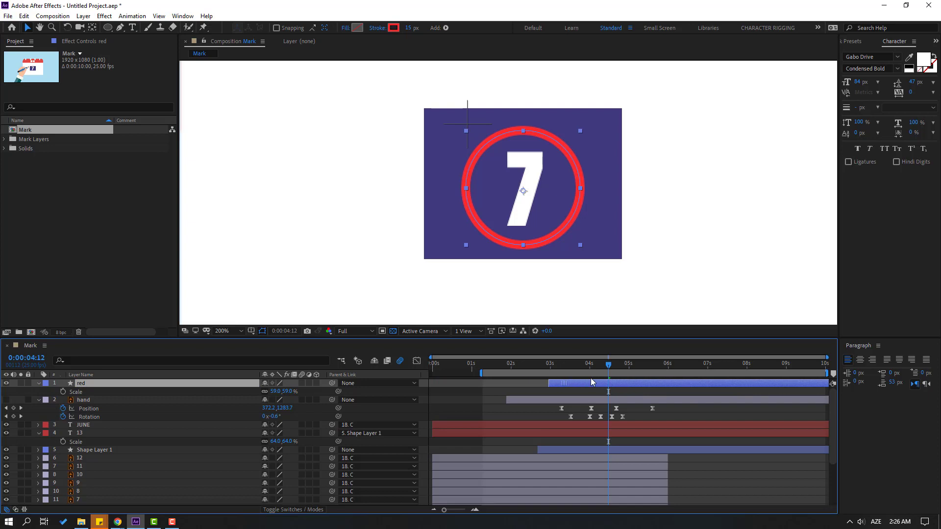
Add Trim Paths to the red layer and set its End value to 0%.
click(447, 28)
click(480, 192)
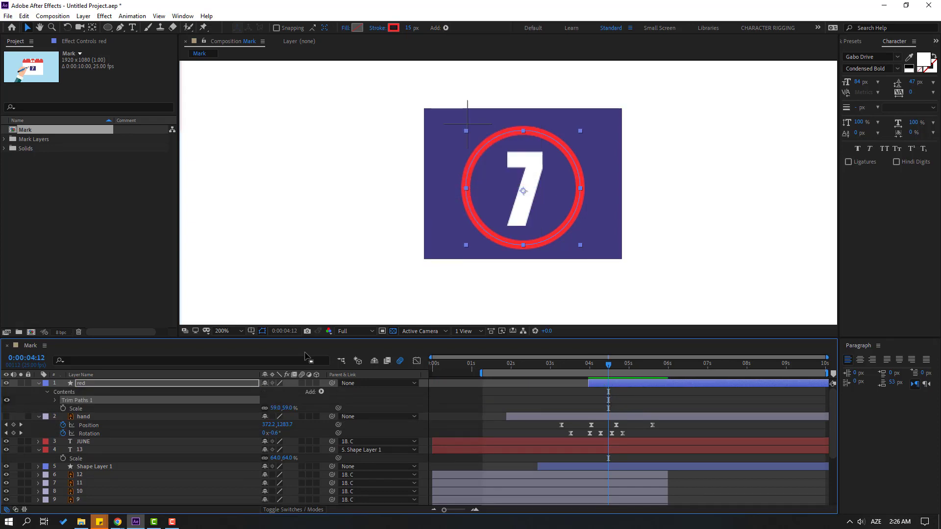
click(55, 400)
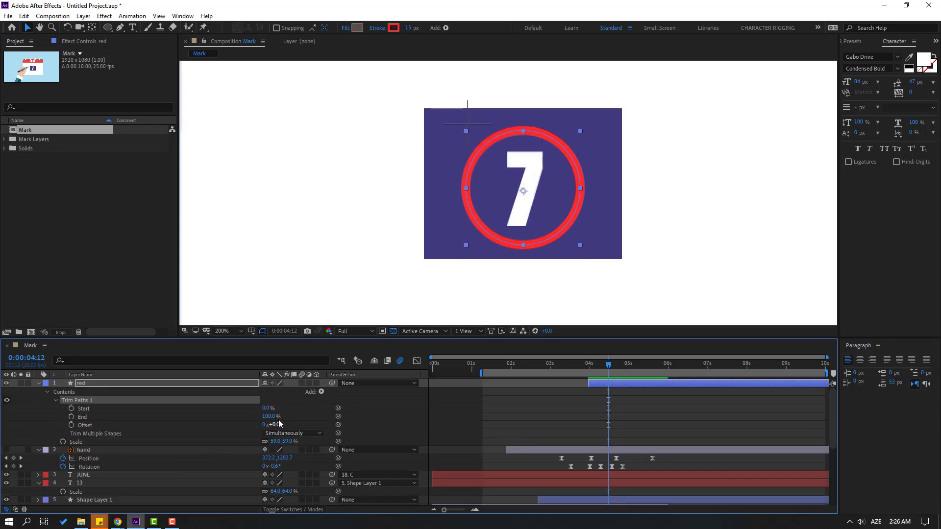
drag(274, 419, 216, 426)
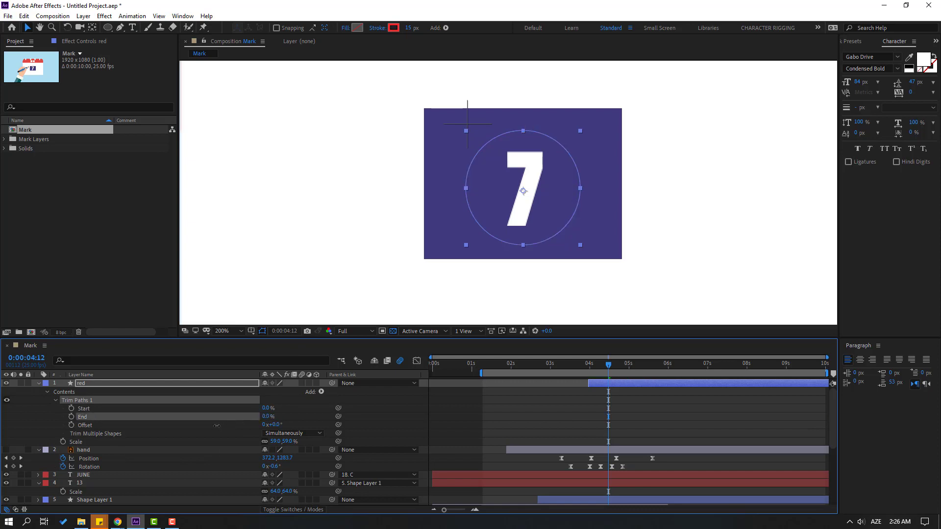
Keyframe the Trim Paths End at 0% at 0:00:03:24 and at 100% at 0:00:05:14.
drag(605, 370, 597, 370)
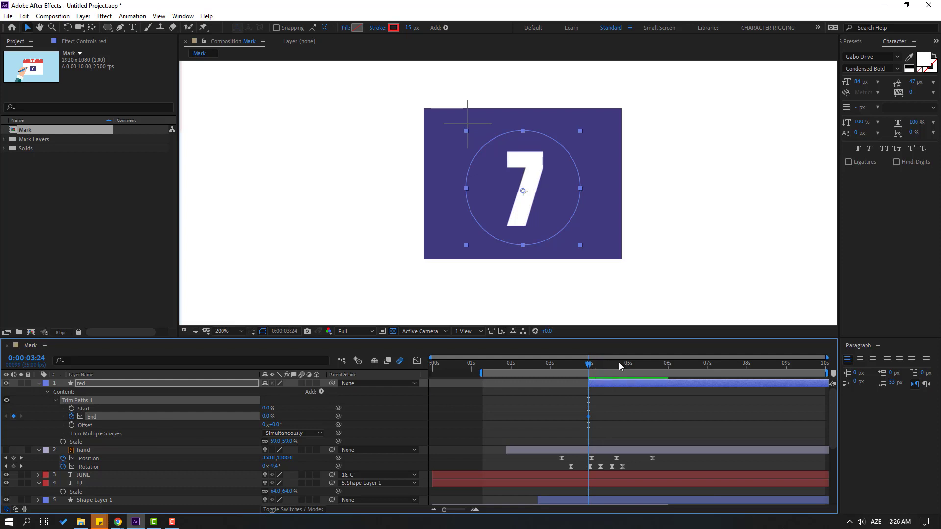
drag(620, 366, 652, 370)
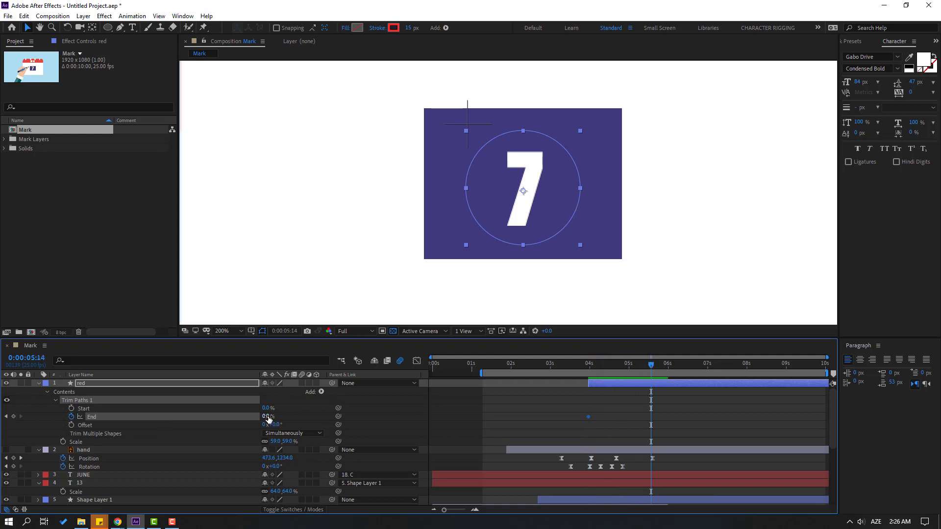
drag(268, 419, 356, 412)
Apply Easy Ease to both Trim Paths End keyframes and preview the ring being drawn.
drag(610, 429, 587, 422)
right_click(589, 417)
mouse_move(637, 410)
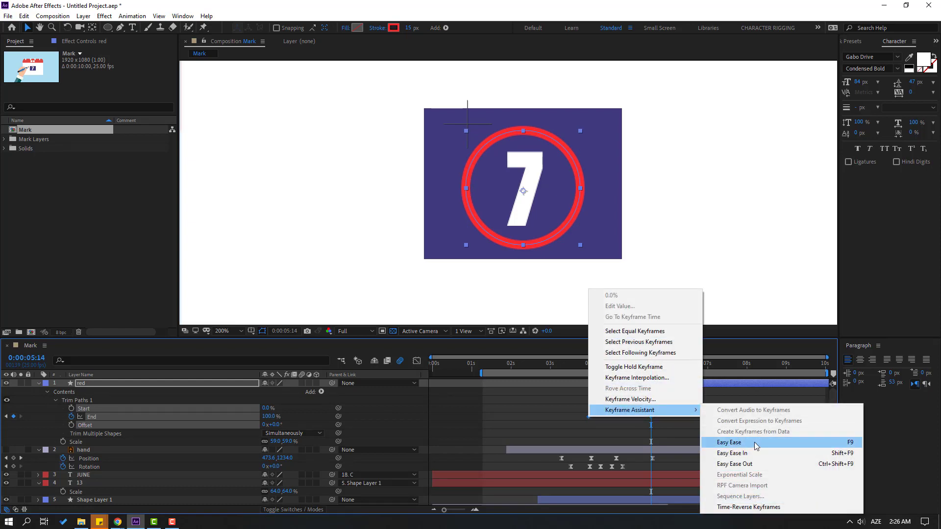
click(730, 443)
key(space)
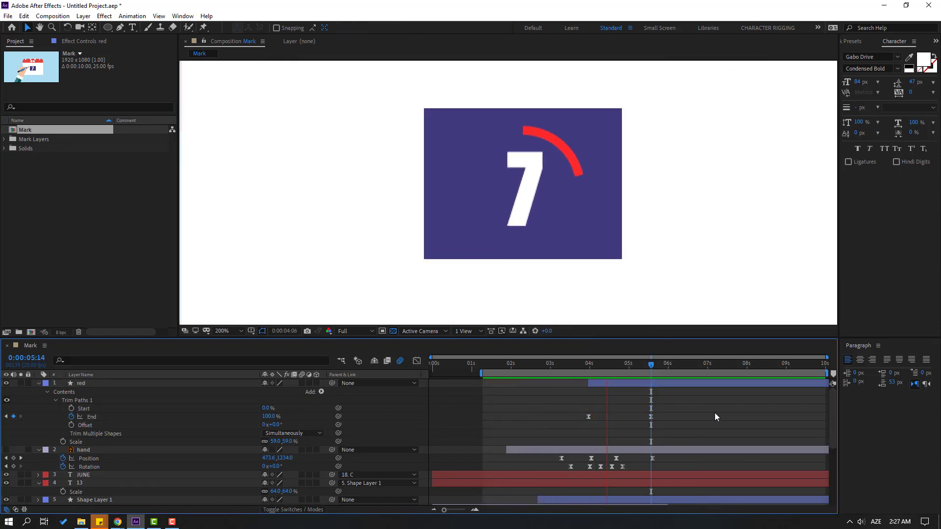
click(589, 366)
drag(588, 367, 618, 366)
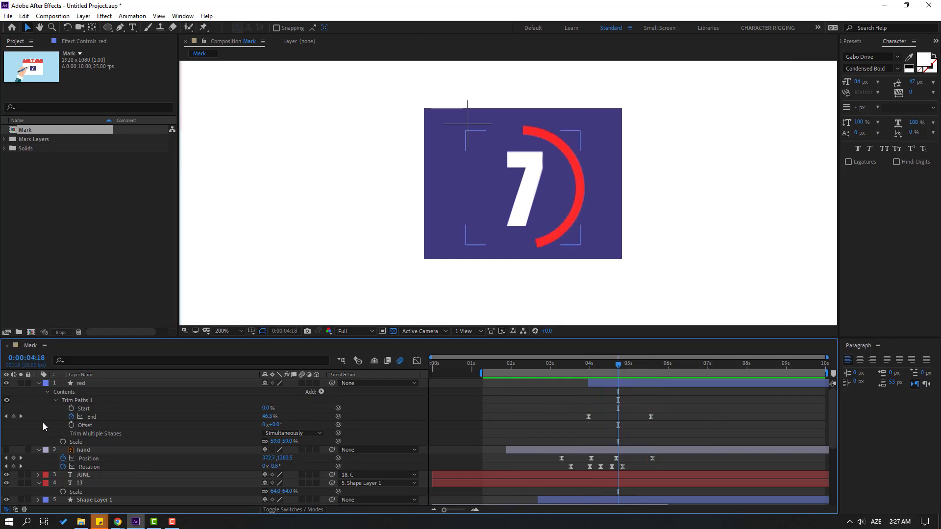
Set the line cap of the red ring's stroke to Round Cap and collapse the layer.
click(55, 402)
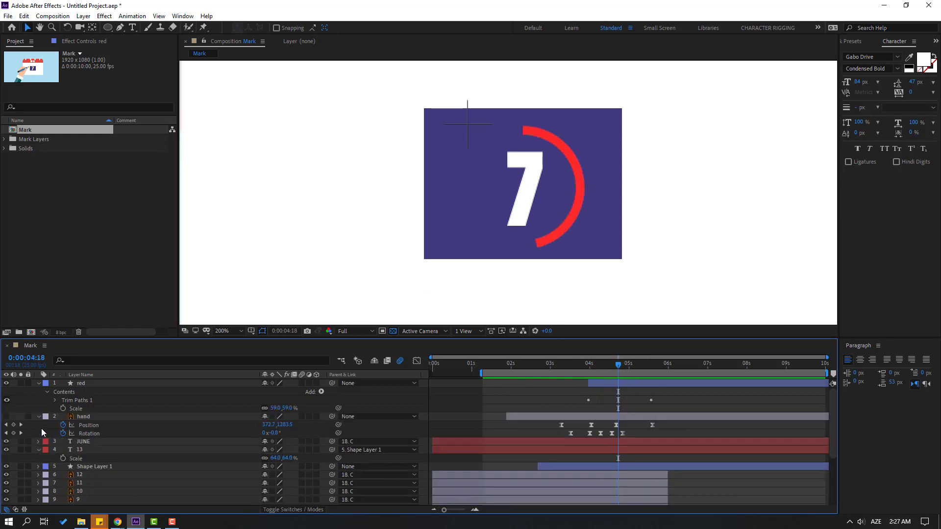
click(47, 393)
click(54, 401)
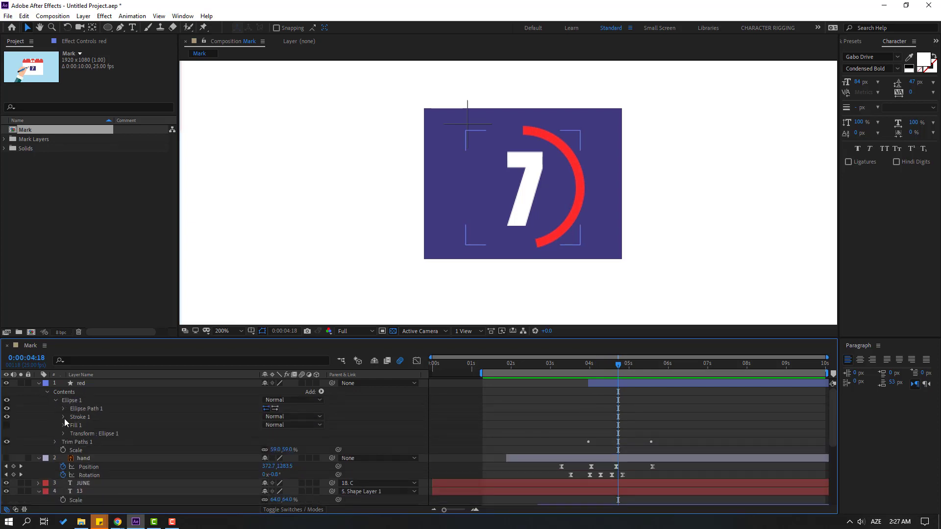
click(63, 417)
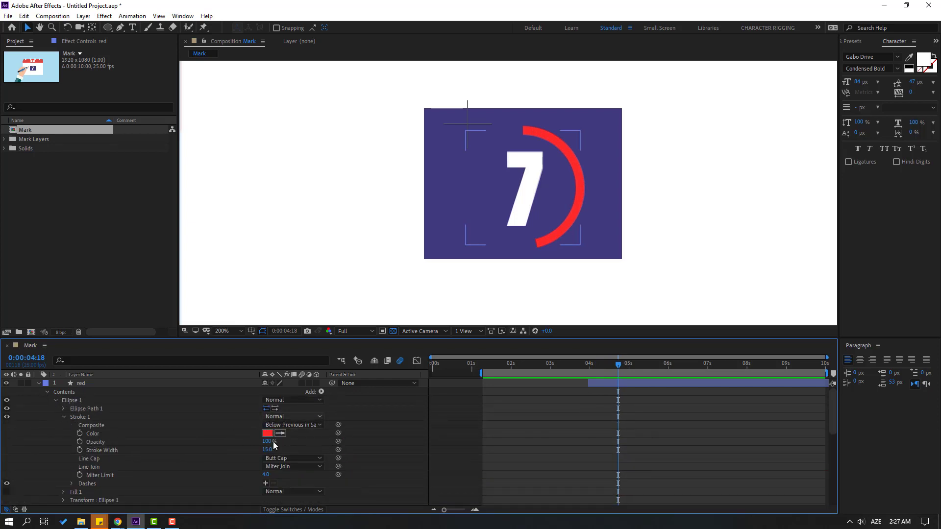
click(284, 458)
click(289, 480)
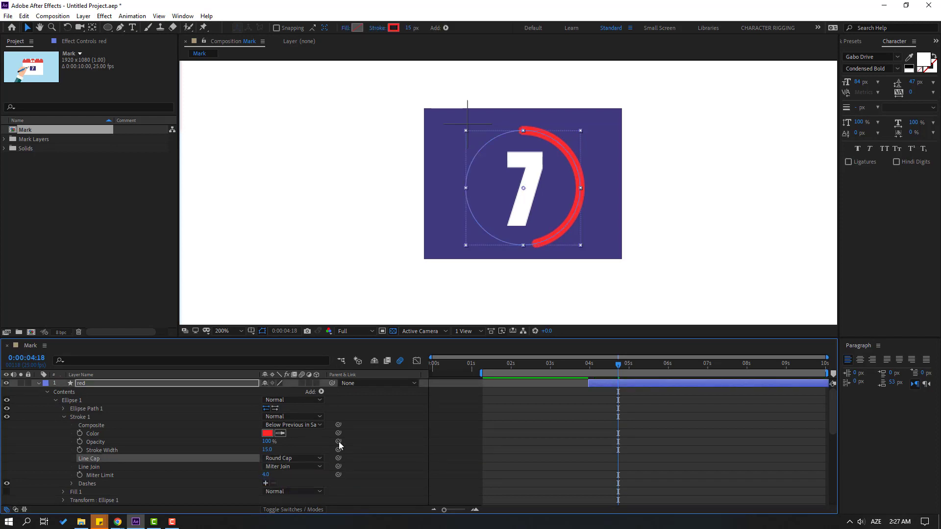
click(39, 383)
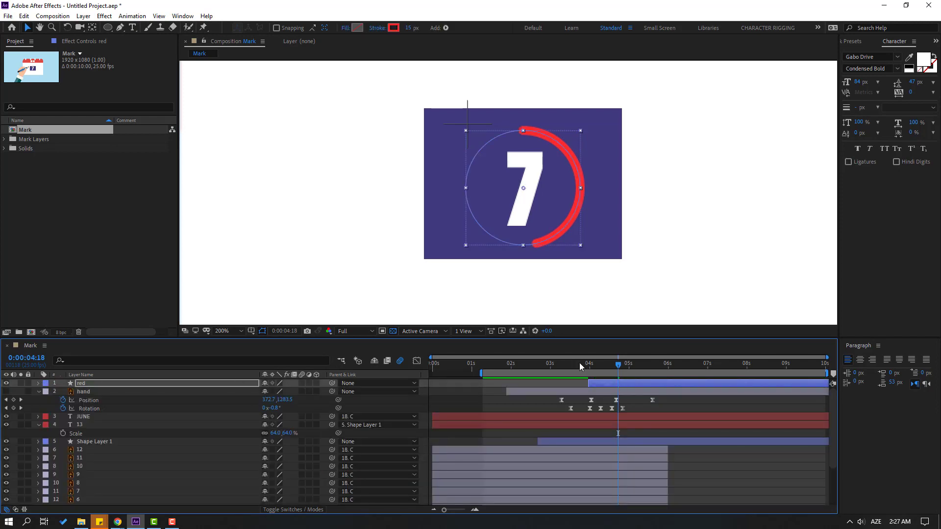
Make the hand layer visible again, bring it to the front of the layer stack and preview it.
mouse_move(580, 367)
mouse_down()
mouse_move(647, 367)
mouse_move(618, 373)
mouse_up()
click(79, 401)
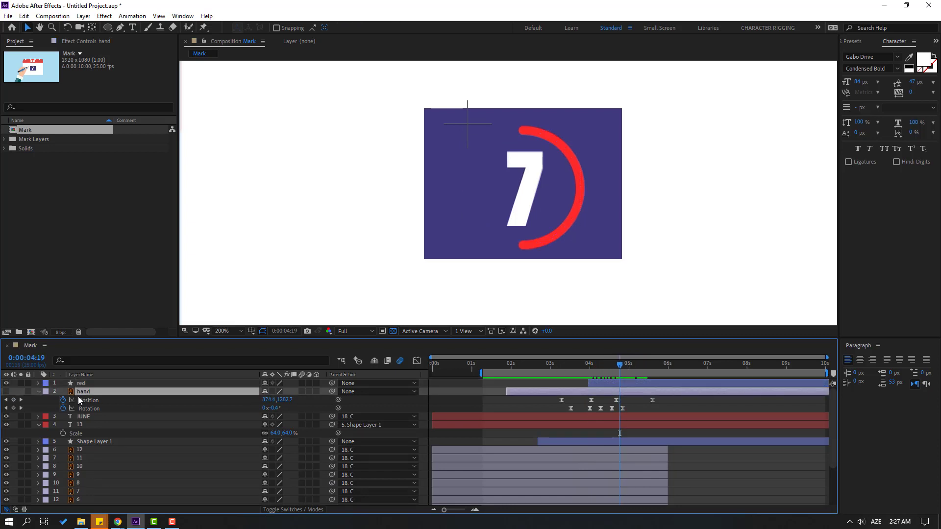
click(6, 392)
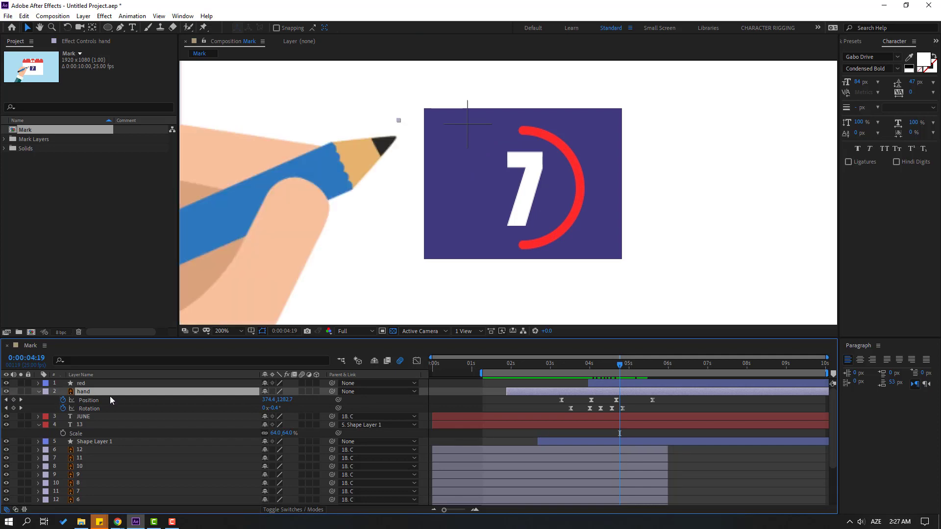
key(ctrl+shift+bracketright)
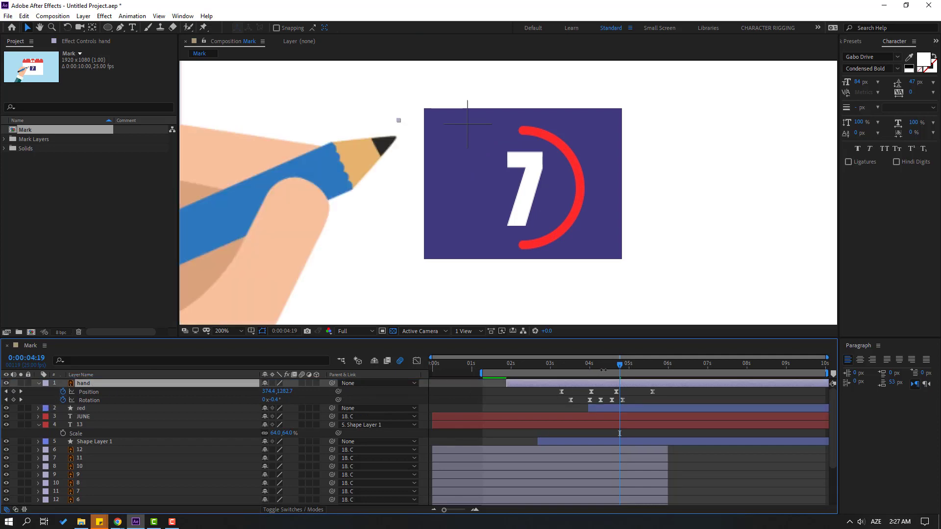
click(543, 372)
key(space)
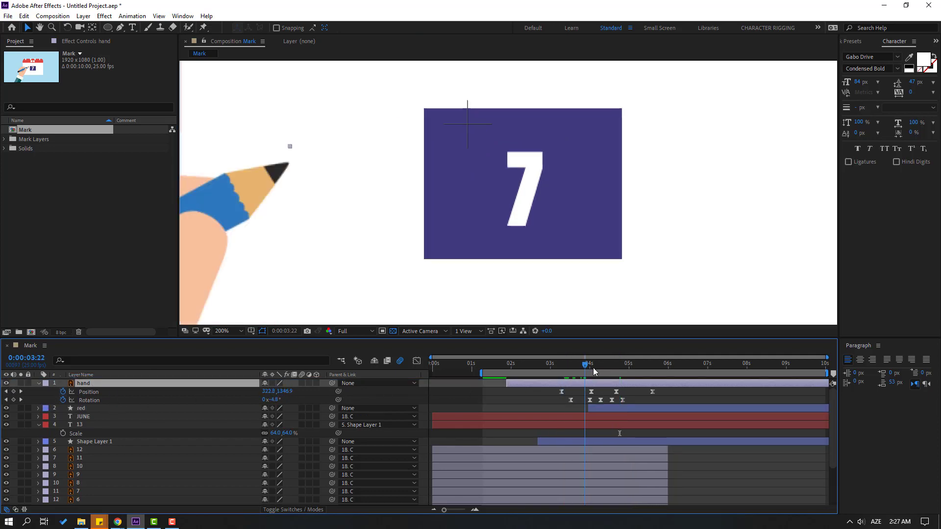
key(space)
key(space)
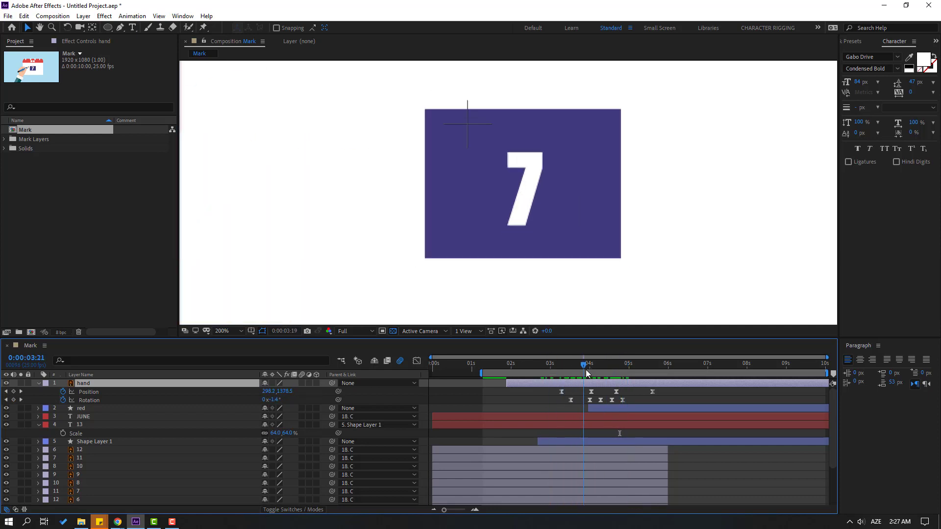
Delay the red ring layer so that it starts at about 0:00:05:14, when the hand arrives at the 7.
scroll(614, 301, down, 2)
click(624, 368)
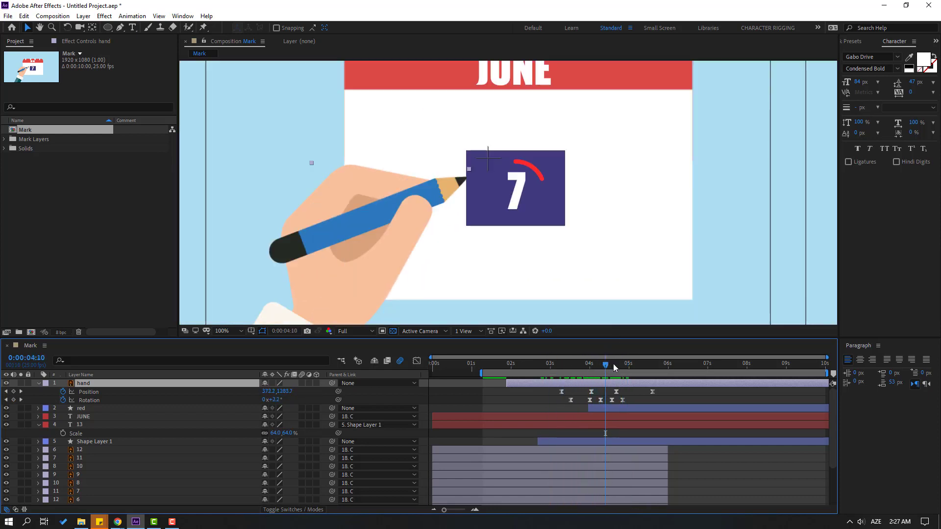
drag(599, 413, 626, 413)
drag(605, 364, 643, 409)
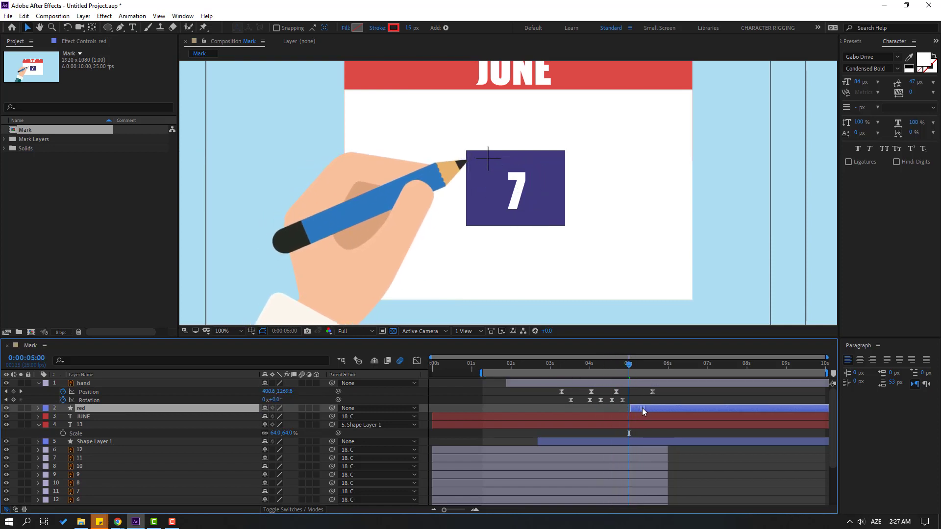
drag(631, 368, 652, 410)
drag(639, 366, 680, 417)
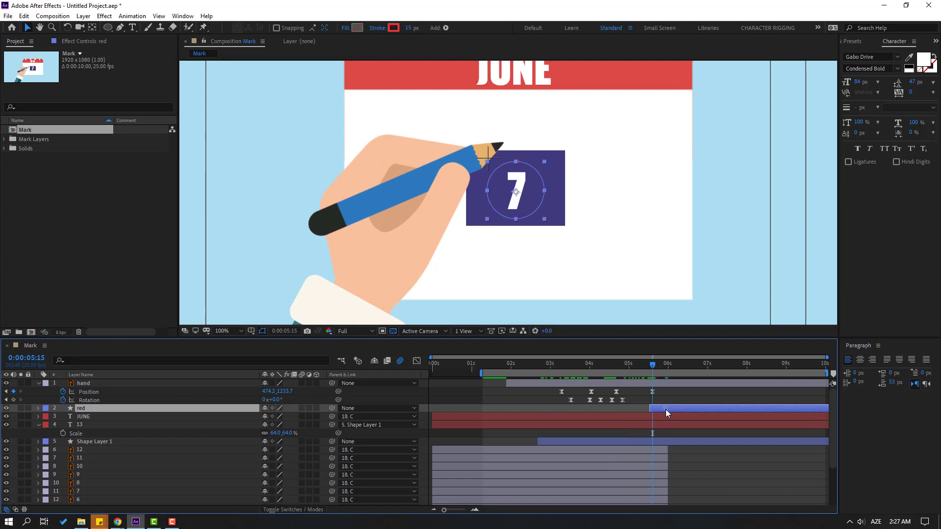
Keyframe the hand's Position at 501.7, 1271.2 at 0:00:05:15, placing the pencil tip on the ring's starting dot.
key(period)
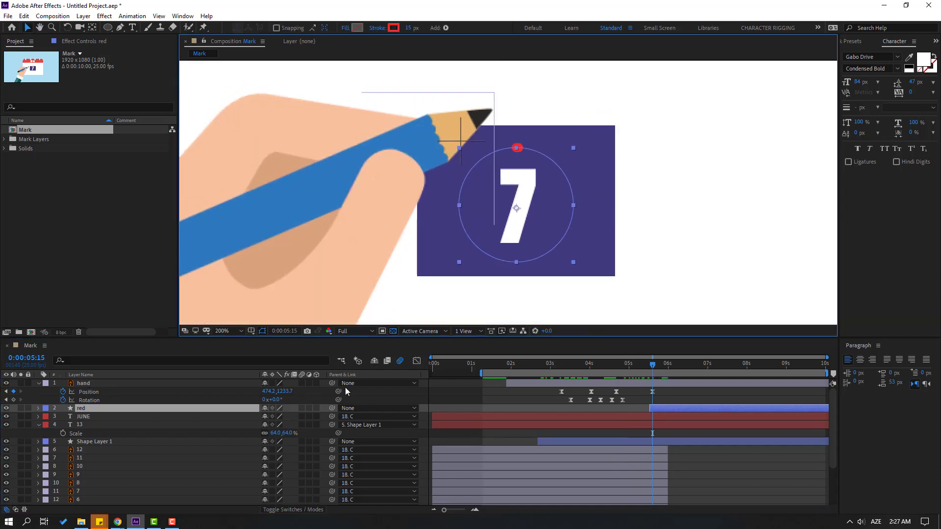
click(653, 392)
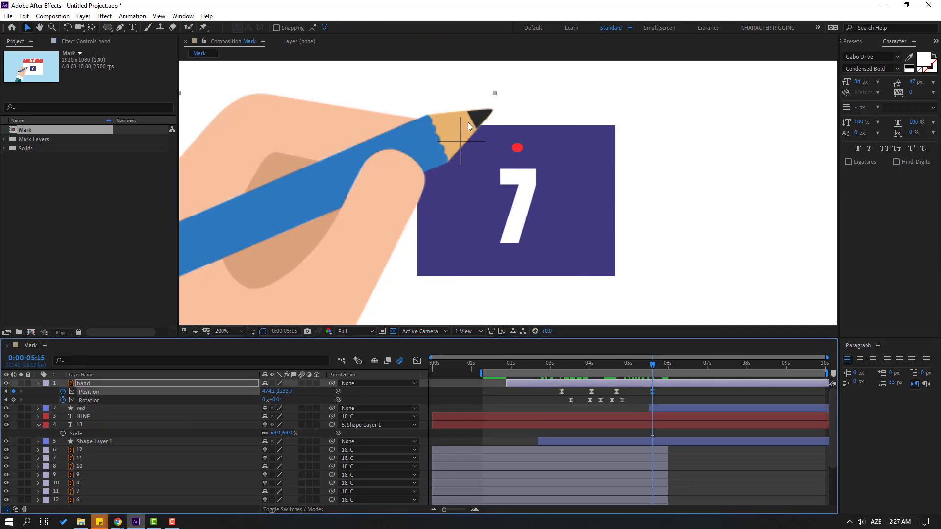
drag(469, 127, 495, 163)
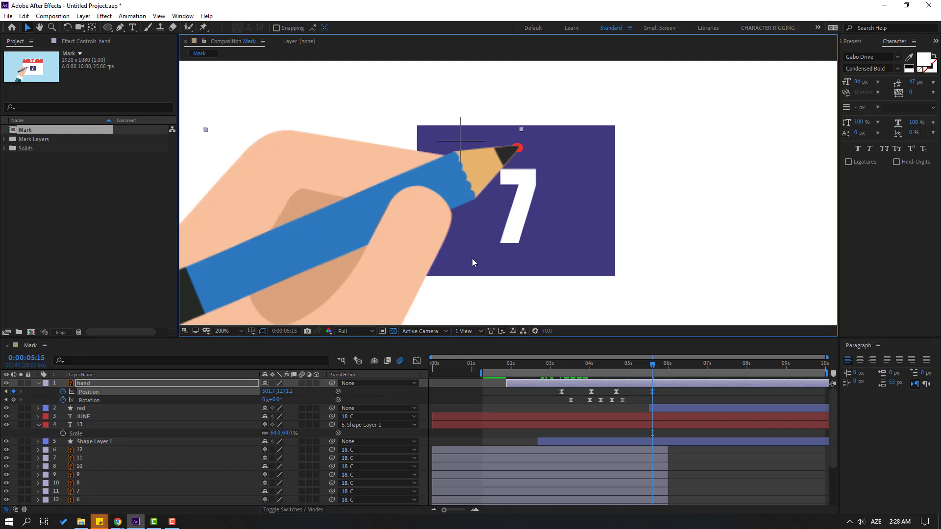
Keyframe the hand's Position frame by frame up to 0:00:07:01 so the pencil tip follows the red ring's growing end.
mouse_move(457, 179)
mouse_down()
mouse_move(494, 198)
mouse_move(513, 181)
mouse_move(531, 199)
mouse_move(527, 245)
mouse_move(503, 279)
mouse_move(476, 281)
mouse_move(423, 214)
mouse_move(434, 186)
mouse_move(462, 182)
mouse_up()
key(Page_Down)
key(Page_Down)
key(Page_Down)
key(Page_Down)
key(Page_Down)
key(Page_Down)
key(Page_Down)
key(Page_Down)
key(Page_Down)
key(Page_Down)
key(Page_Down)
key(Page_Down)
key(Page_Down)
key(Page_Down)
key(Page_Down)
key(Page_Down)
key(Page_Down)
key(Page_Down)
key(Page_Down)
key(Page_Down)
key(Page_Down)
key(Page_Down)
key(Page_Down)
key(Page_Down)
key(Page_Down)
key(Page_Down)
key(Page_Down)
key(Page_Down)
key(Page_Down)
key(Page_Down)
key(Page_Down)
key(Page_Down)
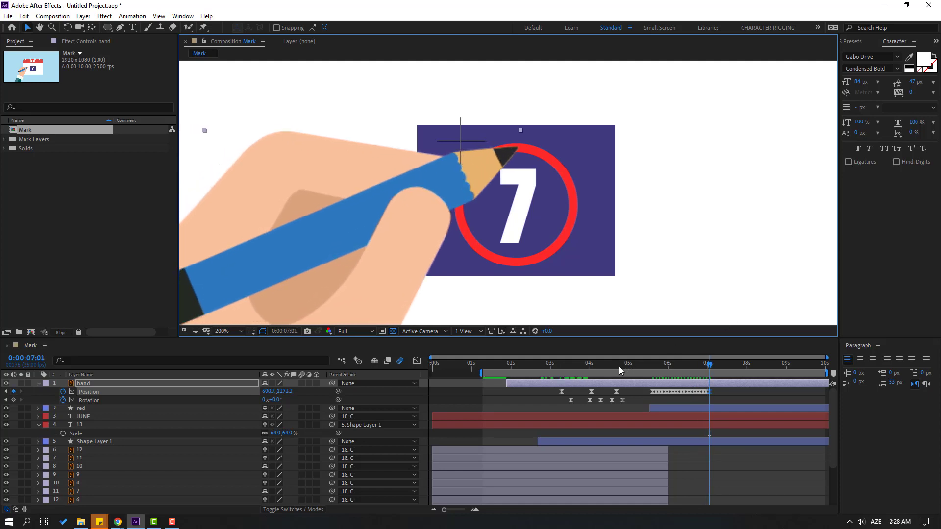
Move the work area start to about 0:00:05:03 and preview the hand drawing the ring.
drag(480, 382, 633, 381)
key(comma)
key(space)
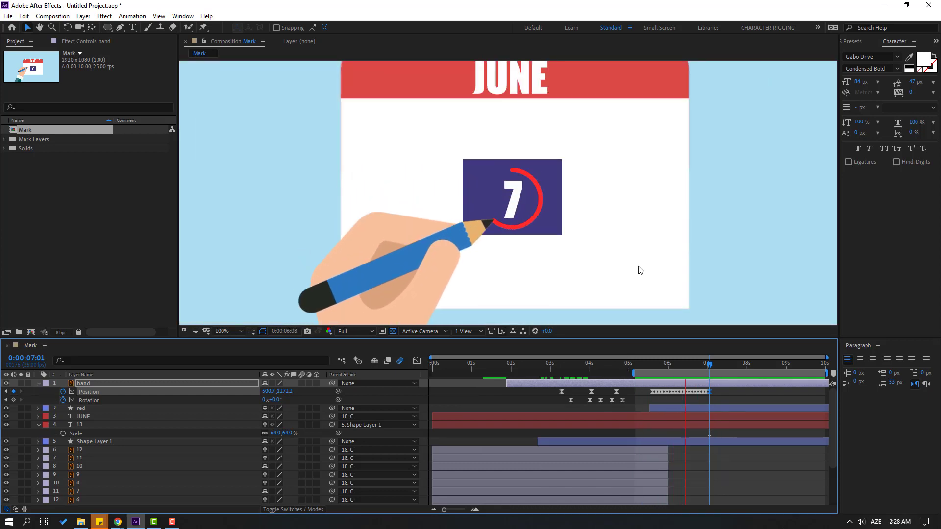
Keyframe the hand's Position at -15.3, 1822.2 below the frame at 0:00:07:11 and delay that keyframe to about 0:00:07:16.
click(710, 365)
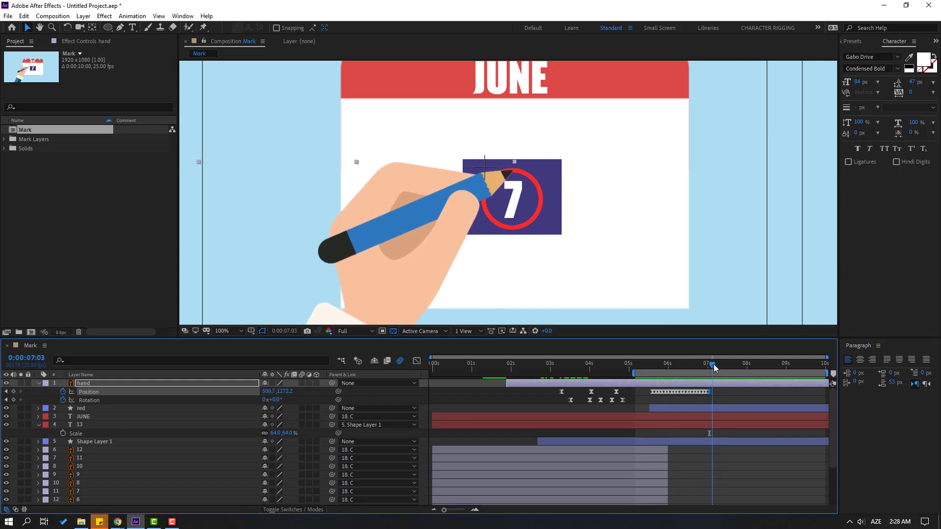
drag(714, 368, 726, 368)
scroll(554, 183, down, 2)
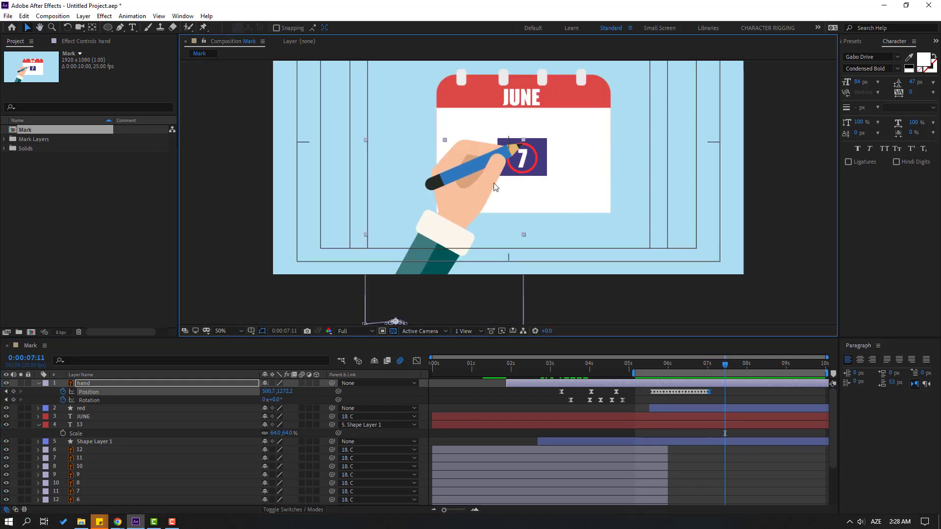
drag(486, 182, 359, 317)
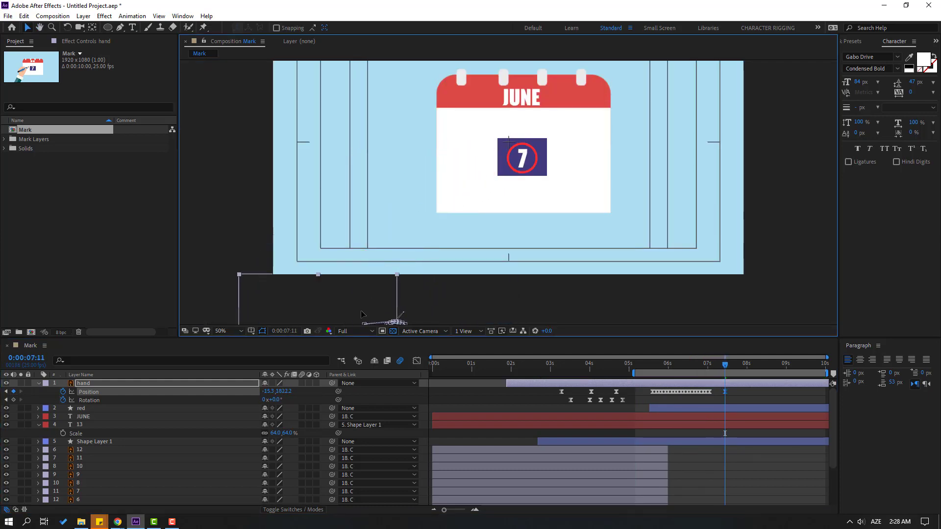
key(space)
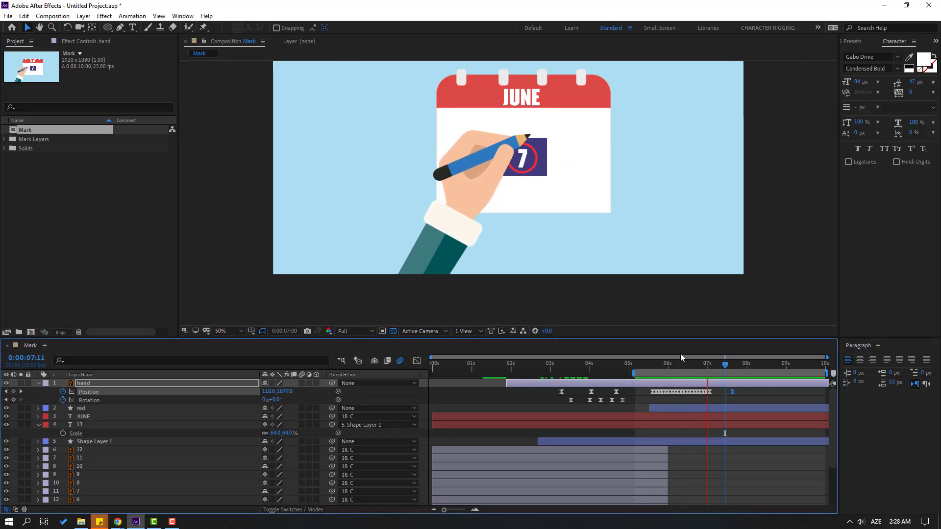
Set the spatial interpolation of the hand's Position keyframes from 0:00:05:15 onward to Linear and preview the motion.
drag(725, 366, 700, 366)
key(equal)
key(equal)
key(equal)
key(minus)
key(minus)
key(minus)
drag(742, 392, 645, 392)
right_click(654, 392)
click(704, 354)
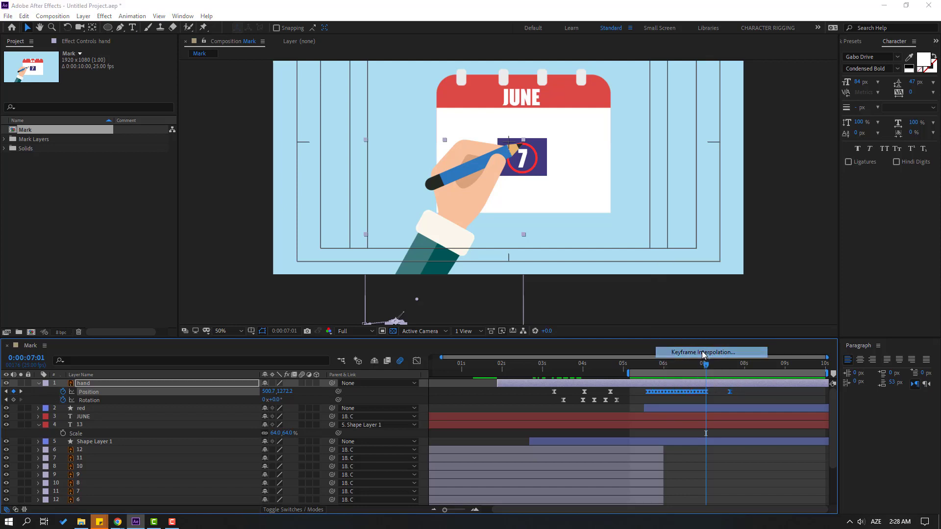
click(735, 300)
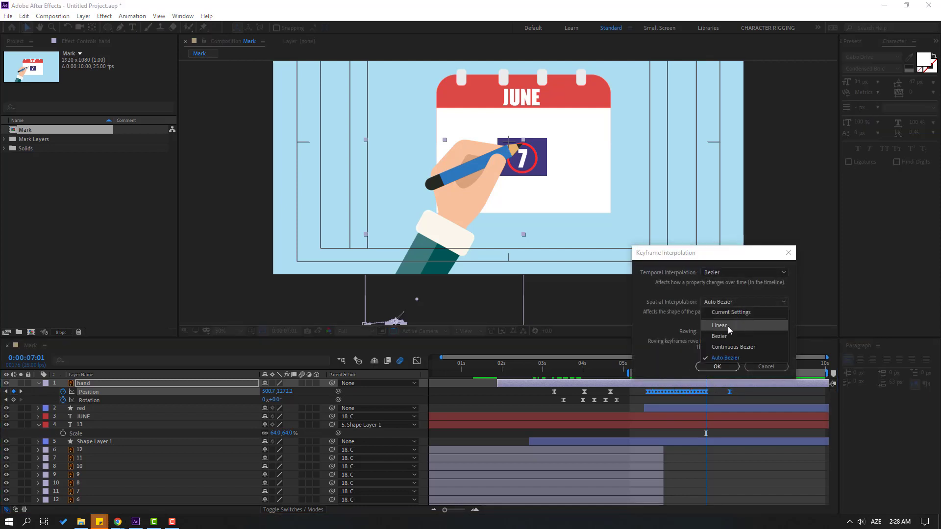
click(723, 328)
click(717, 366)
key(space)
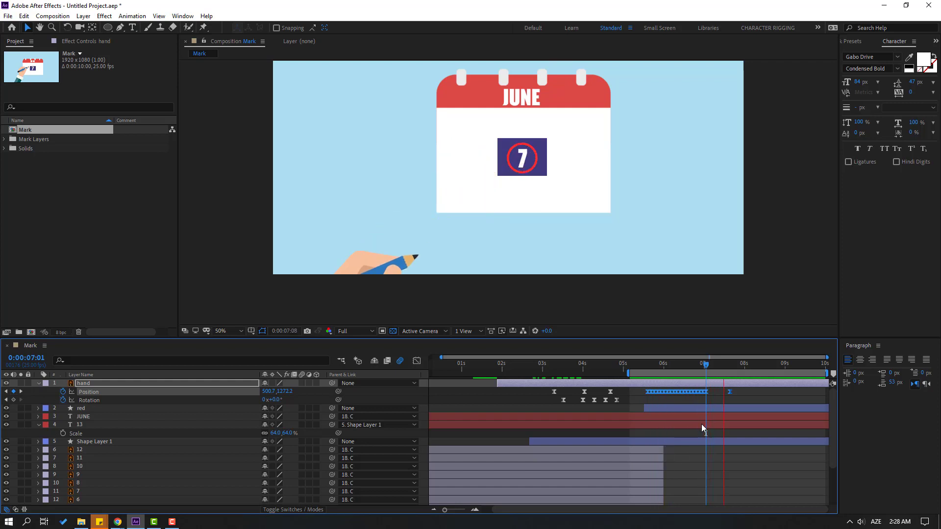
Raise the outgoing influence of the hand's Position keyframe at 0:00:07:01 to about 91% in the speed graph and preview the exit.
click(735, 395)
drag(739, 391, 705, 399)
key(shift+F3)
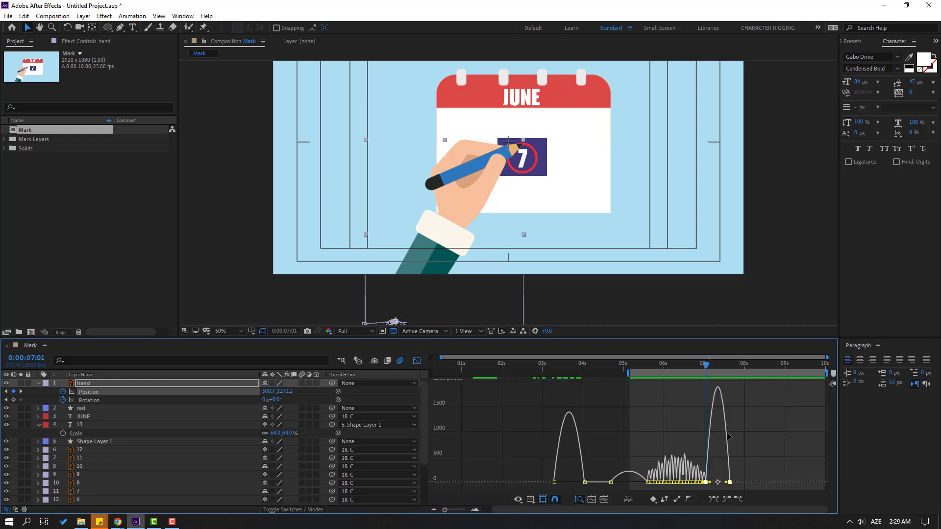
scroll(741, 463, up, 5)
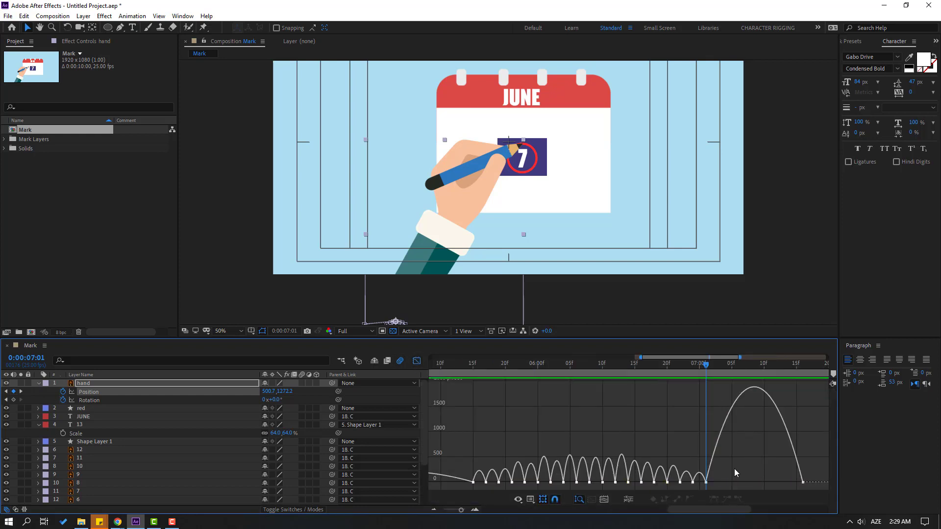
click(706, 483)
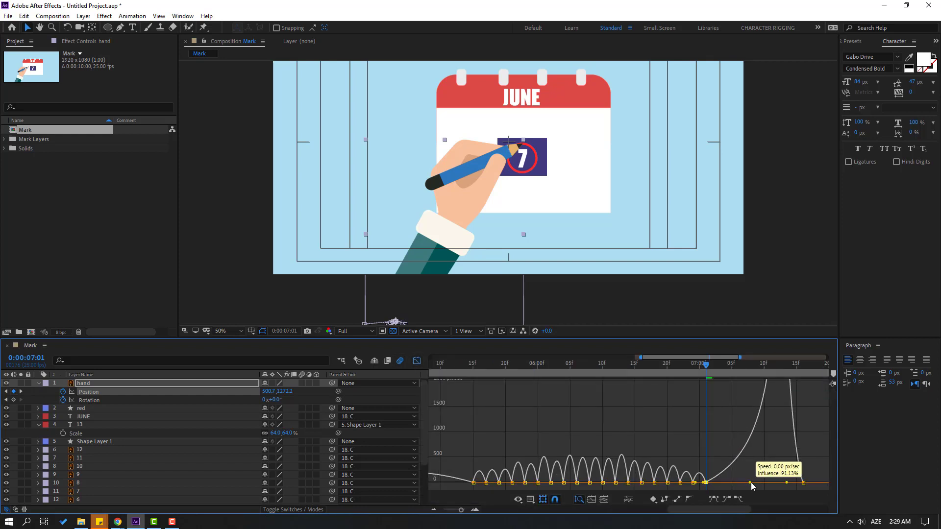
scroll(742, 474, down, 5)
key(space)
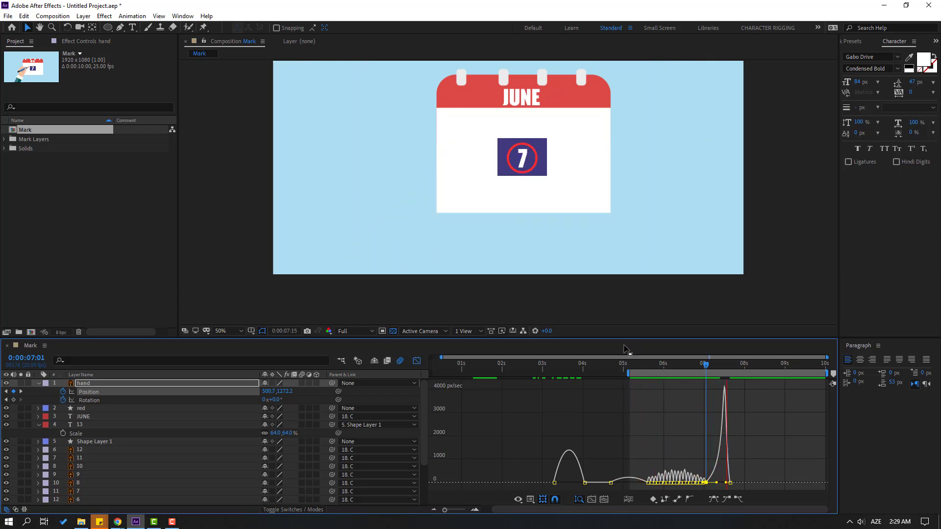
key(space)
click(417, 361)
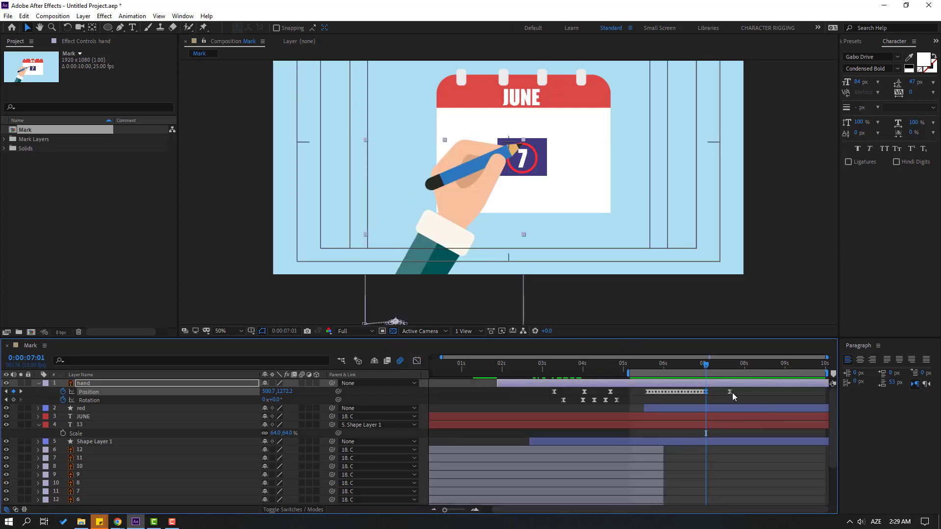
Delay the hand's exit keyframe to about 0:00:08:02 and keyframe Rotation at 0° at 0:00:07:01 and 30° shortly after 0:00:07:18.
drag(733, 392, 749, 393)
click(13, 400)
drag(708, 367, 733, 366)
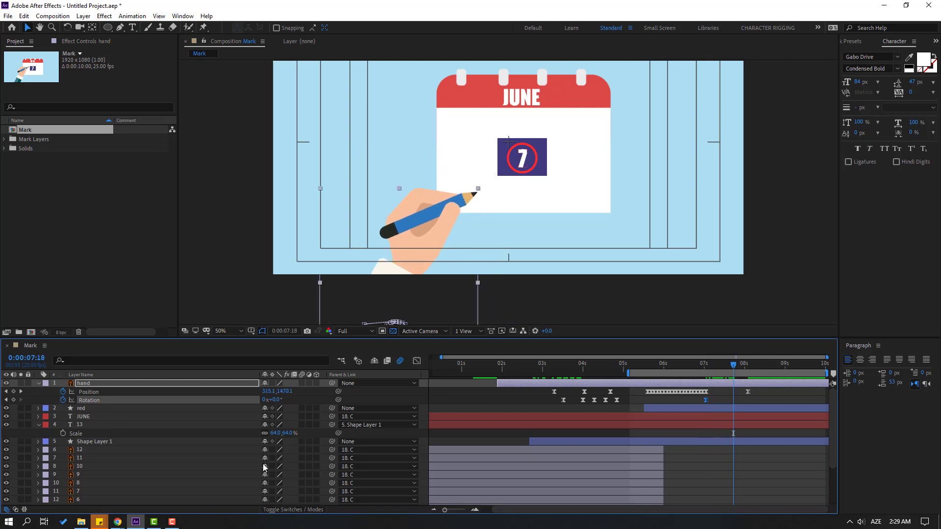
drag(282, 399, 297, 400)
key(space)
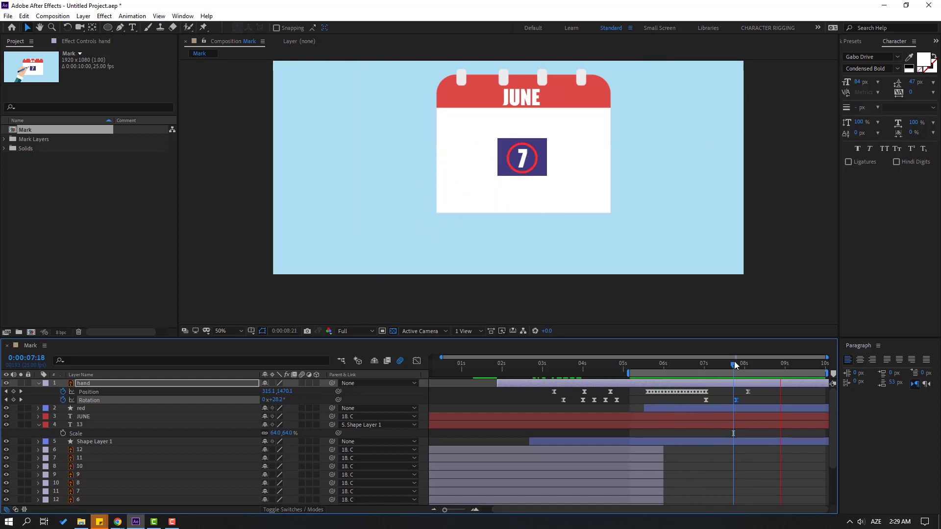
Extend the work area from 0:00 to just after the hand's exit and preview the whole animation.
drag(734, 364, 753, 366)
key(n)
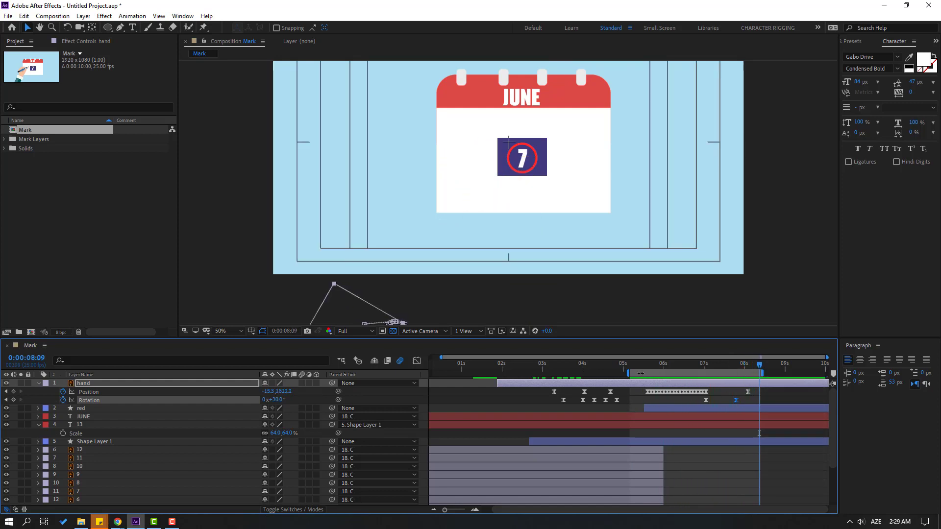
drag(629, 374, 432, 373)
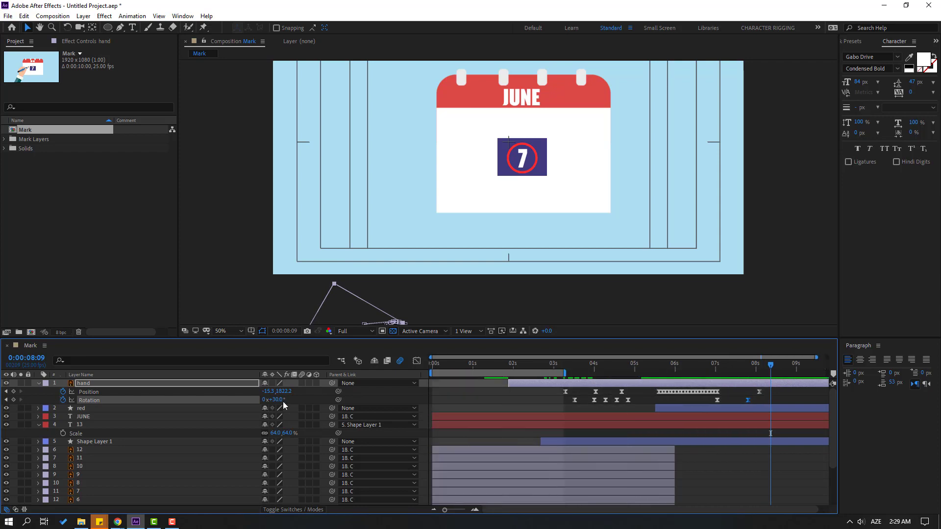
key(space)
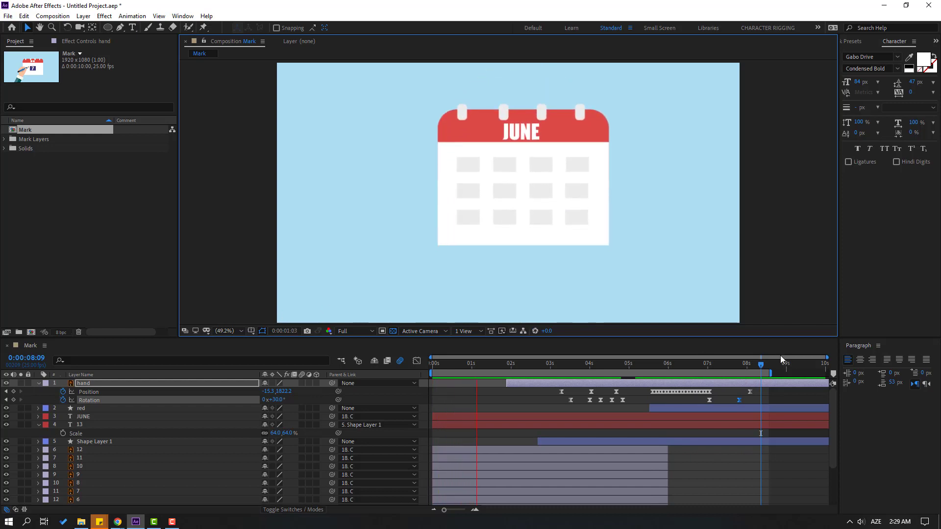
Parent the red ring layer to the calendar layer C.
drag(704, 366, 750, 373)
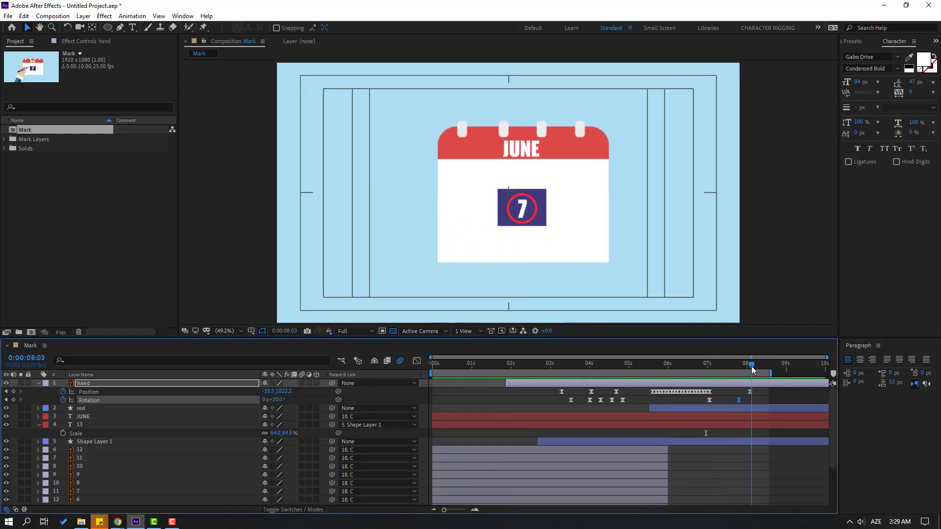
scroll(215, 443, down, 5)
click(92, 492)
scroll(144, 466, up, 5)
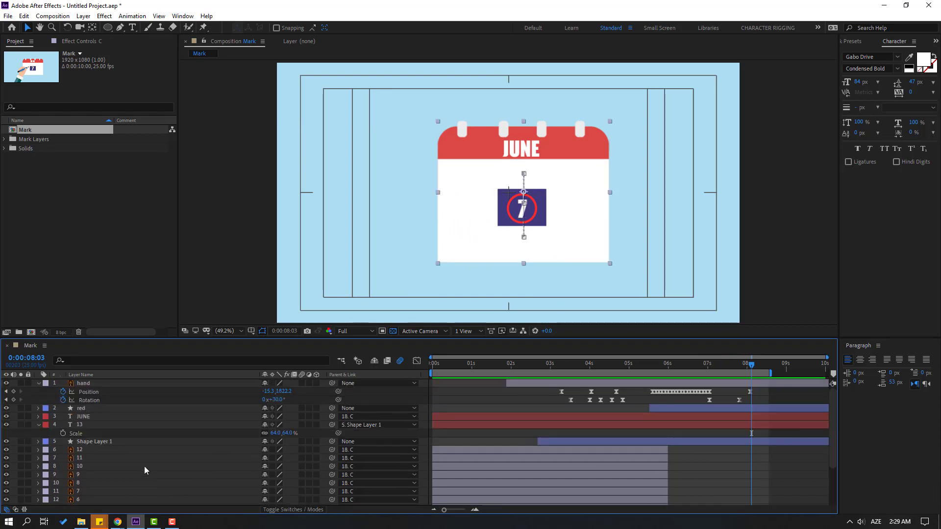
click(95, 410)
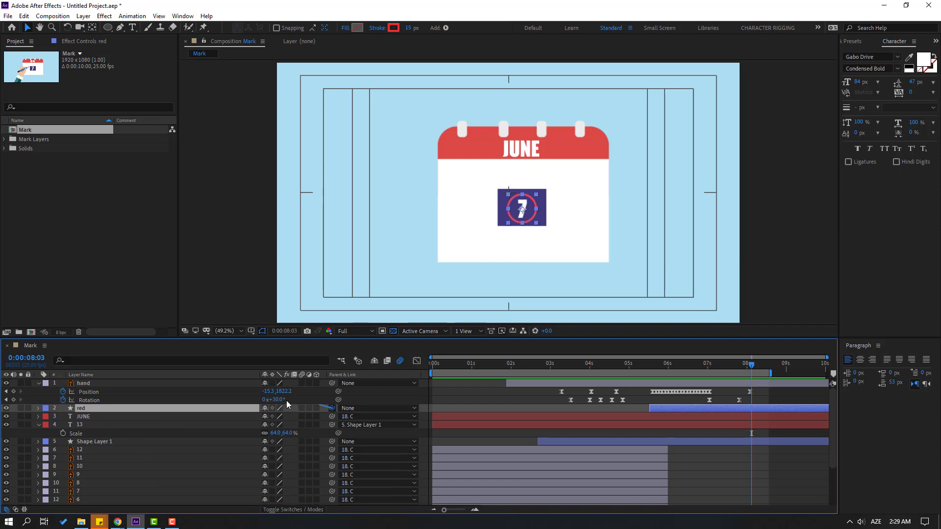
drag(288, 405, 80, 425)
scroll(199, 448, down, 3)
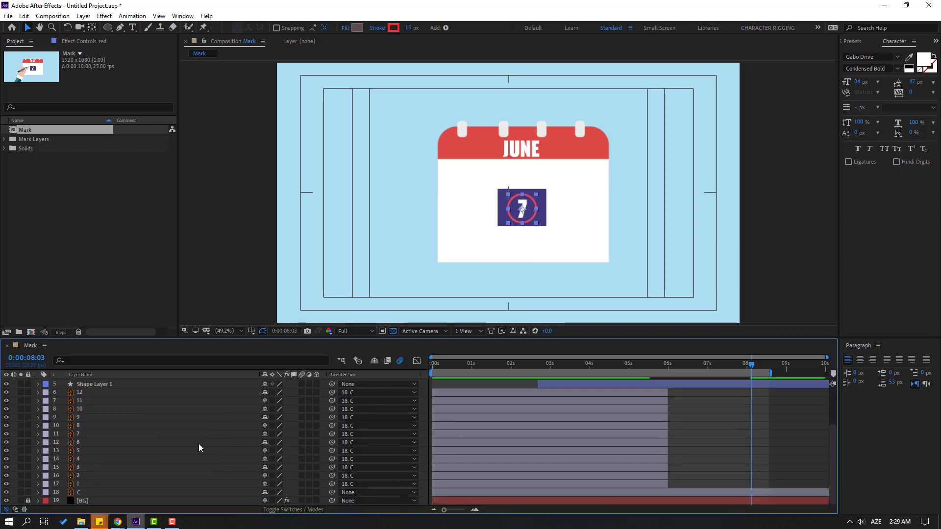
Keyframe layer C's current Scale at 0:00:07:23 and set its Scale to 220% at 0:00:08:20.
click(303, 493)
mouse_move(733, 382)
mouse_down()
mouse_move(717, 368)
mouse_move(745, 368)
mouse_up()
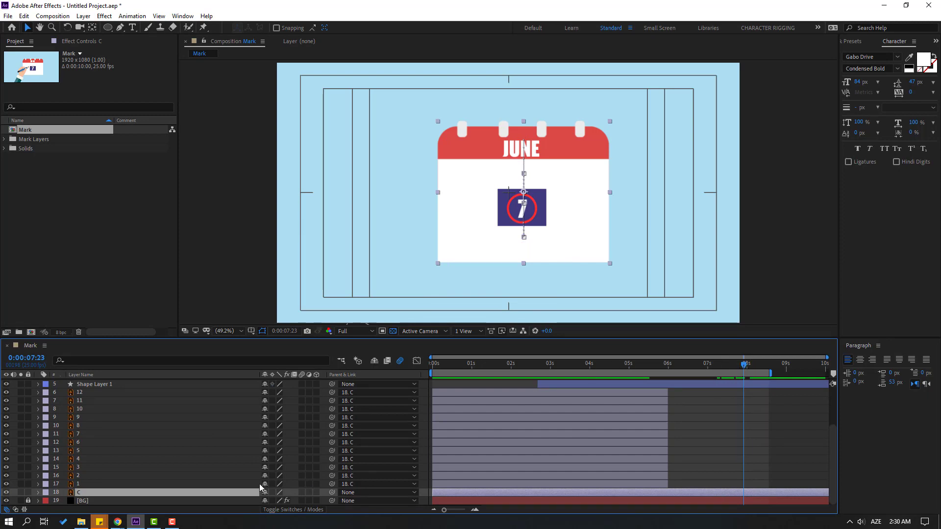
key(s)
click(14, 492)
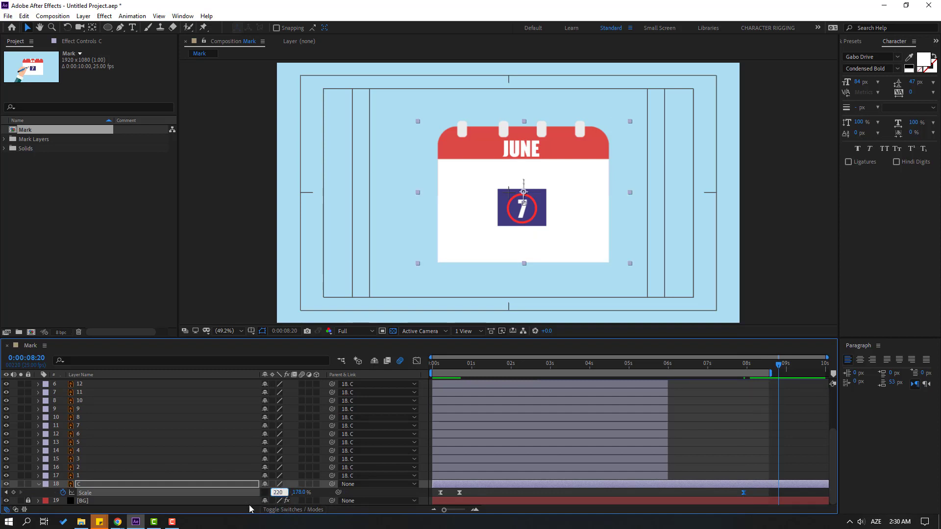
key(Return)
text(22)
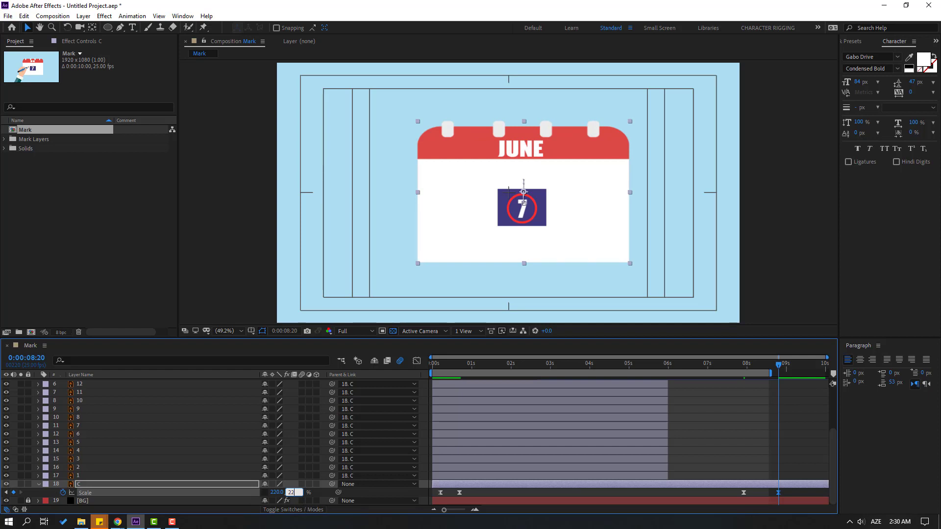
text(0)
key(Return)
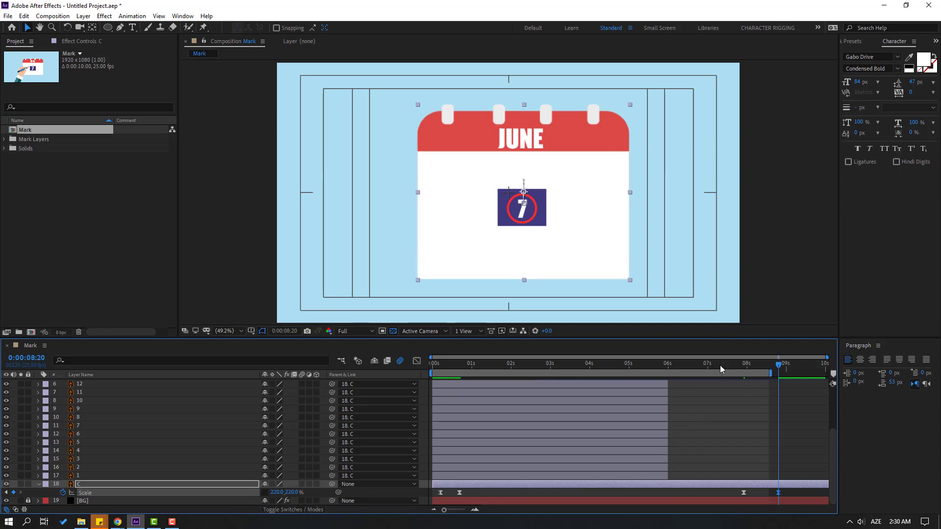
Parent Shape Layer 1, the dark rectangle behind the 7, to the calendar layer C.
mouse_move(720, 369)
mouse_down()
mouse_move(779, 370)
mouse_move(729, 376)
mouse_up()
scroll(104, 448, up, 3)
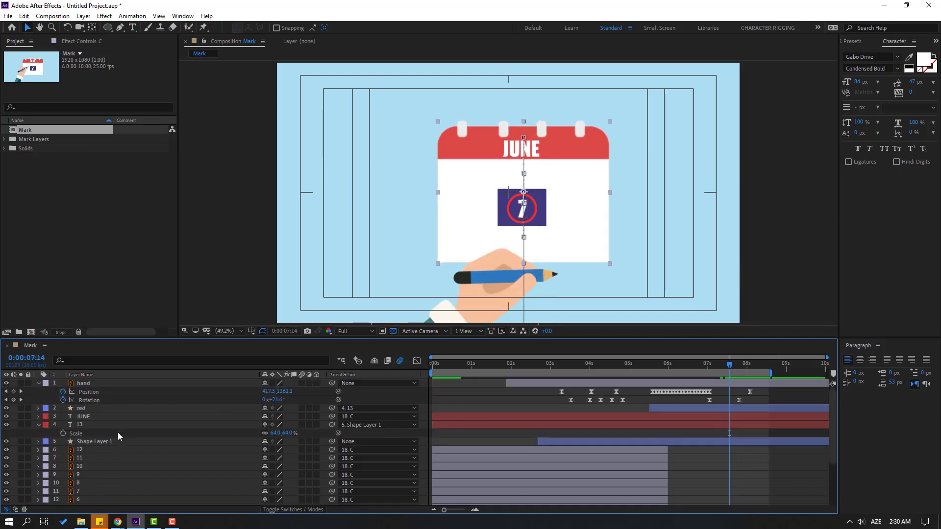
click(92, 442)
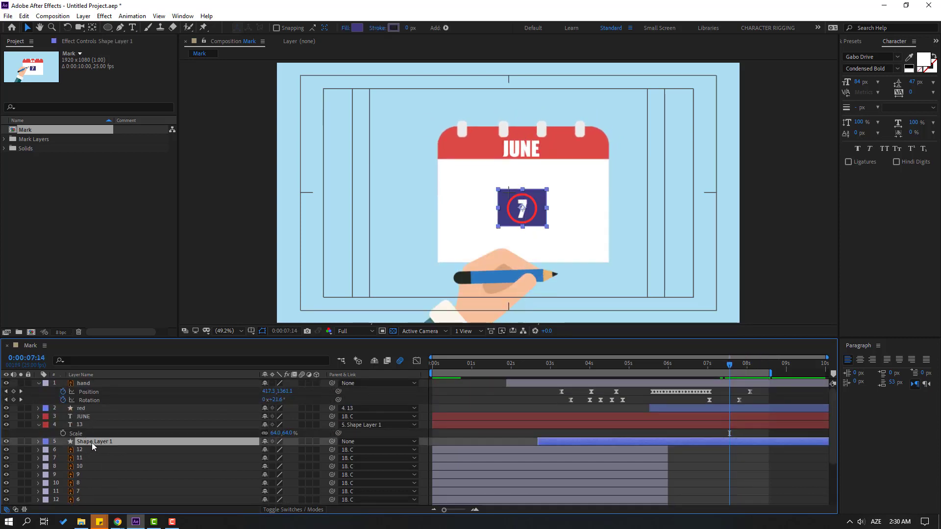
scroll(165, 449, down, 3)
scroll(331, 421, up, 2)
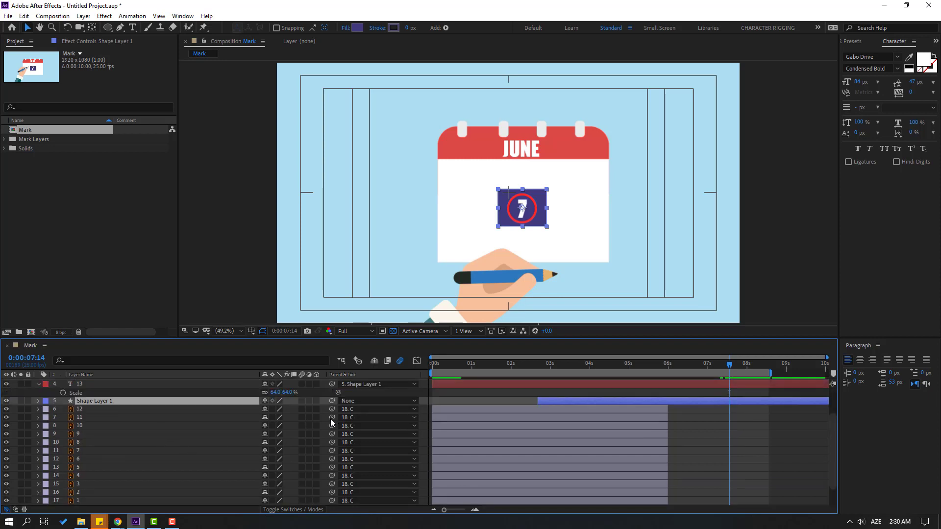
drag(333, 401, 85, 484)
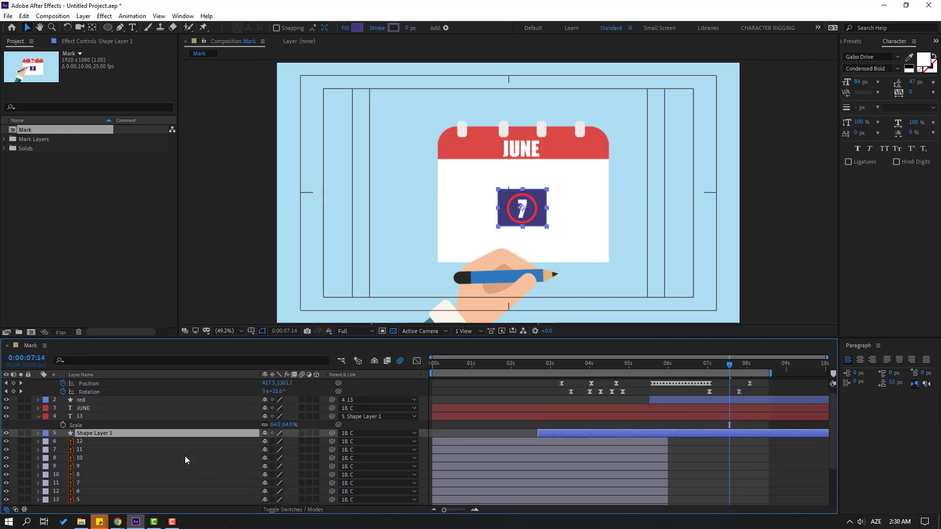
Set layer C's Scale keyframe at 0:00:08:20 to 300% in both width and height.
drag(730, 365, 783, 368)
scroll(767, 425, down, 3)
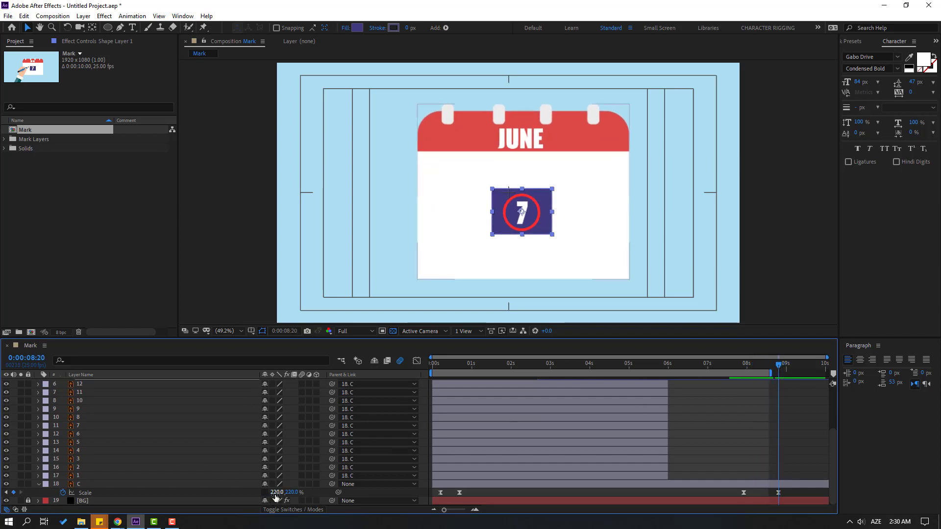
text(300)
key(Return)
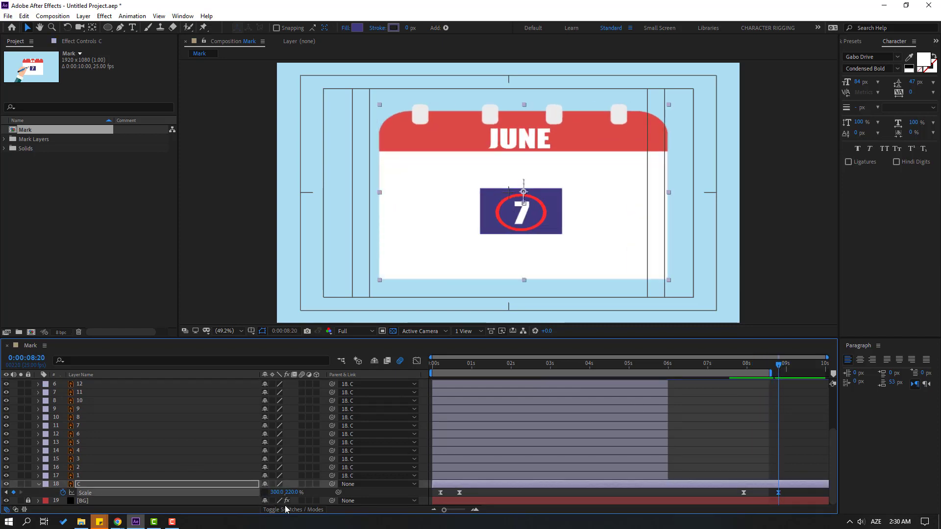
text(300)
key(Return)
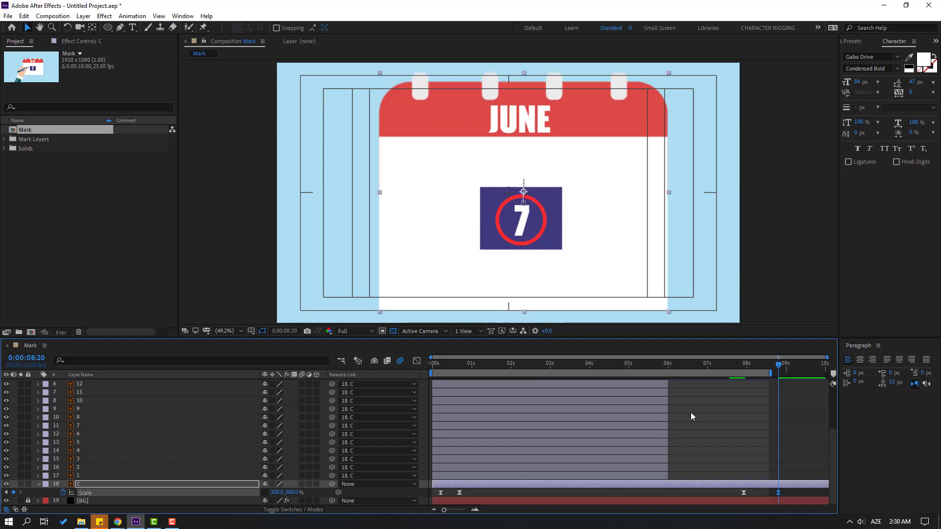
Delay layer C's 300% Scale keyframe to about 0:00:09:10 and preview with the work area running from 0:00:07:08 to the composition's end.
click(729, 369)
click(720, 372)
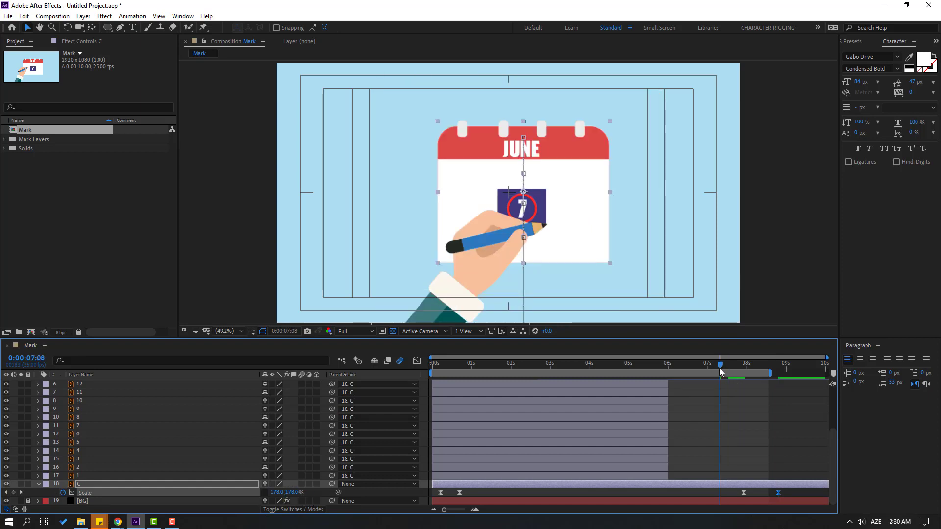
key(b)
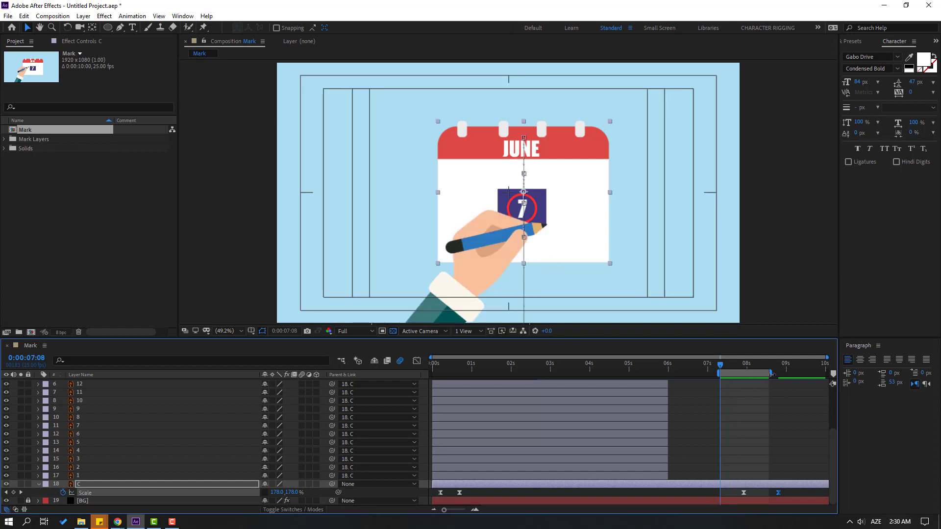
drag(771, 374, 809, 374)
drag(780, 493, 802, 492)
key(space)
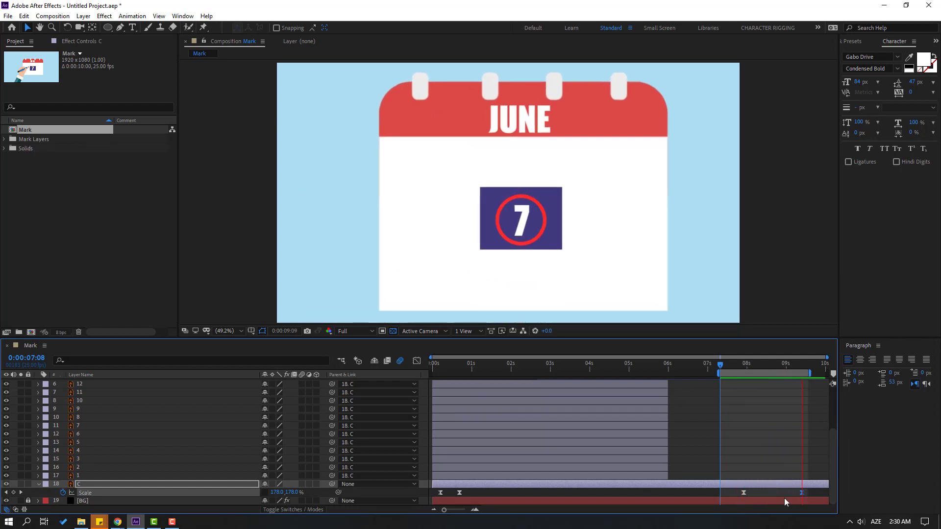
drag(810, 374, 827, 374)
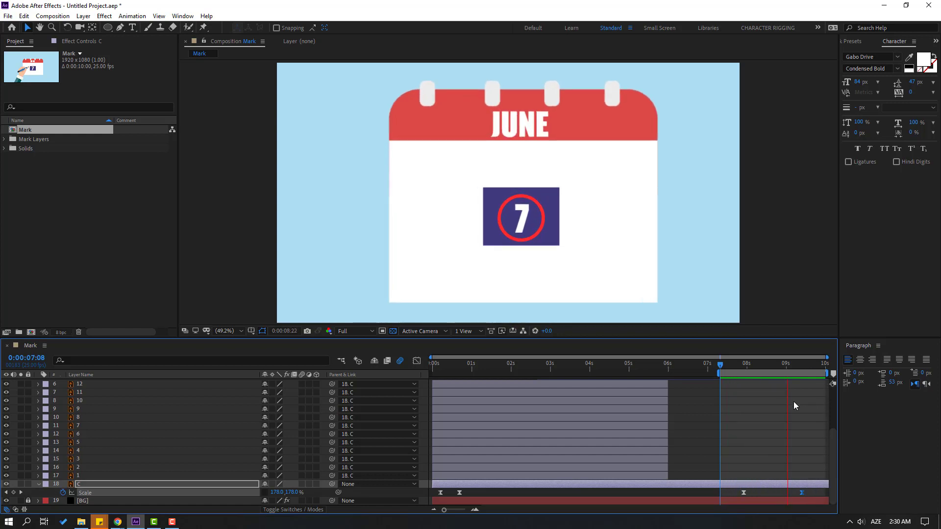
Keyframe layer C's current Position at 0:00:07:23 and set its X position to 930.6 at 0:00:09:10.
click(742, 363)
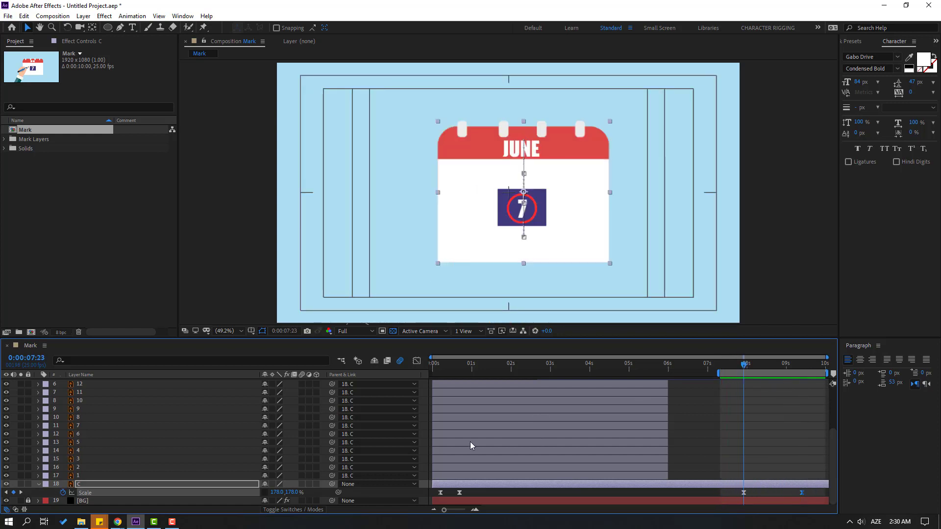
key(shift+p)
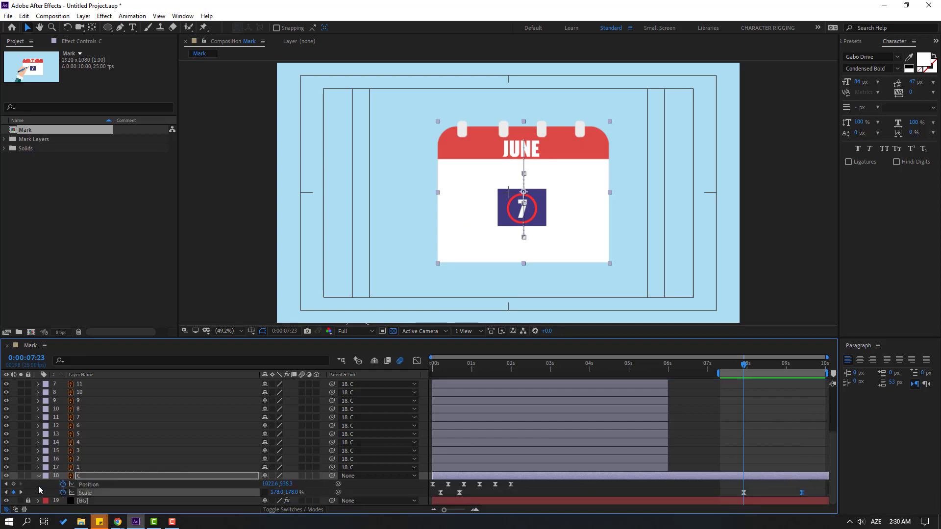
click(13, 485)
drag(754, 365, 803, 370)
drag(270, 485, 224, 483)
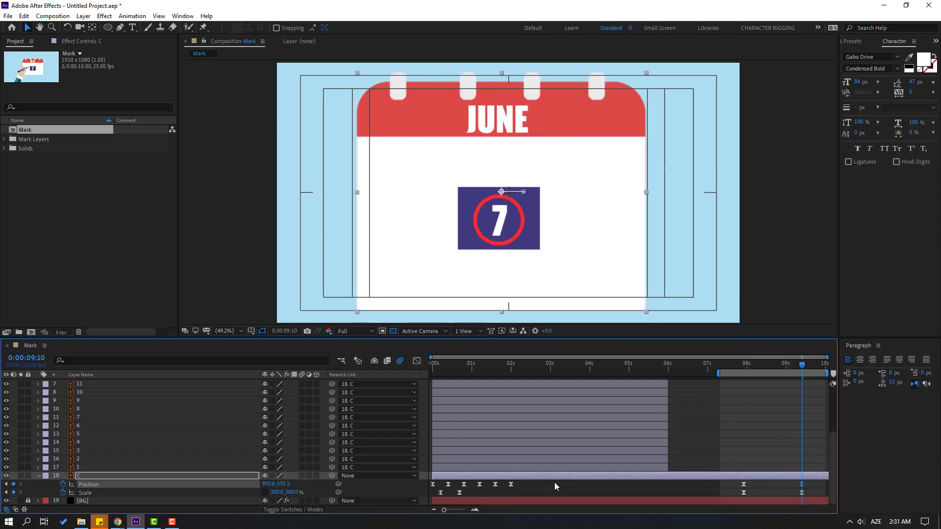
Preview the calendar's closing zoom, extend the work area back to the composition's start, and play the whole animation.
click(708, 437)
key(space)
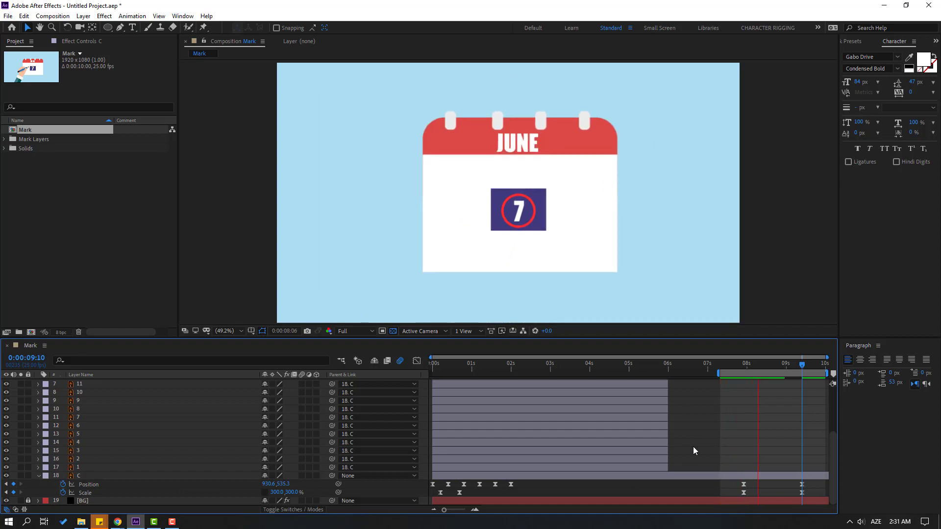
key(space)
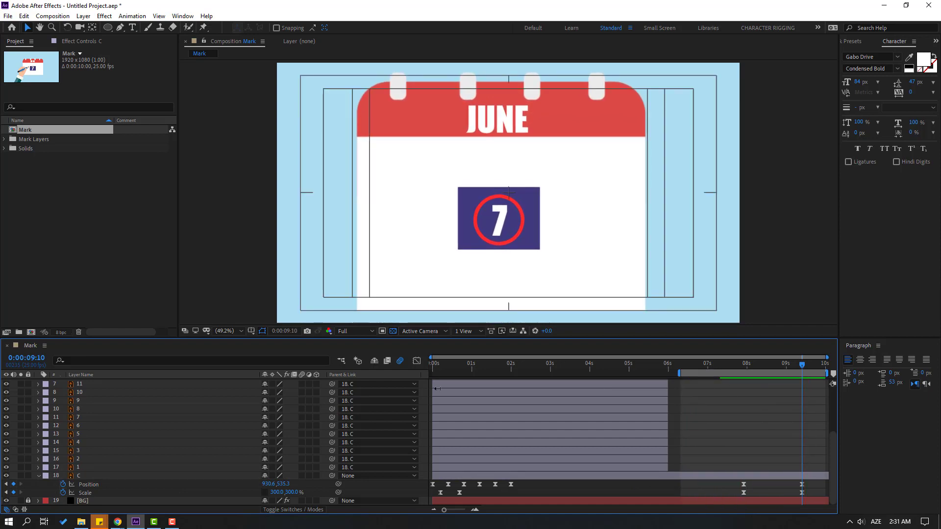
key(space)
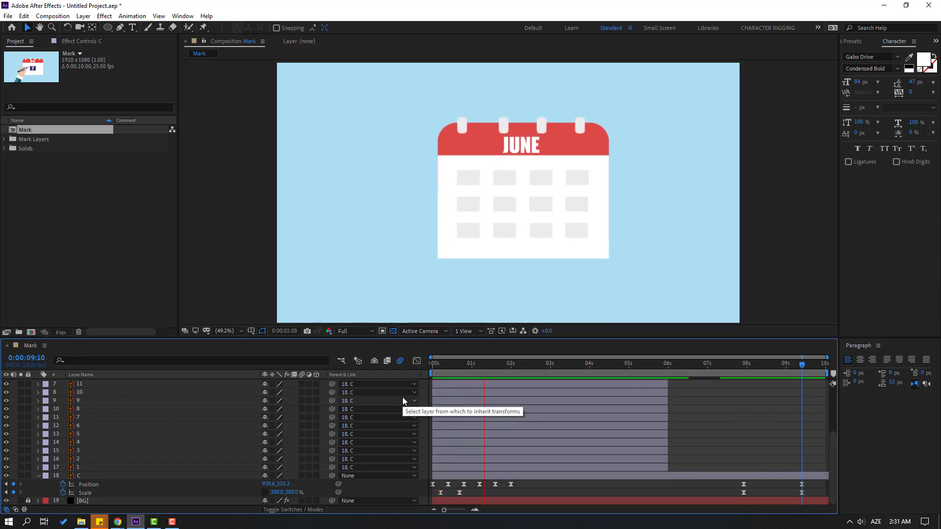